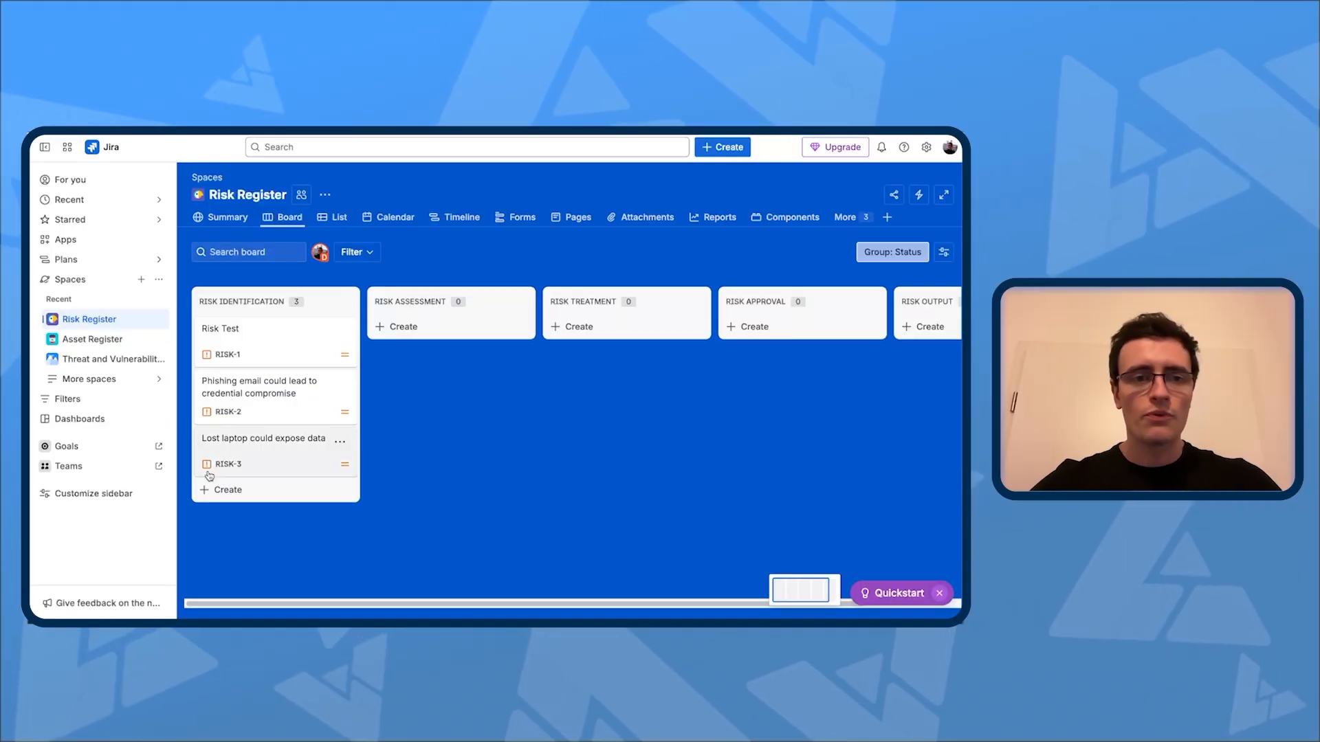
# Step: Review the connected asset and threat work items of the risk "Phishing email could lead to credential compromise"
pyautogui.click(269, 379)
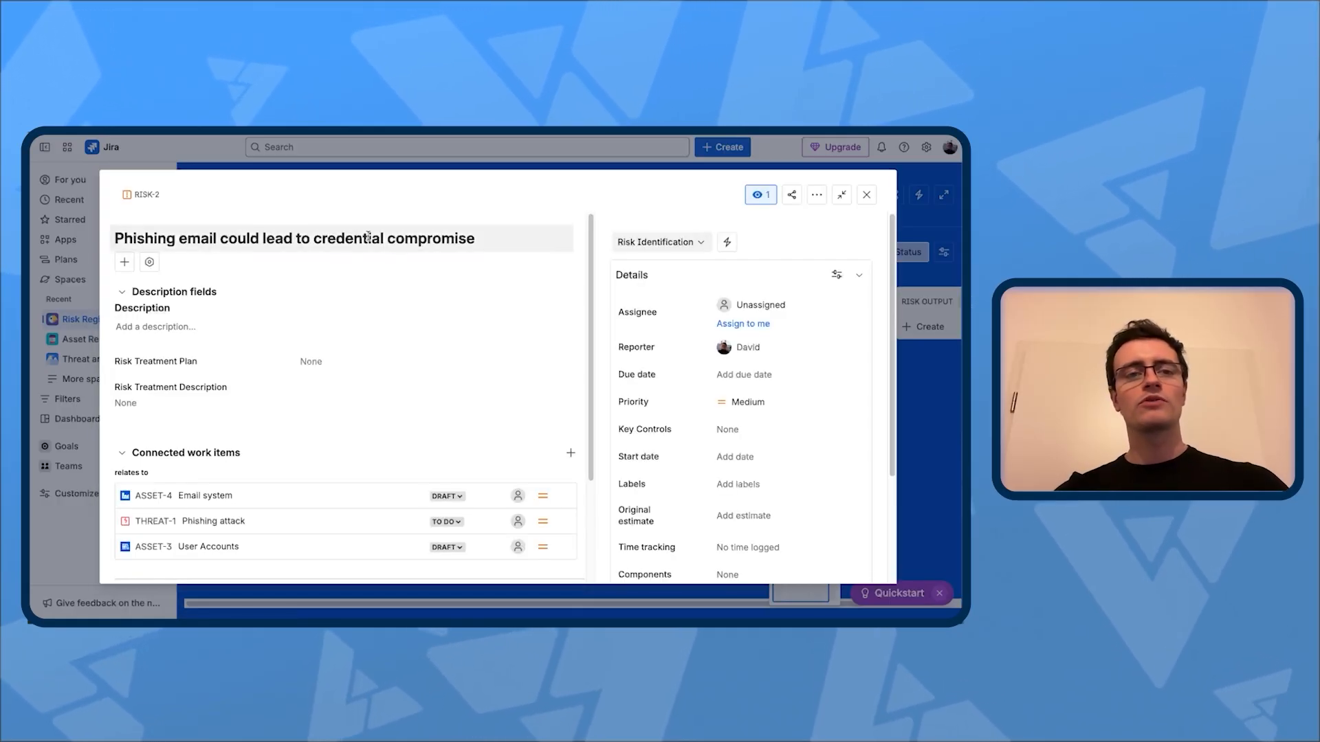
pyautogui.scroll(-2, 344, 343)
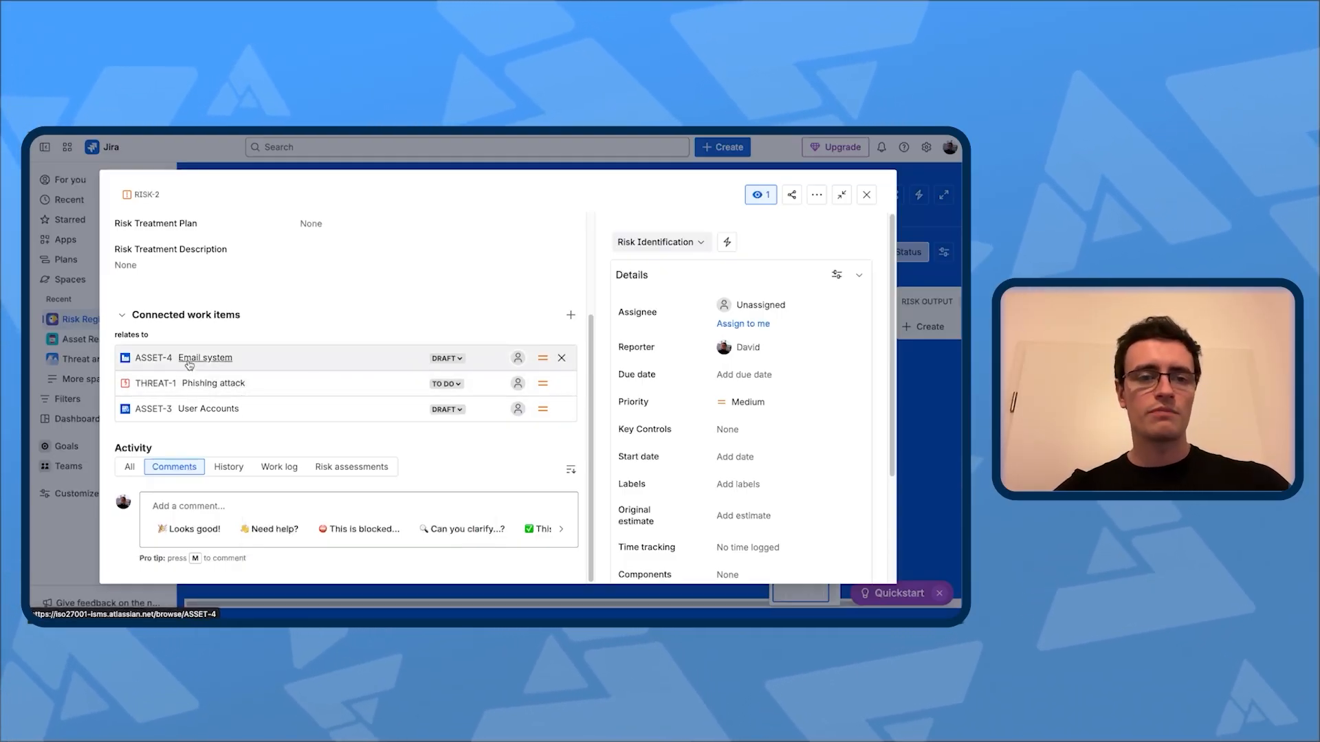
pyautogui.moveTo(230, 365)
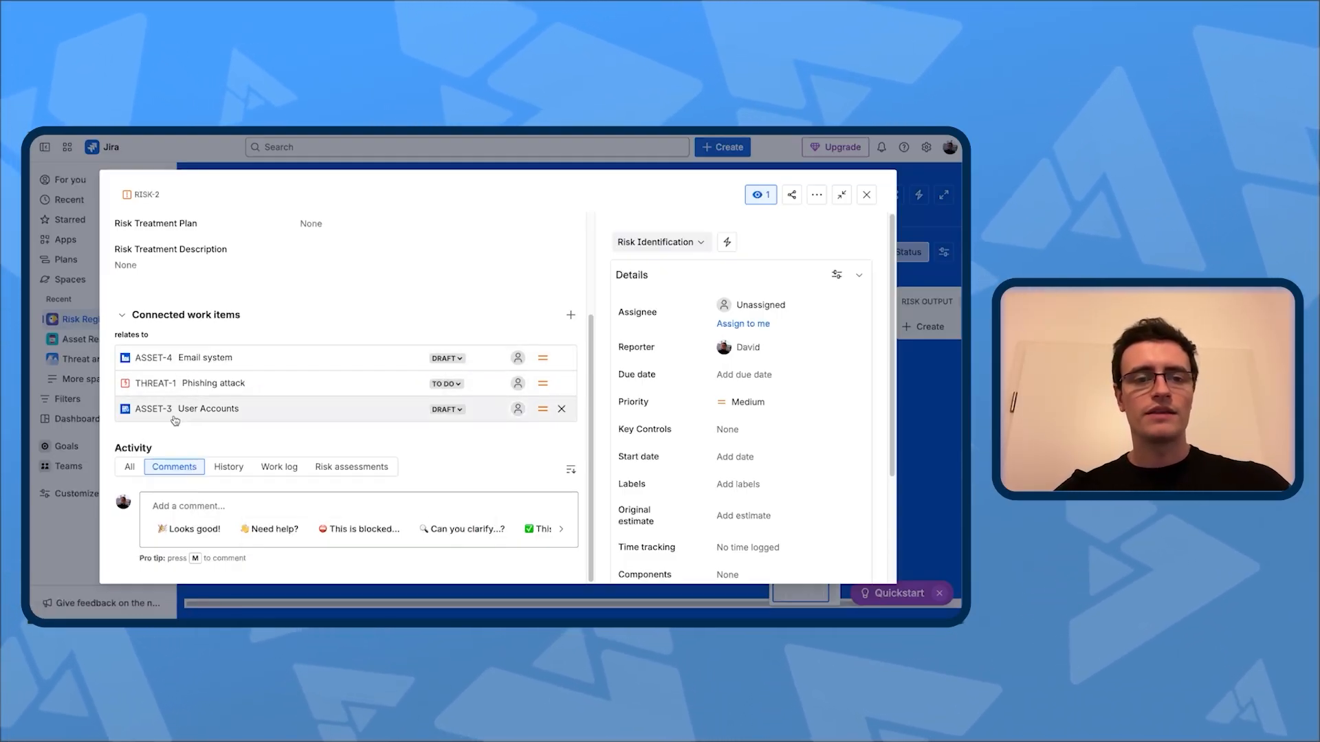
pyautogui.moveTo(221, 414)
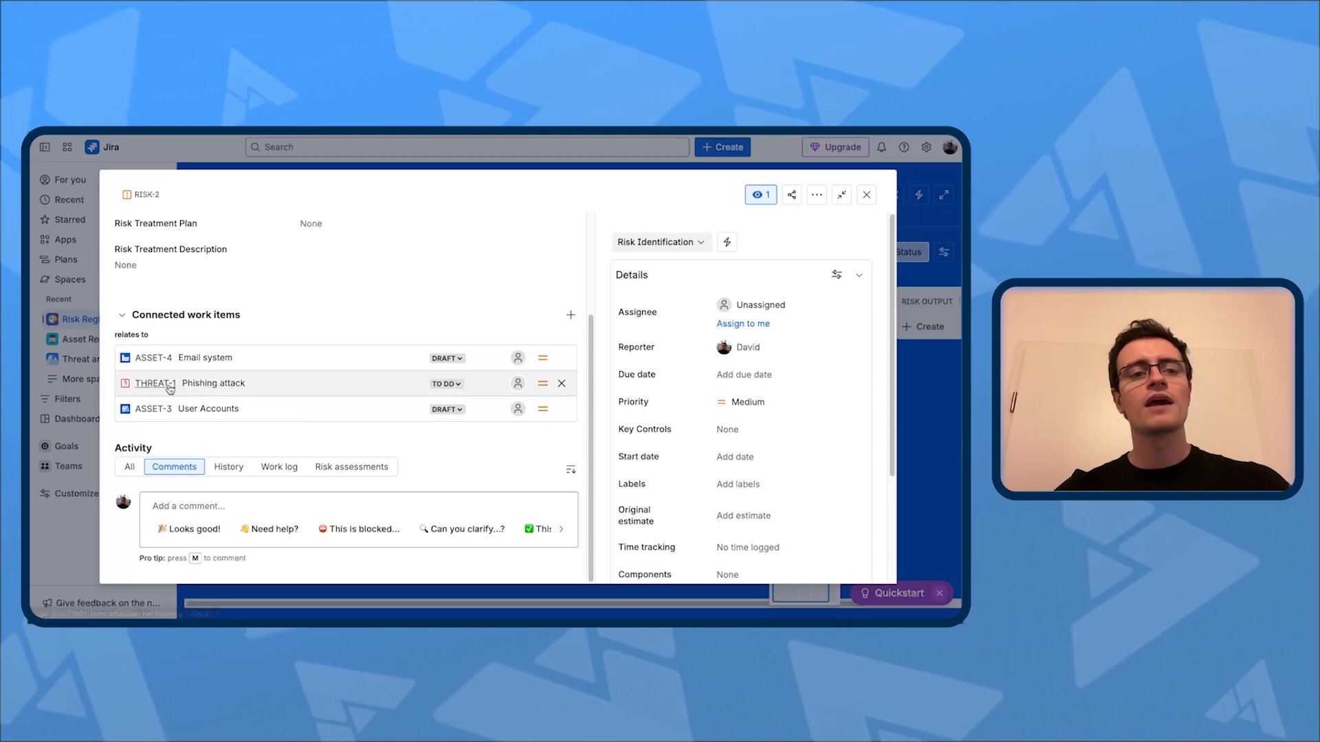
pyautogui.moveTo(186, 385)
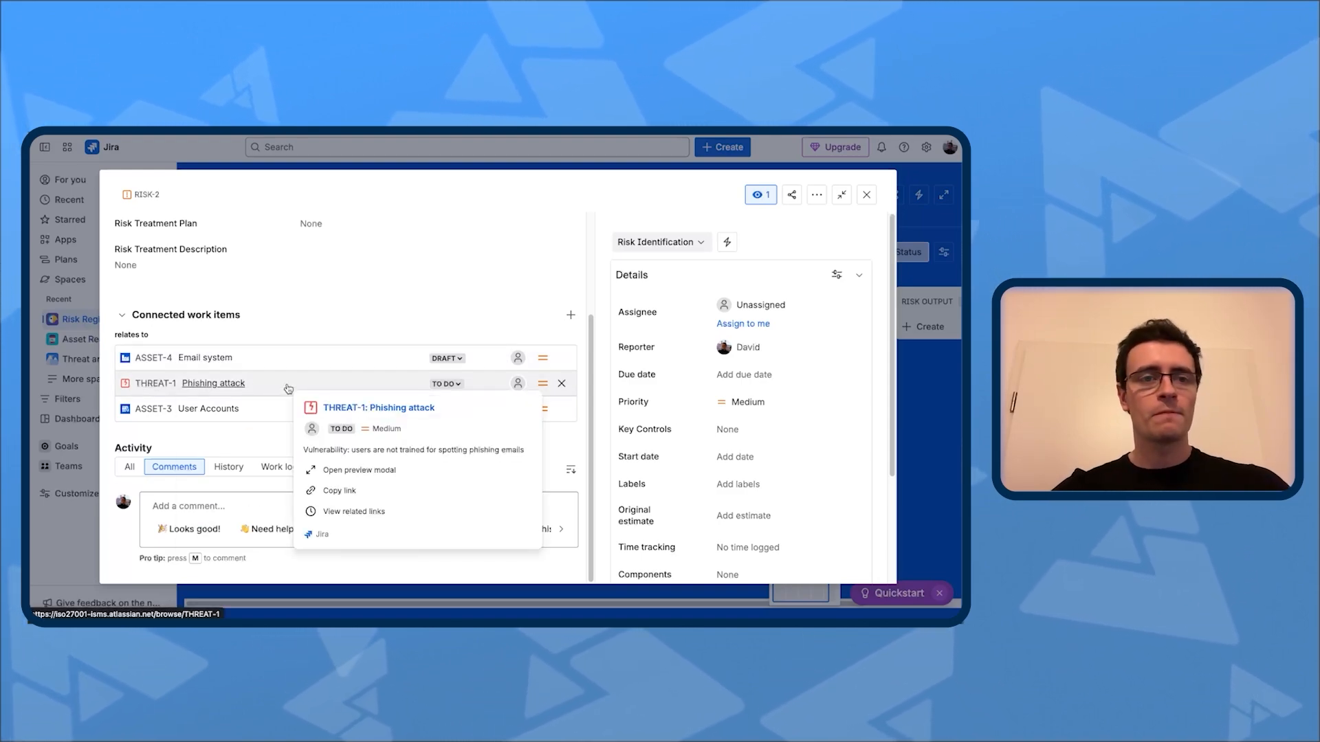
pyautogui.click(866, 195)
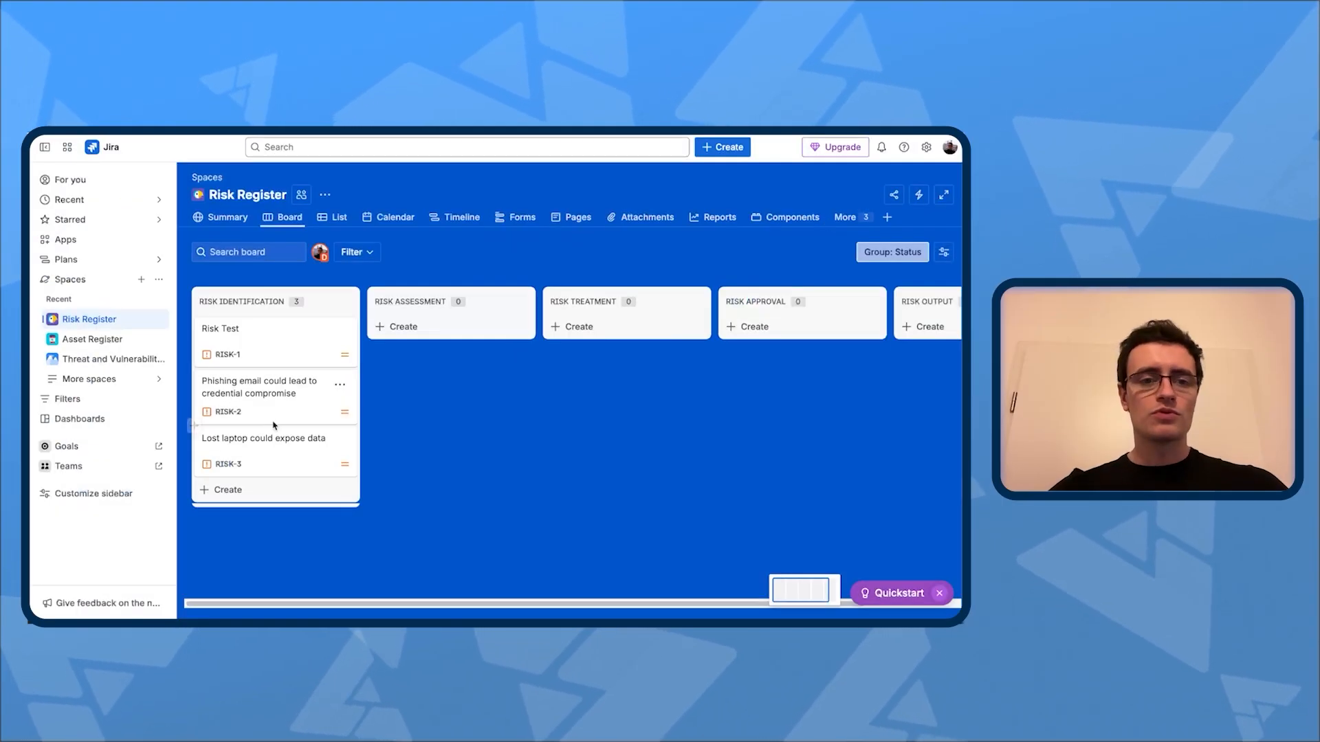
# Step: Review the connected work items of the risk "Lost laptop could expose data"
pyautogui.click(275, 443)
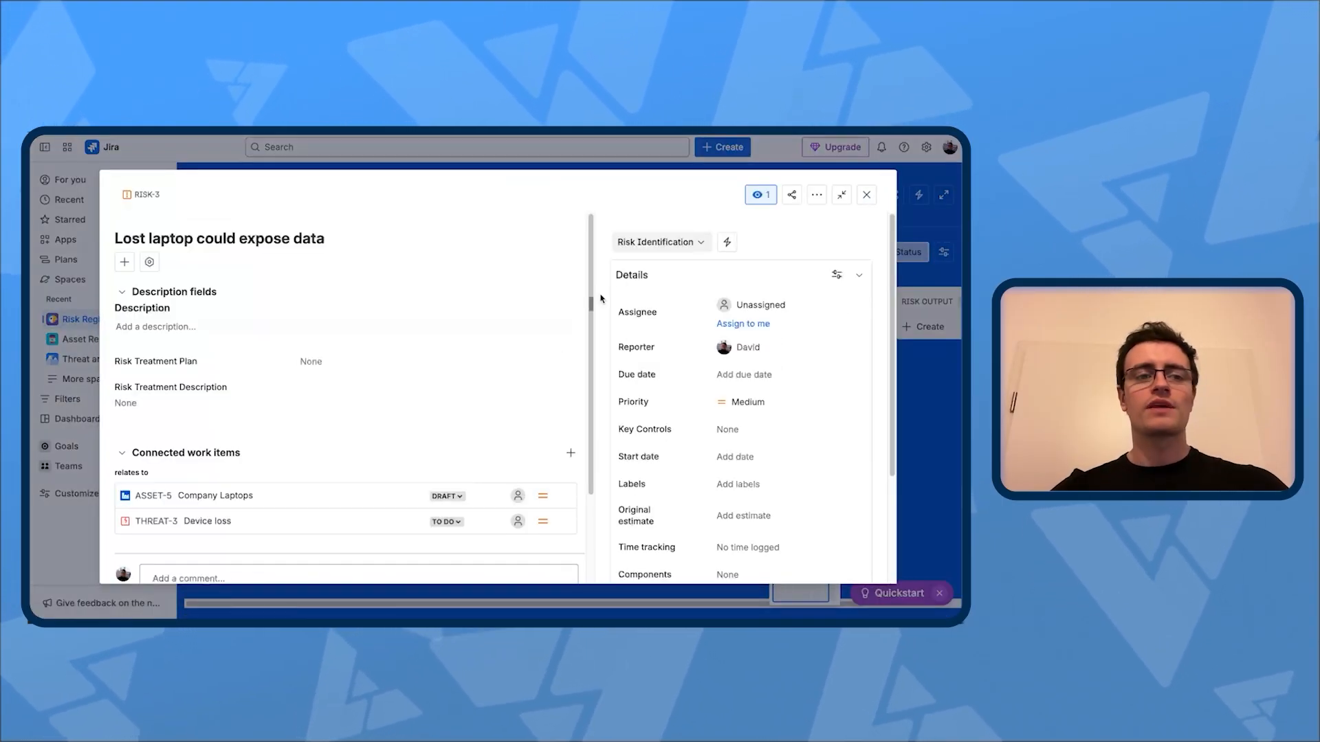
pyautogui.scroll(-2, 291, 374)
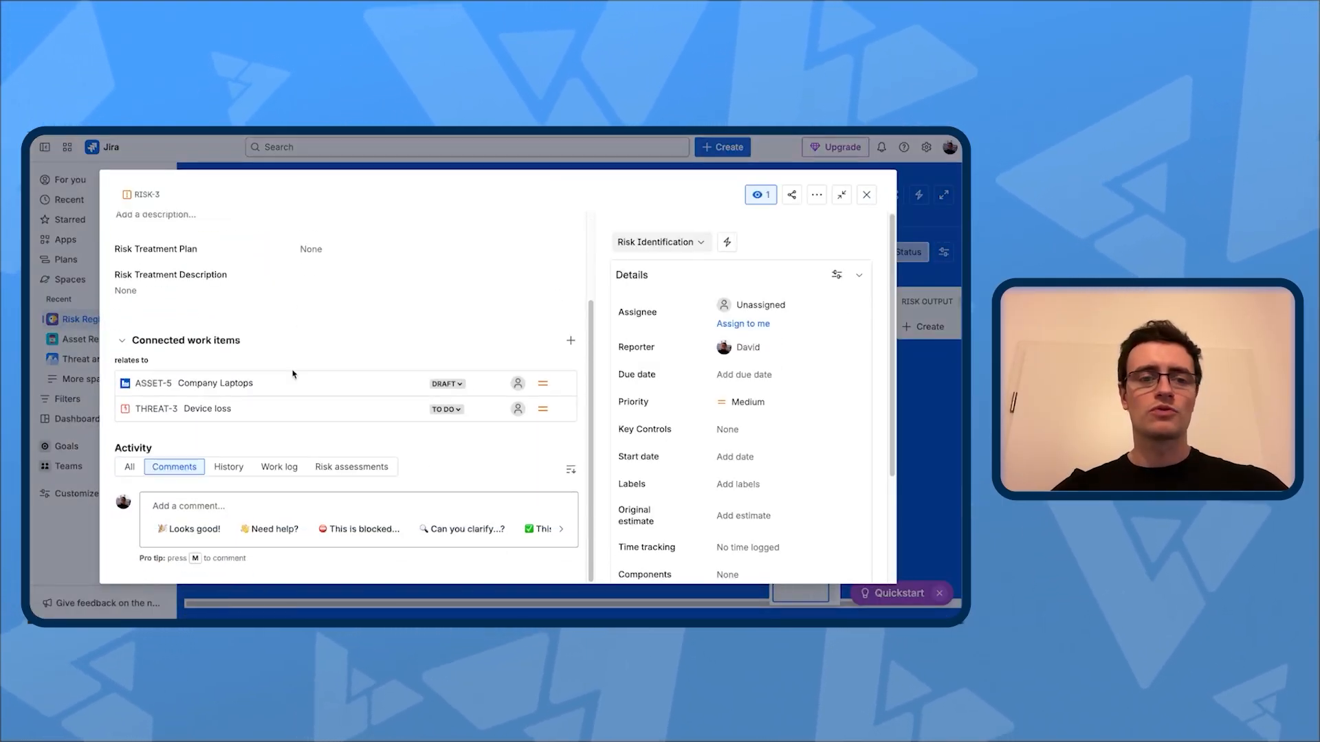
pyautogui.click(869, 195)
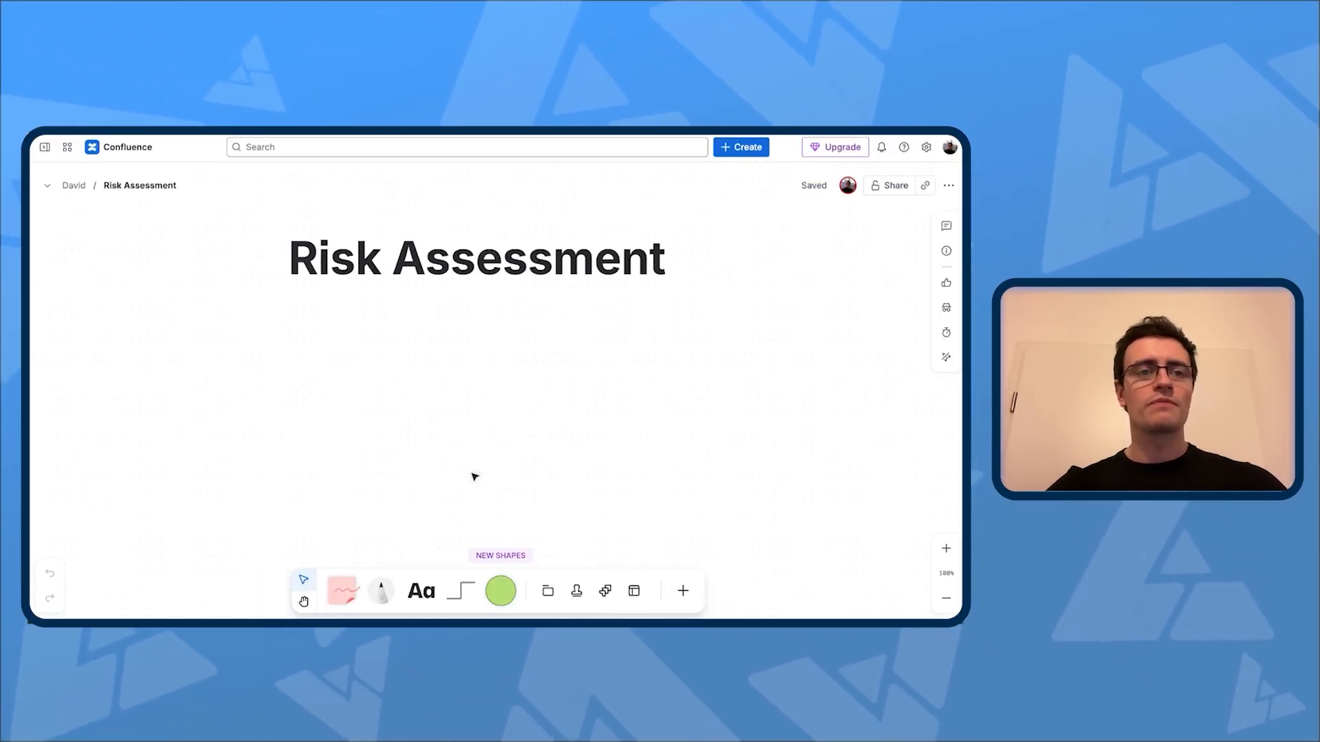
pyautogui.click(44, 146)
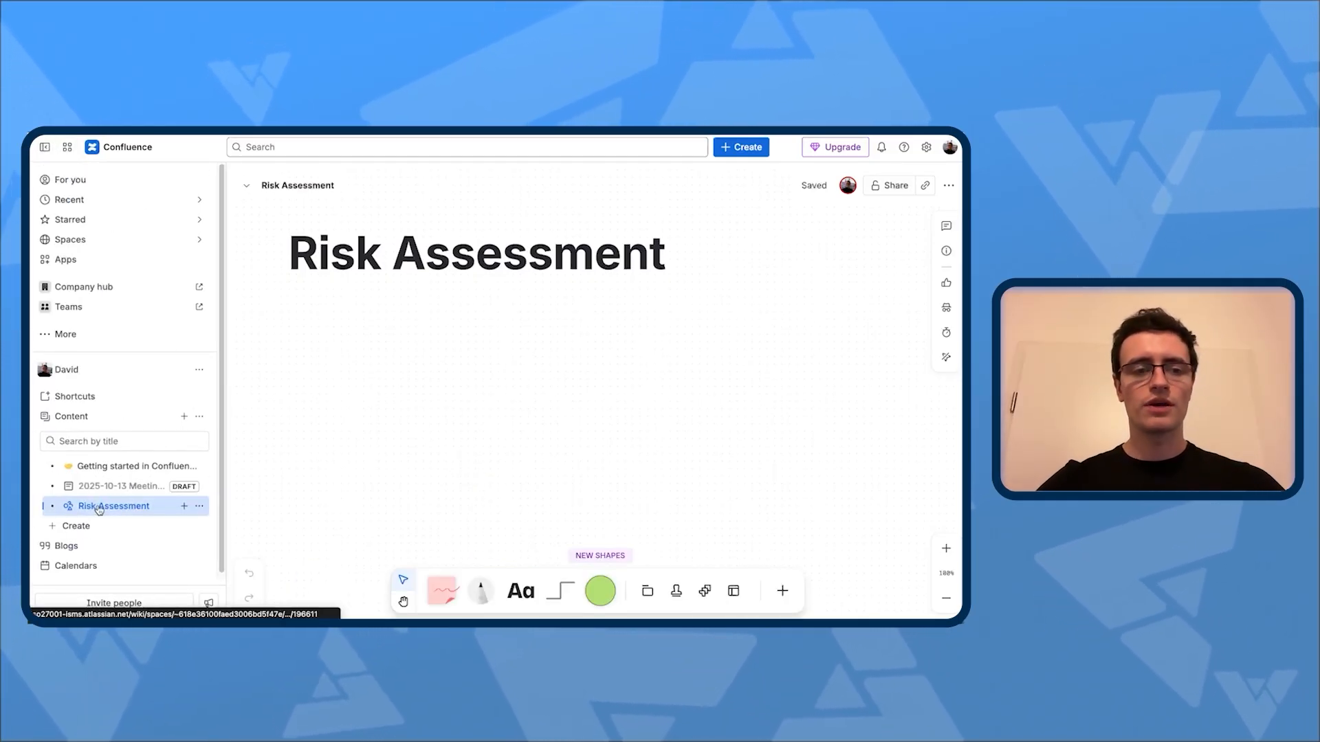
pyautogui.click(45, 147)
pyautogui.scroll(-2, 617, 412)
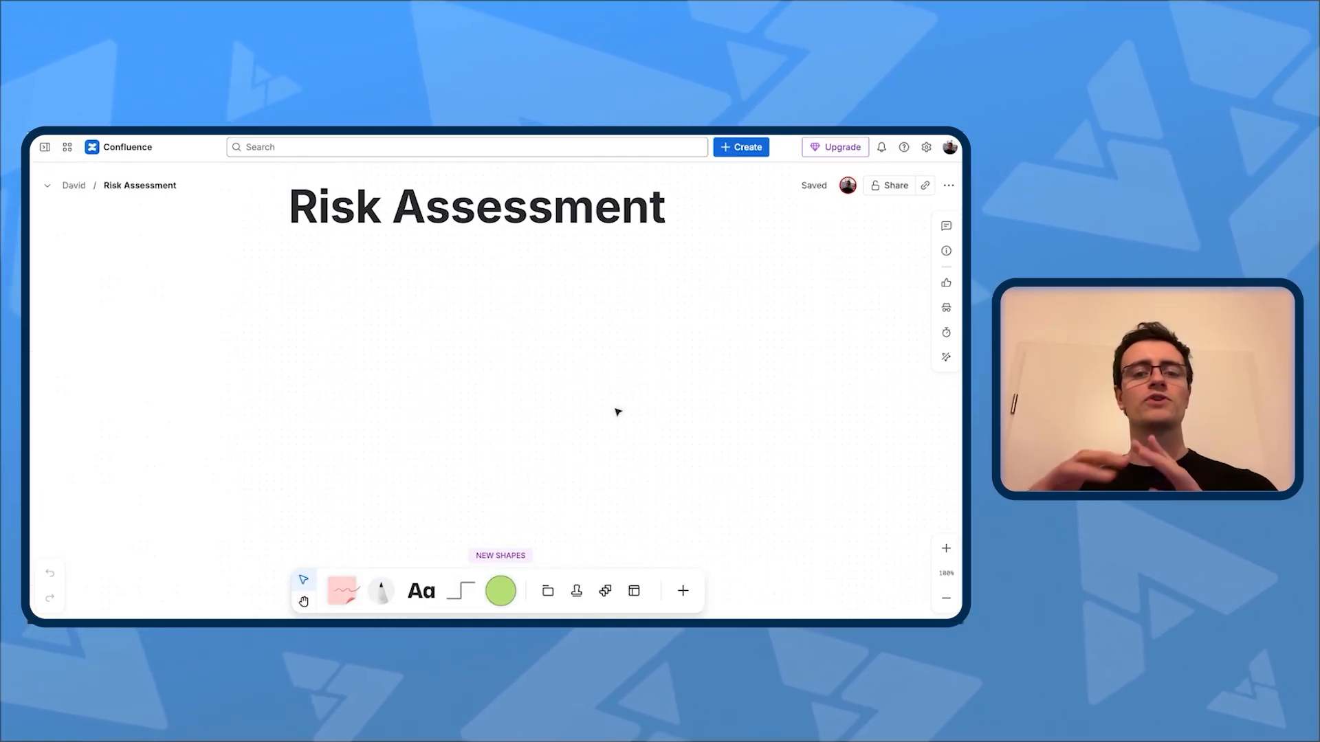
# Step: Add a green square below the Risk Assessment title on the Confluence whiteboard and label it "Email availability and confidentiality"
pyautogui.click(548, 589)
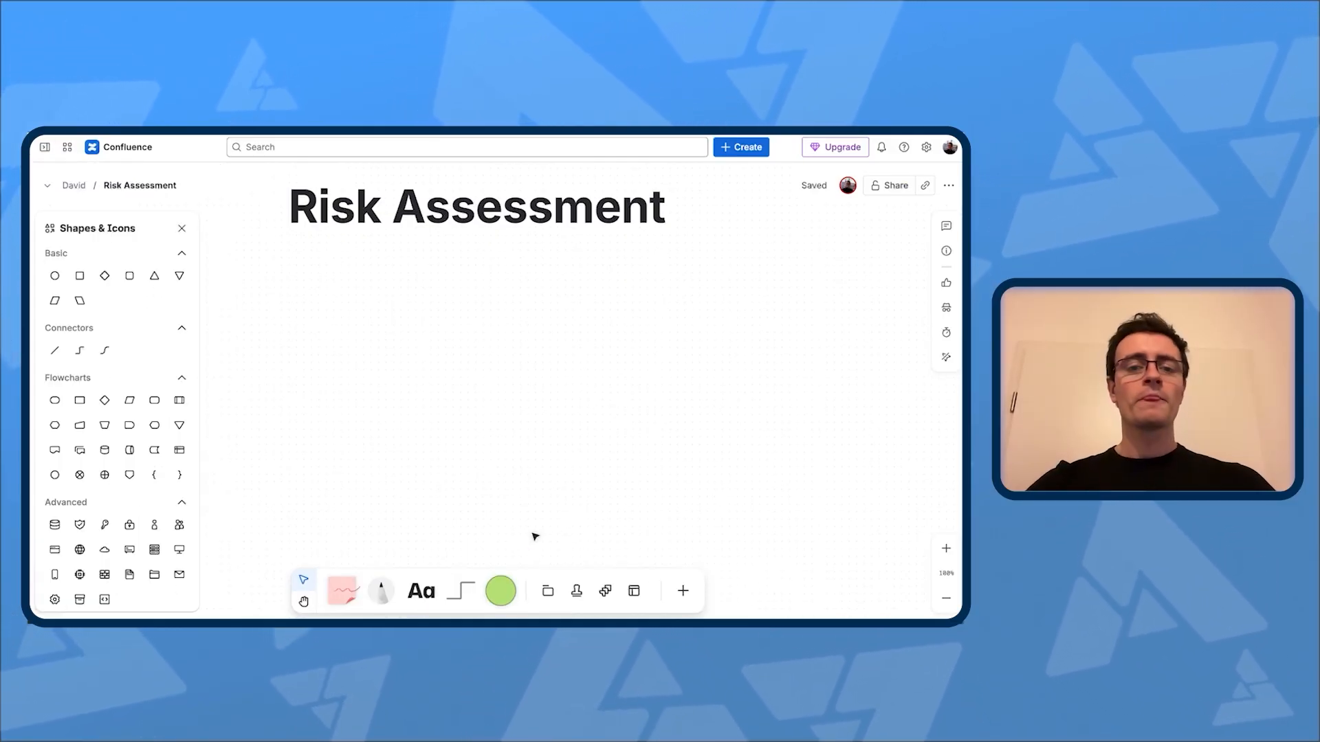
pyautogui.click(500, 598)
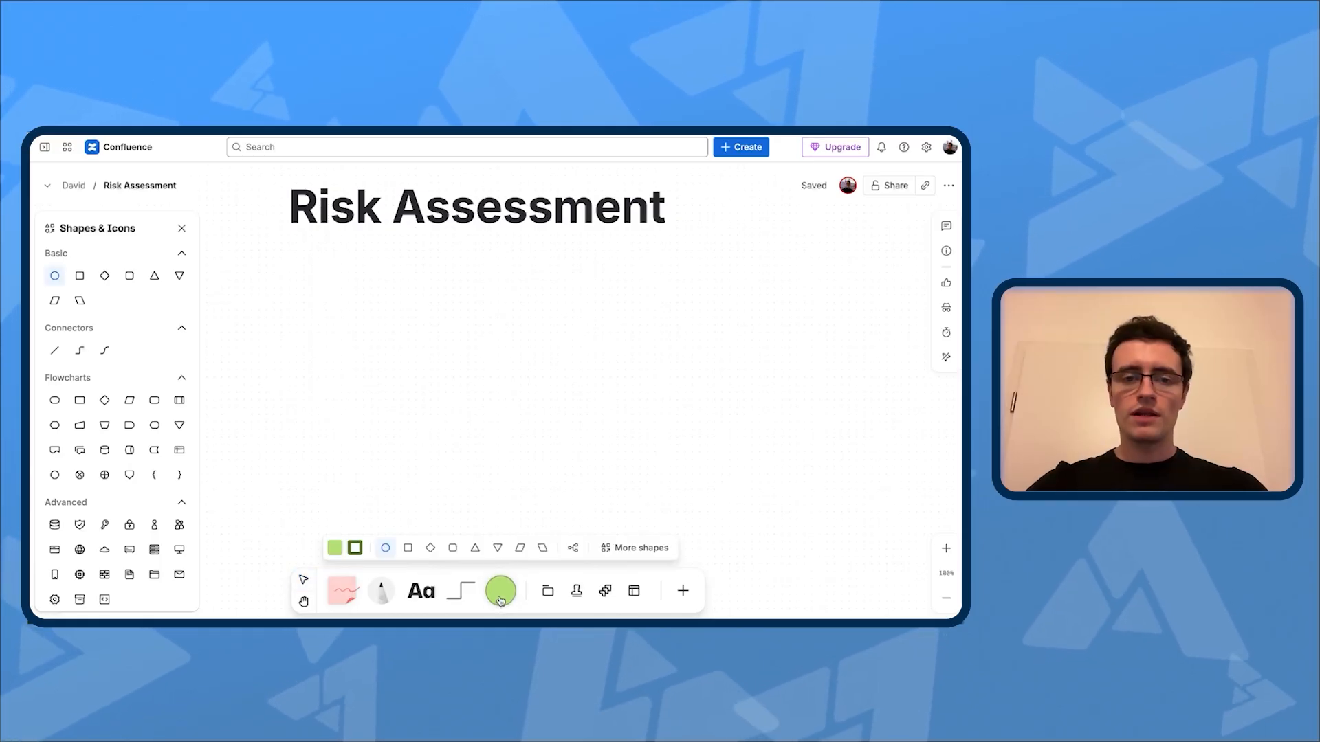
pyautogui.click(409, 548)
pyautogui.click(498, 343)
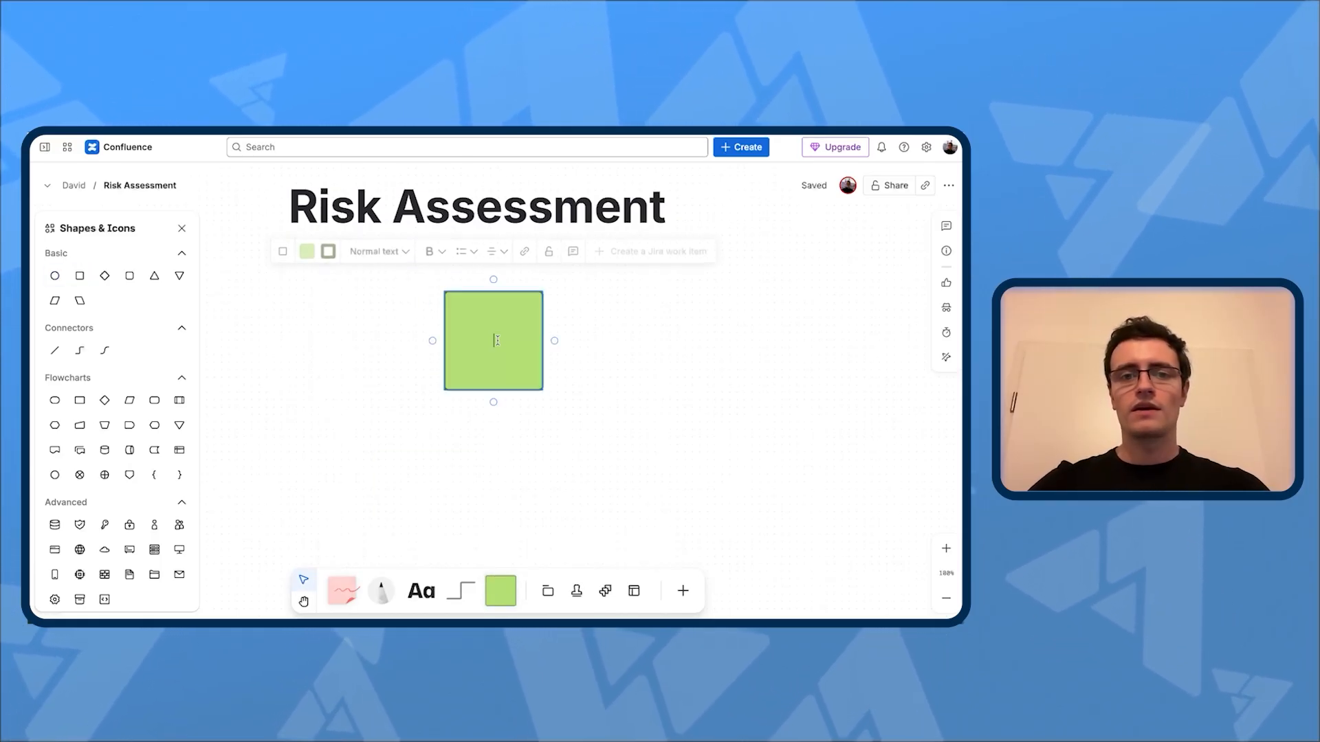
pyautogui.click(503, 345)
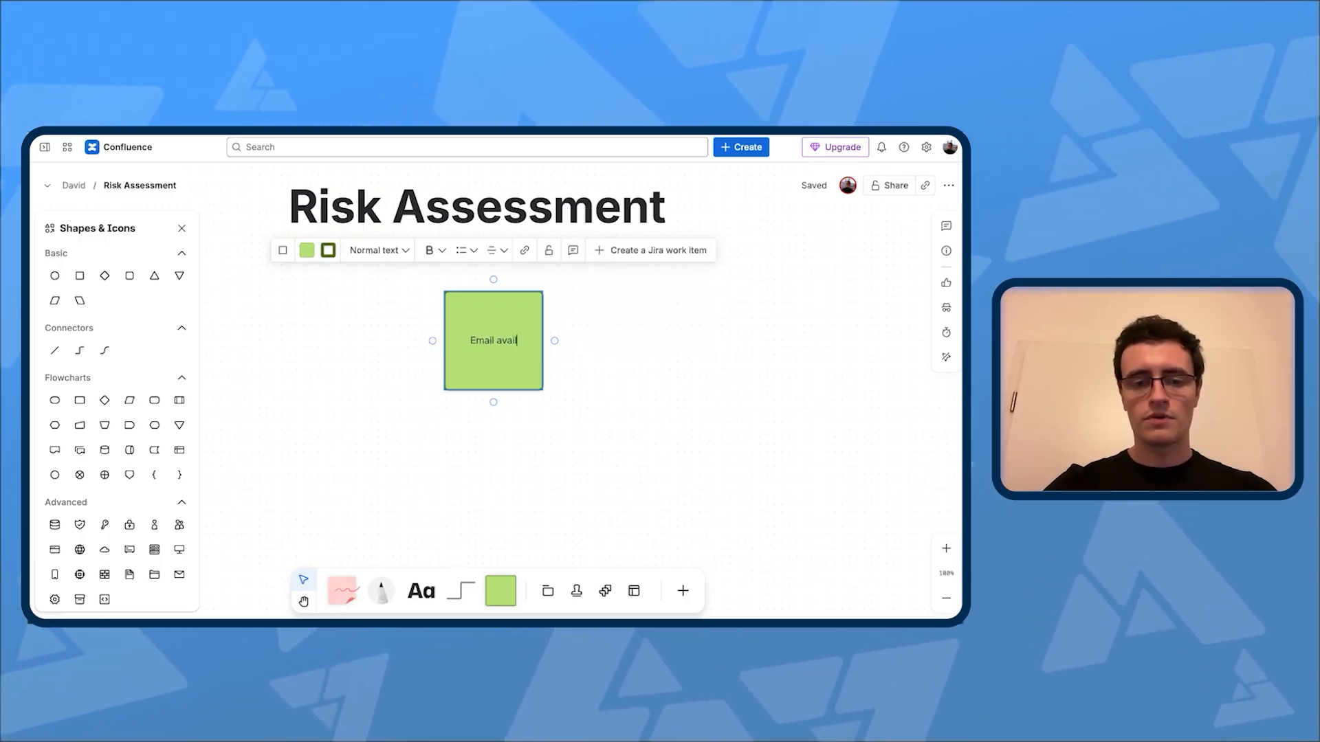
pyautogui.write('and con')
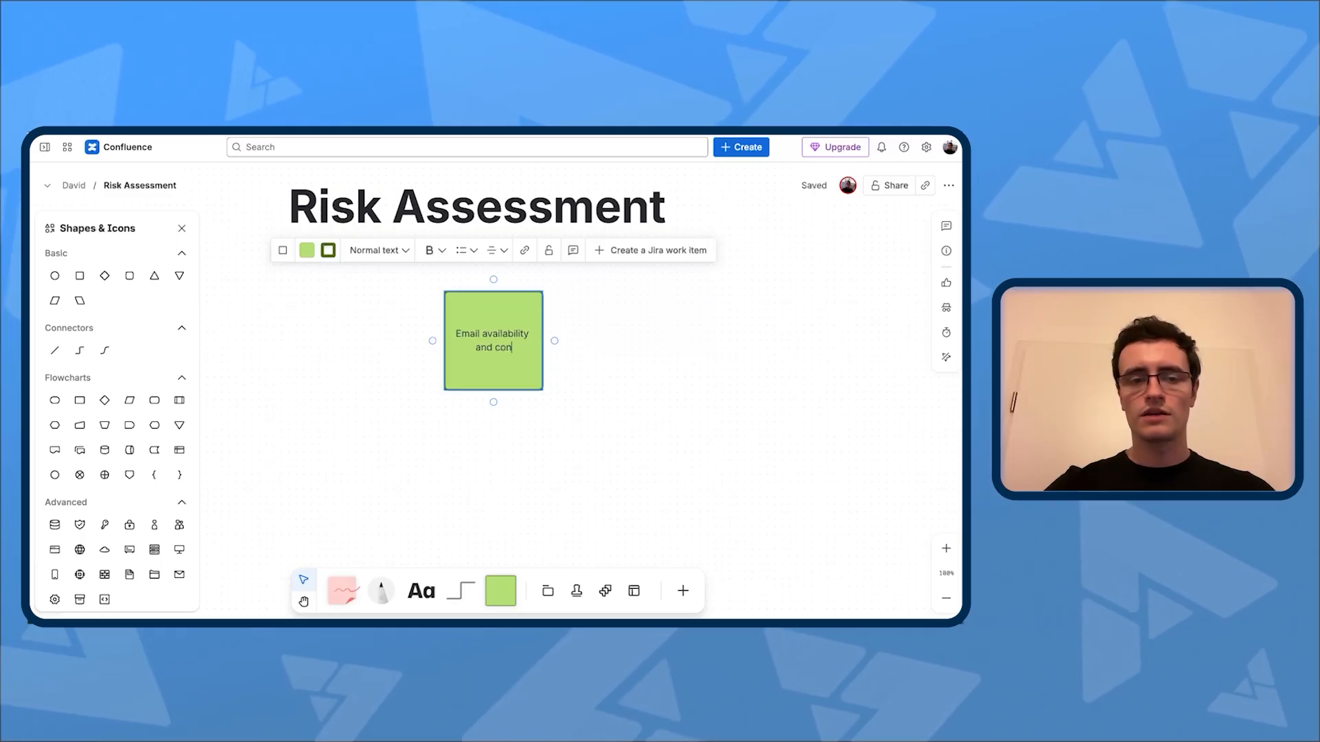
pyautogui.write('fidentiality')
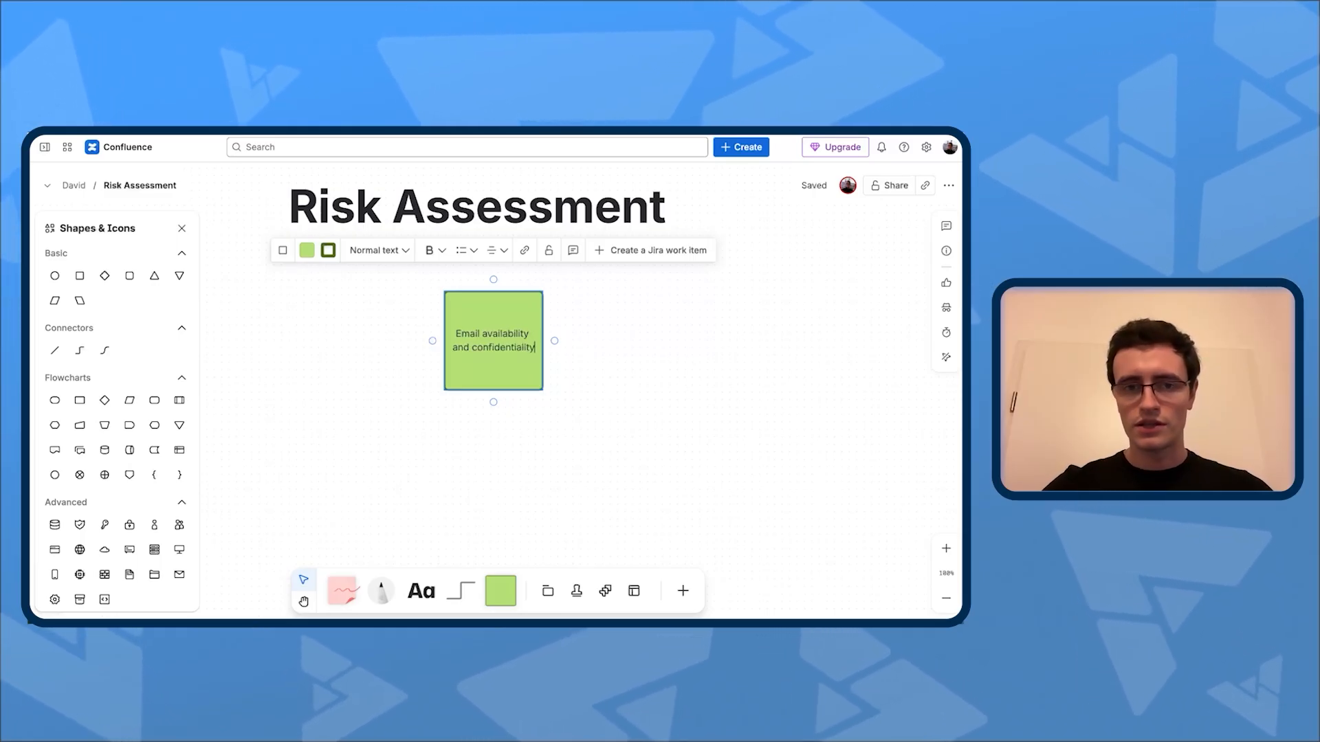
pyautogui.click(577, 397)
pyautogui.click(472, 337)
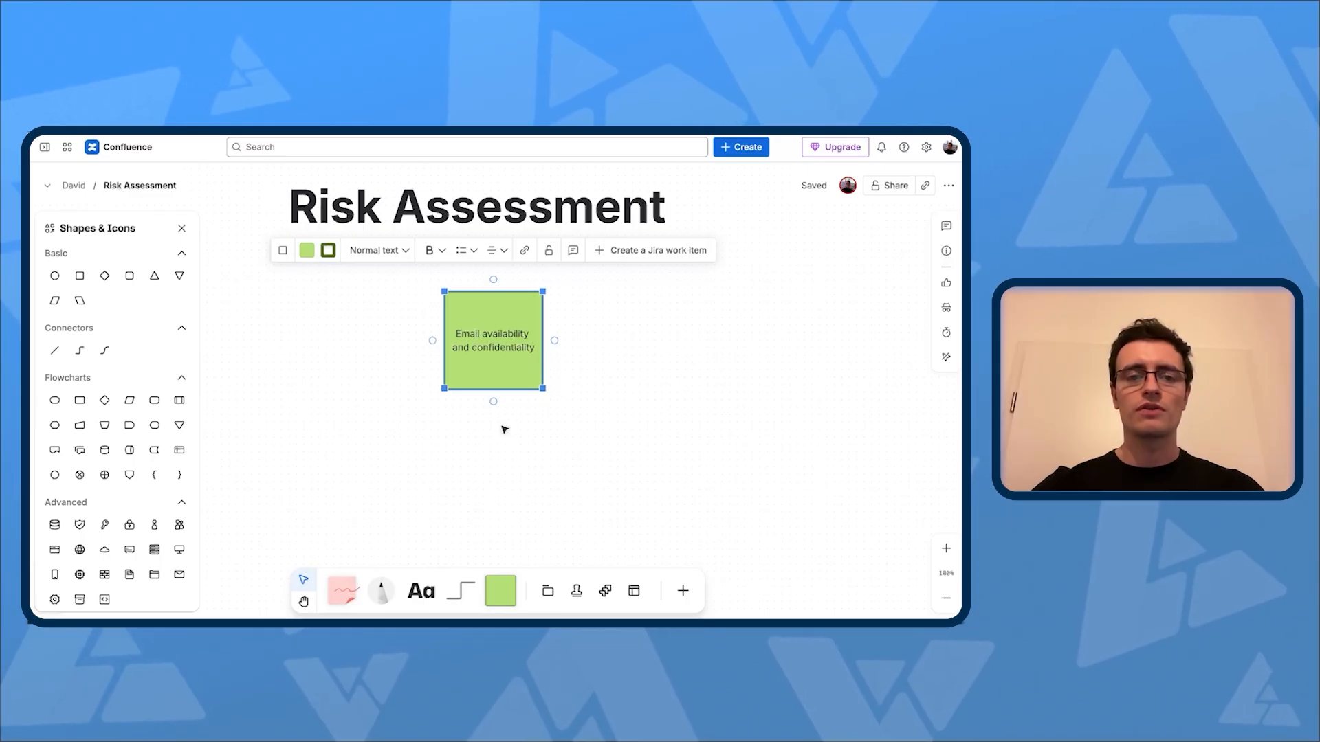
# Step: Add a connected blank square beneath the "Email availability and confidentiality" square and close the shapes library
pyautogui.click(493, 402)
pyautogui.scroll(-3, 602, 453)
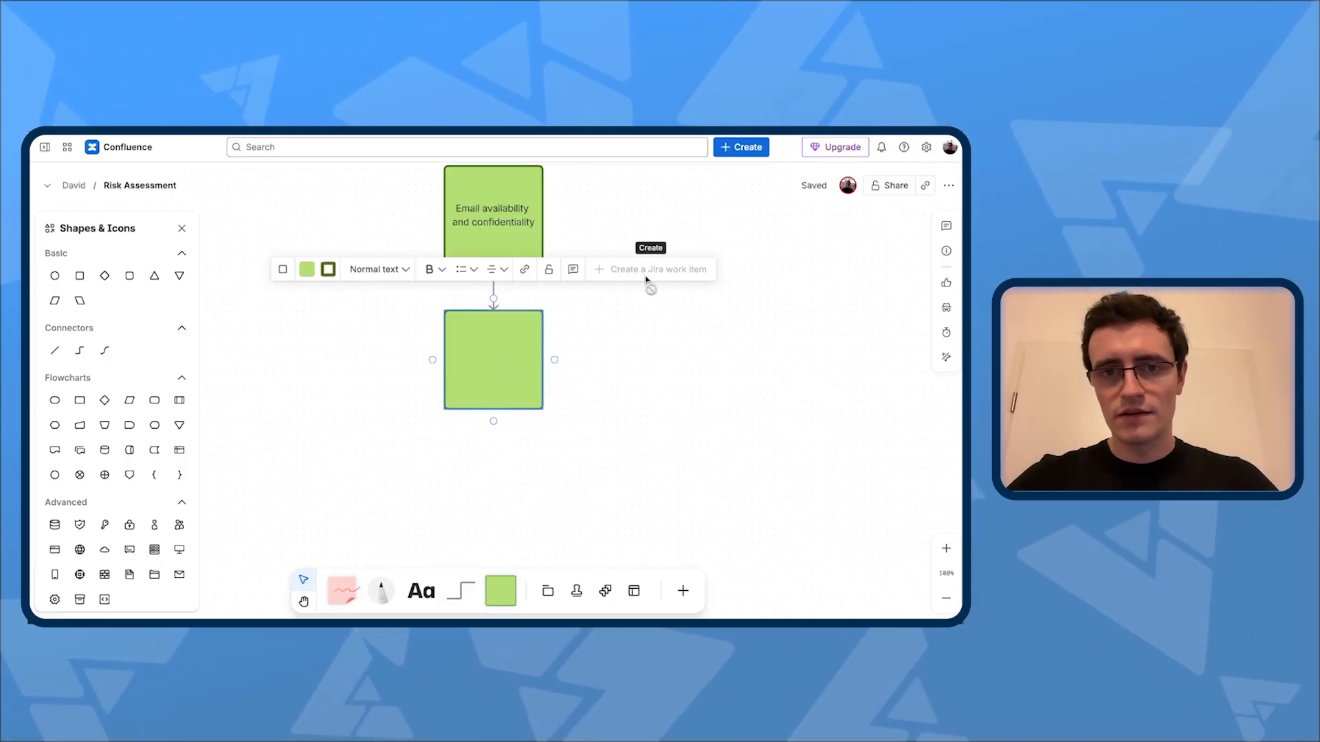
pyautogui.click(182, 229)
pyautogui.click(639, 396)
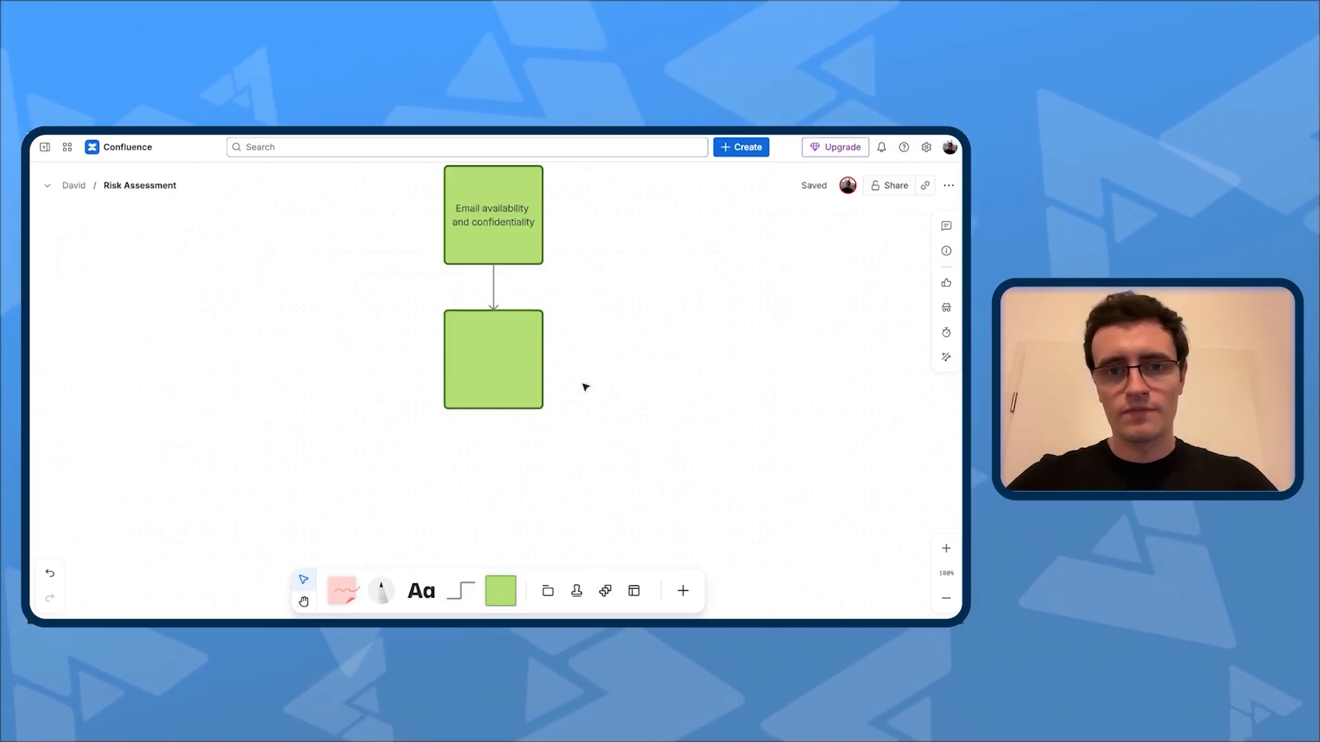
# Step: Import the Jira work items ASSET-3 User Accounts, ASSET-4 Email system and ASSET-5 Company Laptops onto the whiteboard
pyautogui.click(606, 589)
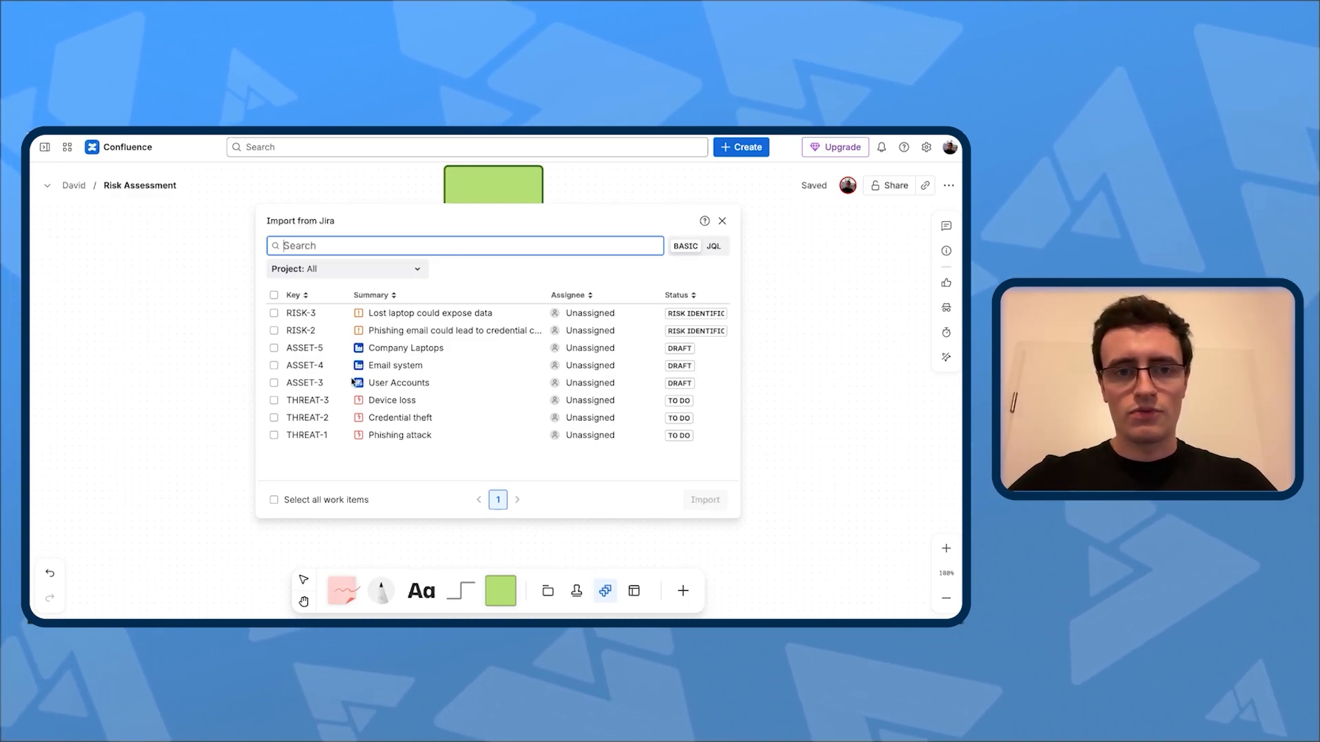
pyautogui.click(274, 365)
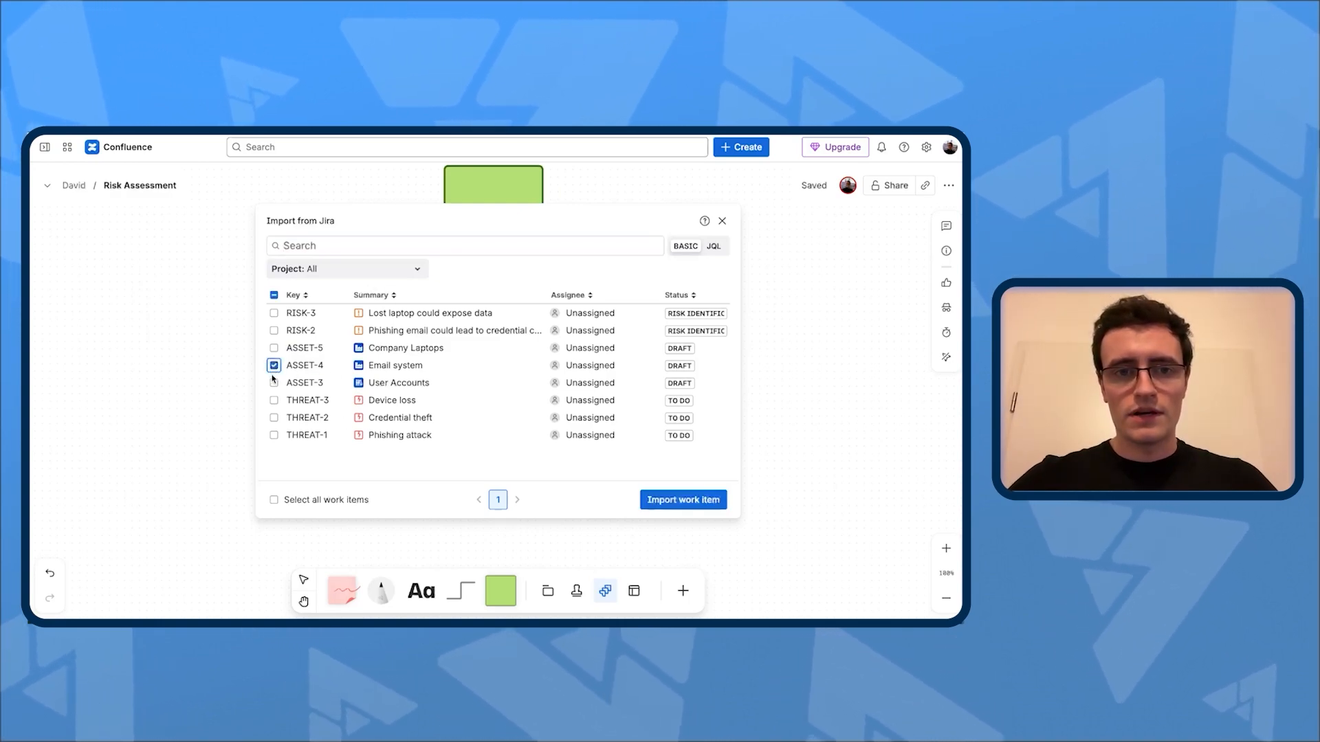
pyautogui.click(273, 382)
pyautogui.click(274, 348)
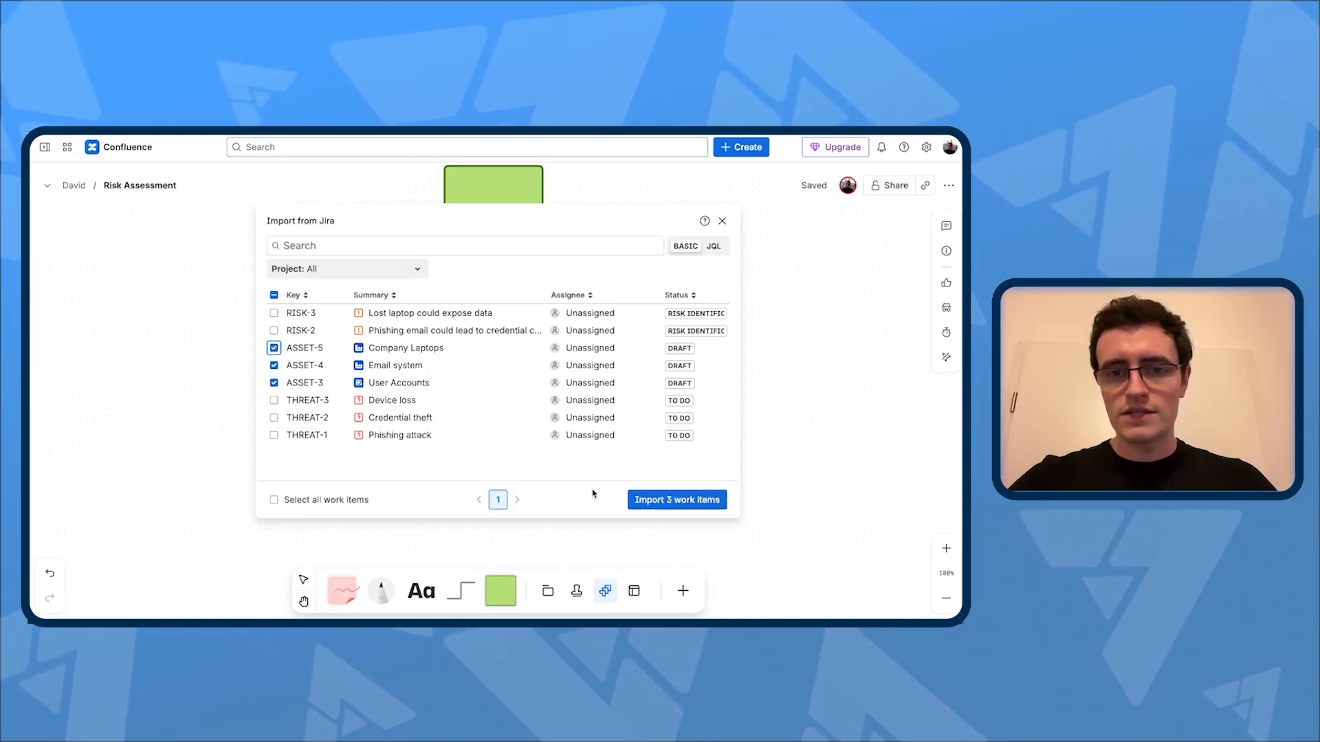
pyautogui.click(659, 502)
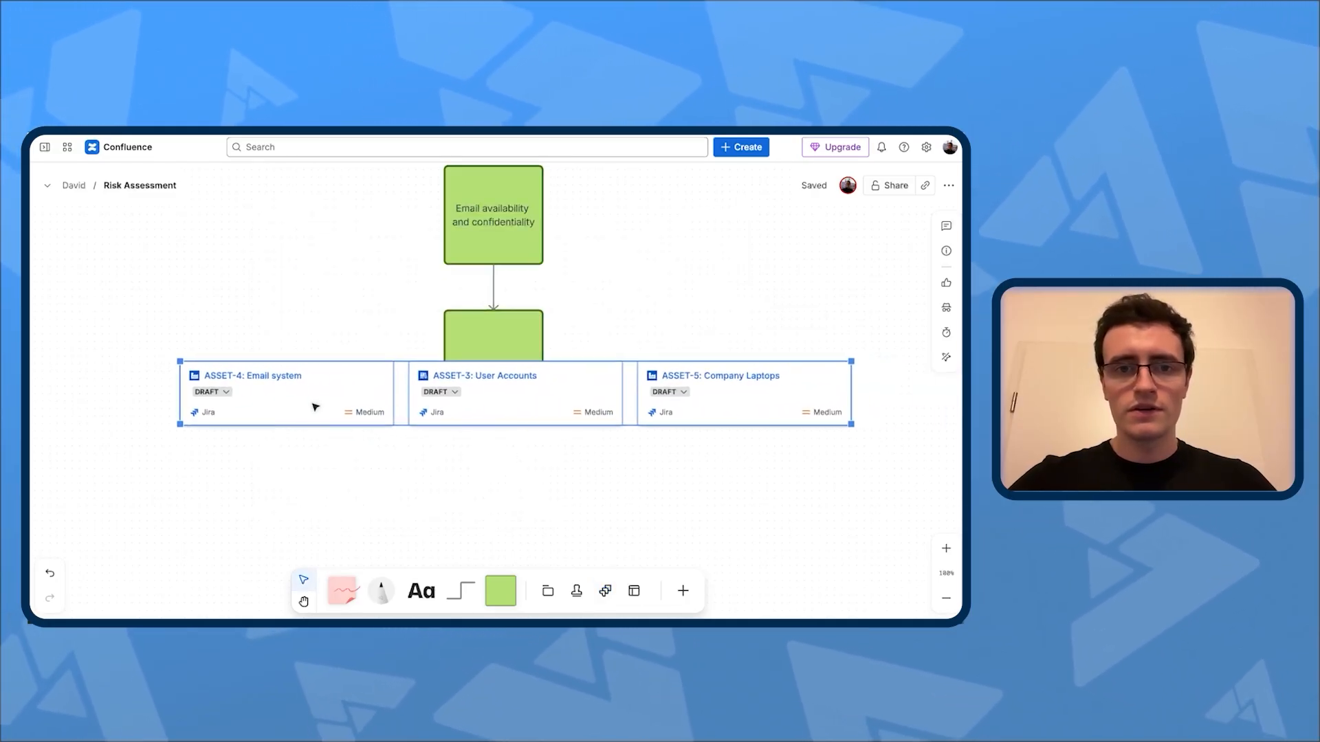
# Step: Centre the row of asset cards under the labelled square and delete the blank square behind them
pyautogui.moveTo(315, 407); pyautogui.dragTo(293, 405)
pyautogui.click(463, 344)
pyautogui.press('Delete')
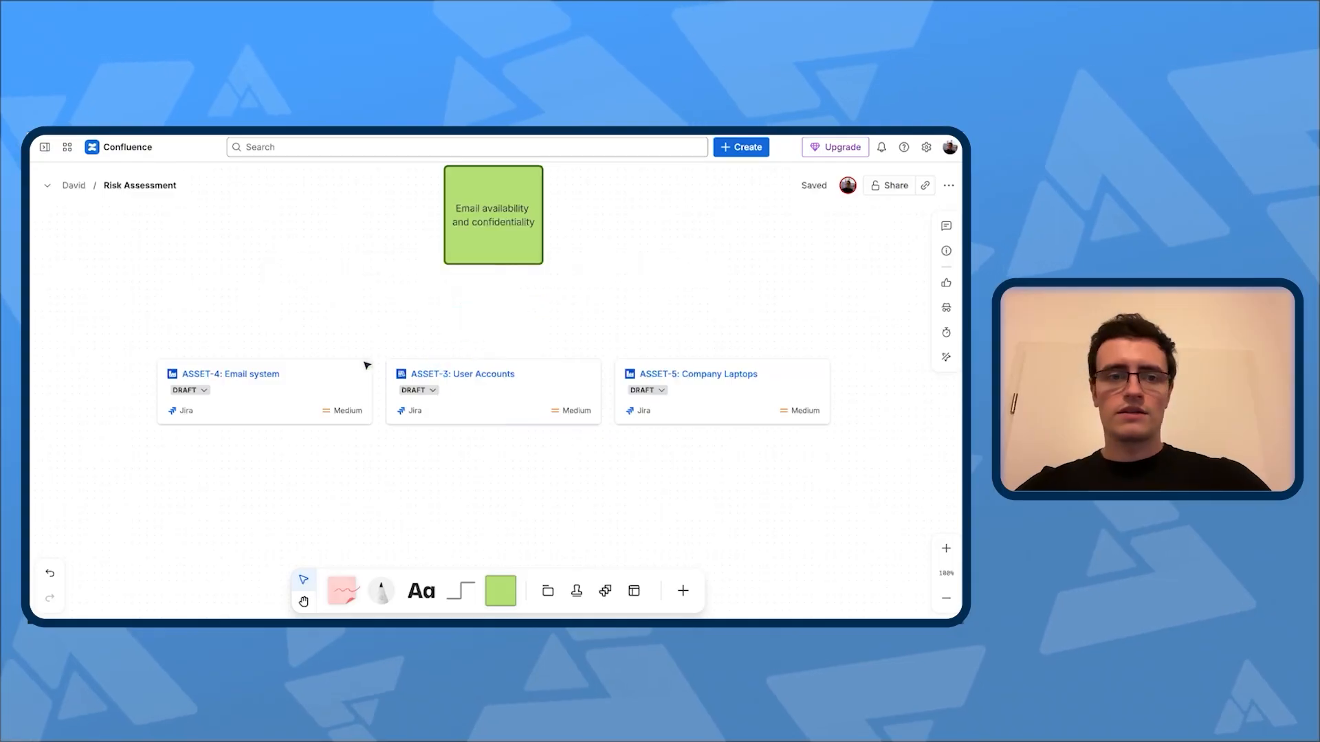
# Step: Connect the "Email availability and confidentiality" square to the Email system, User Accounts and Company Laptops cards with arrows
pyautogui.click(513, 250)
pyautogui.moveTo(495, 274); pyautogui.dragTo(264, 358)
pyautogui.moveTo(493, 267)
pyautogui.mouseDown()
pyautogui.moveTo(495, 342)
pyautogui.moveTo(500, 245)
pyautogui.moveTo(494, 265)
pyautogui.mouseUp()
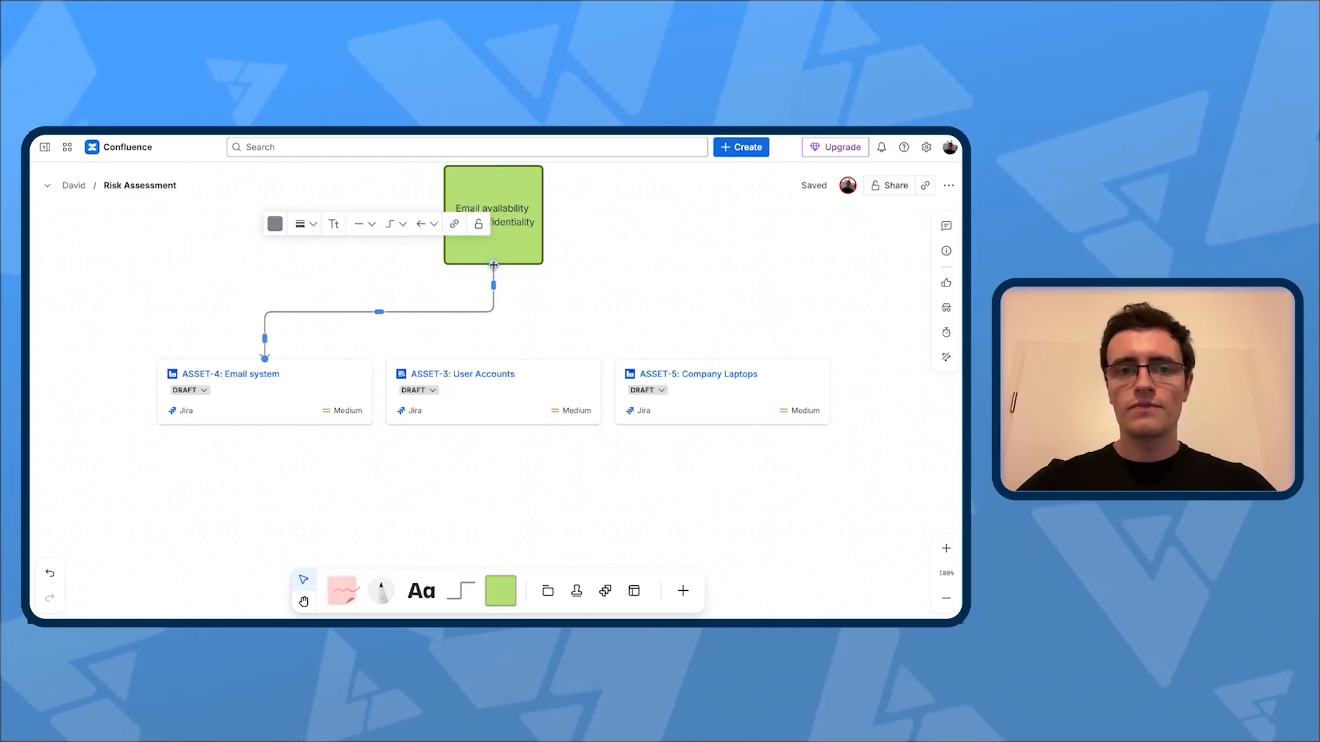
pyautogui.click(493, 260)
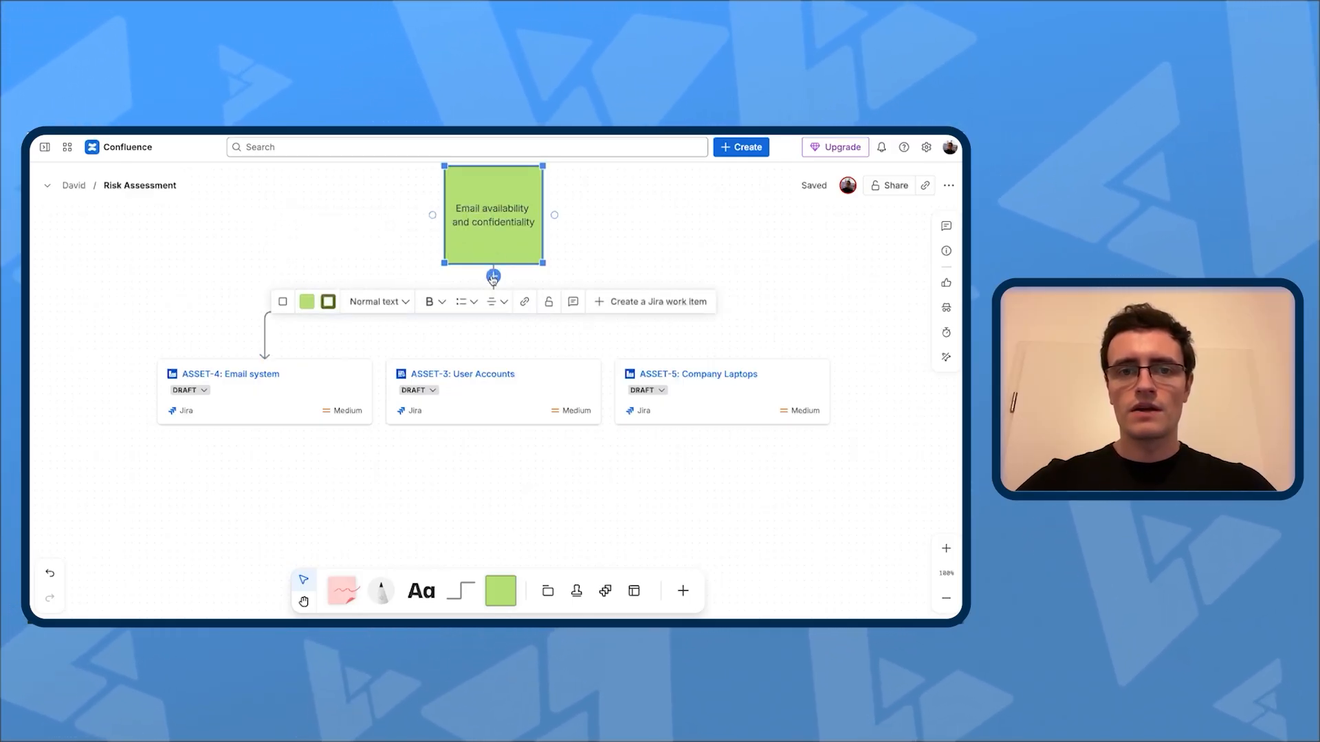
pyautogui.moveTo(492, 277); pyautogui.dragTo(493, 359)
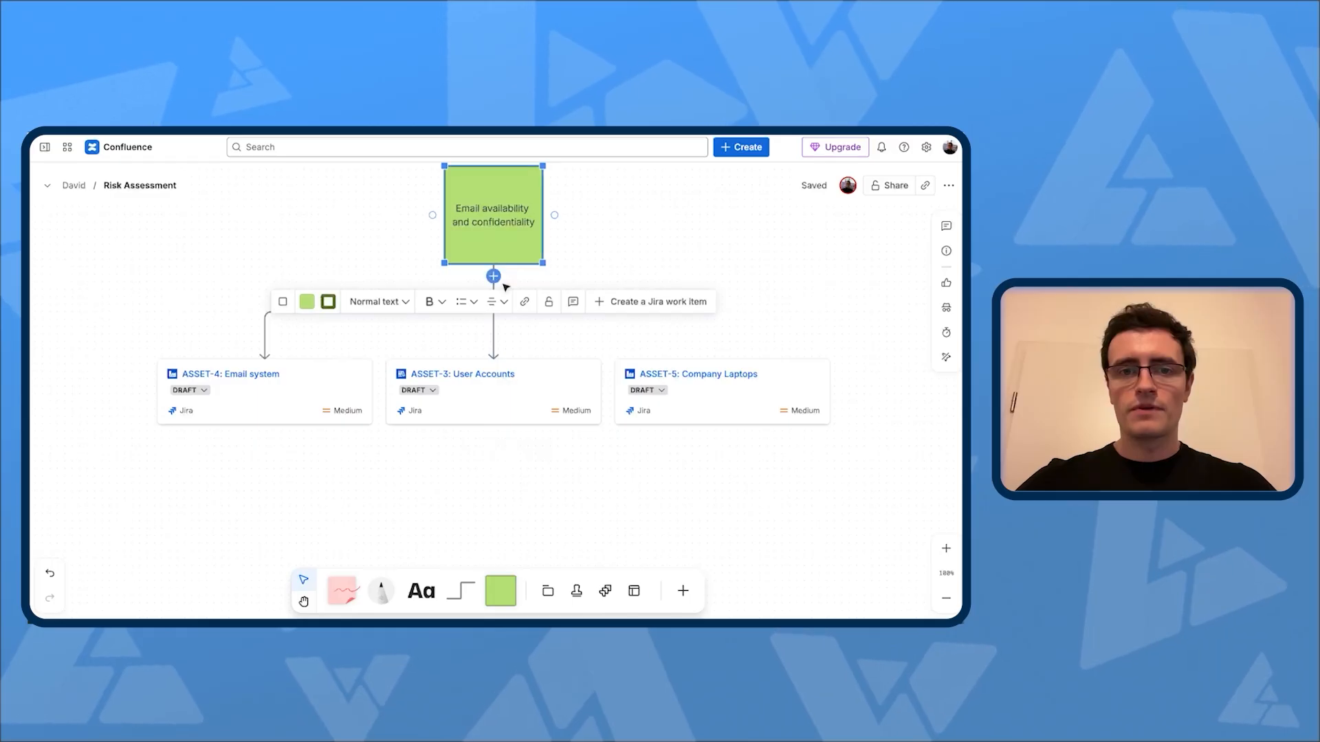
pyautogui.moveTo(494, 278); pyautogui.dragTo(722, 356)
# Step: Import THREAT-1 Phishing attack, THREAT-2 Credential theft and THREAT-3 Device loss from Jira and align them in a row below the asset cards
pyautogui.scroll(-2, 474, 429)
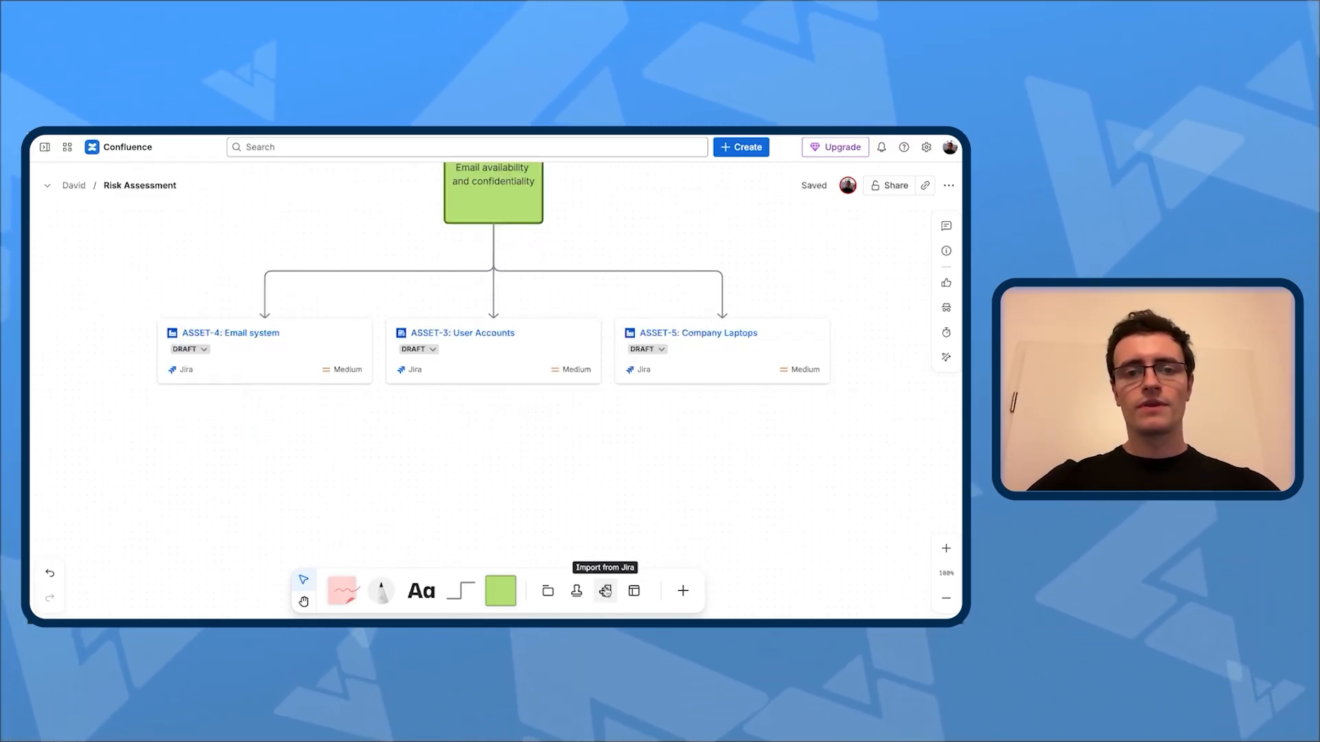
pyautogui.click(605, 591)
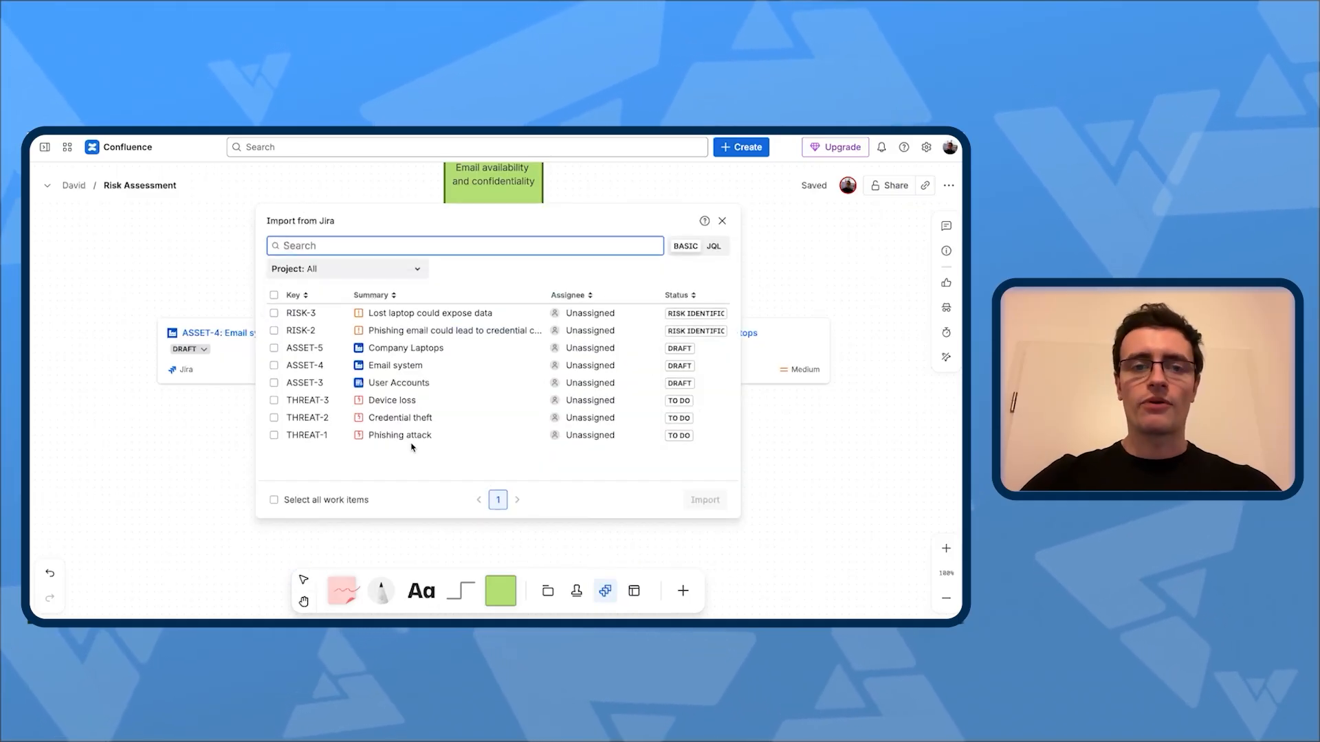
pyautogui.click(273, 401)
pyautogui.click(274, 418)
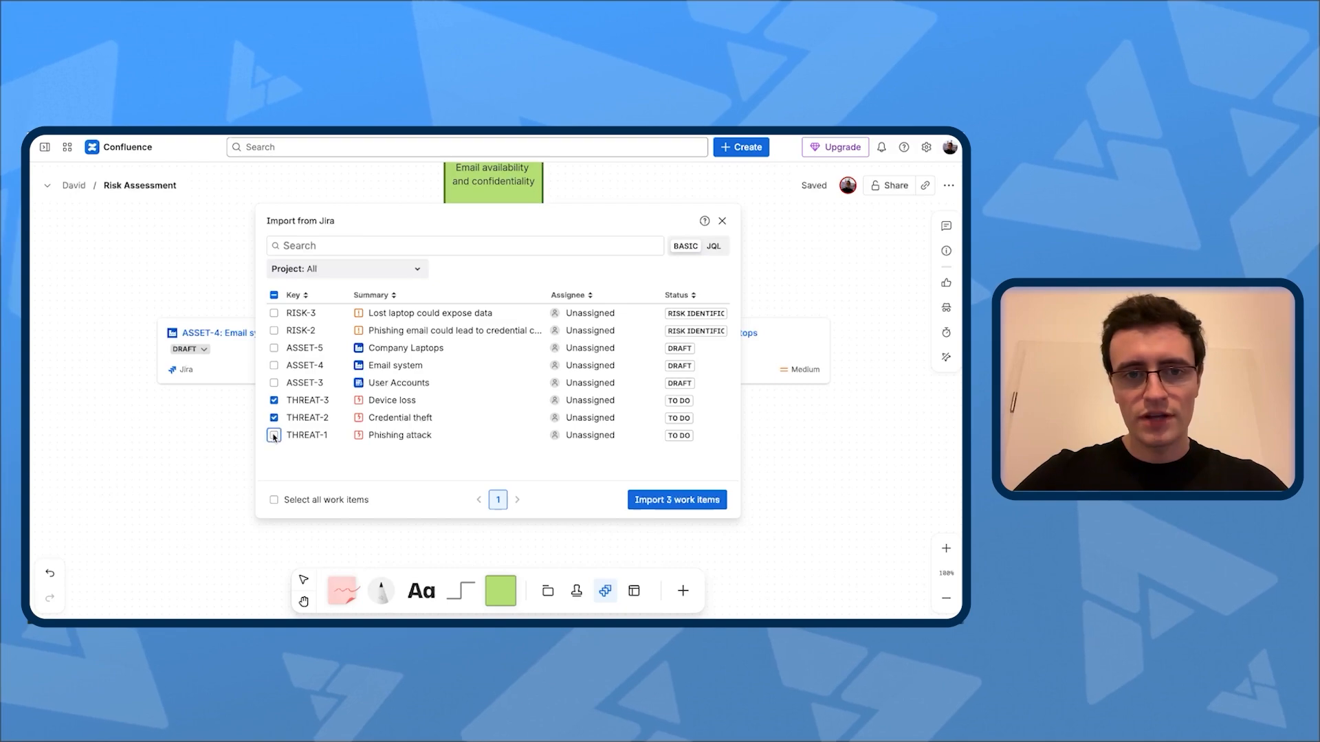
pyautogui.click(274, 435)
pyautogui.click(668, 501)
pyautogui.moveTo(726, 396); pyautogui.dragTo(489, 495)
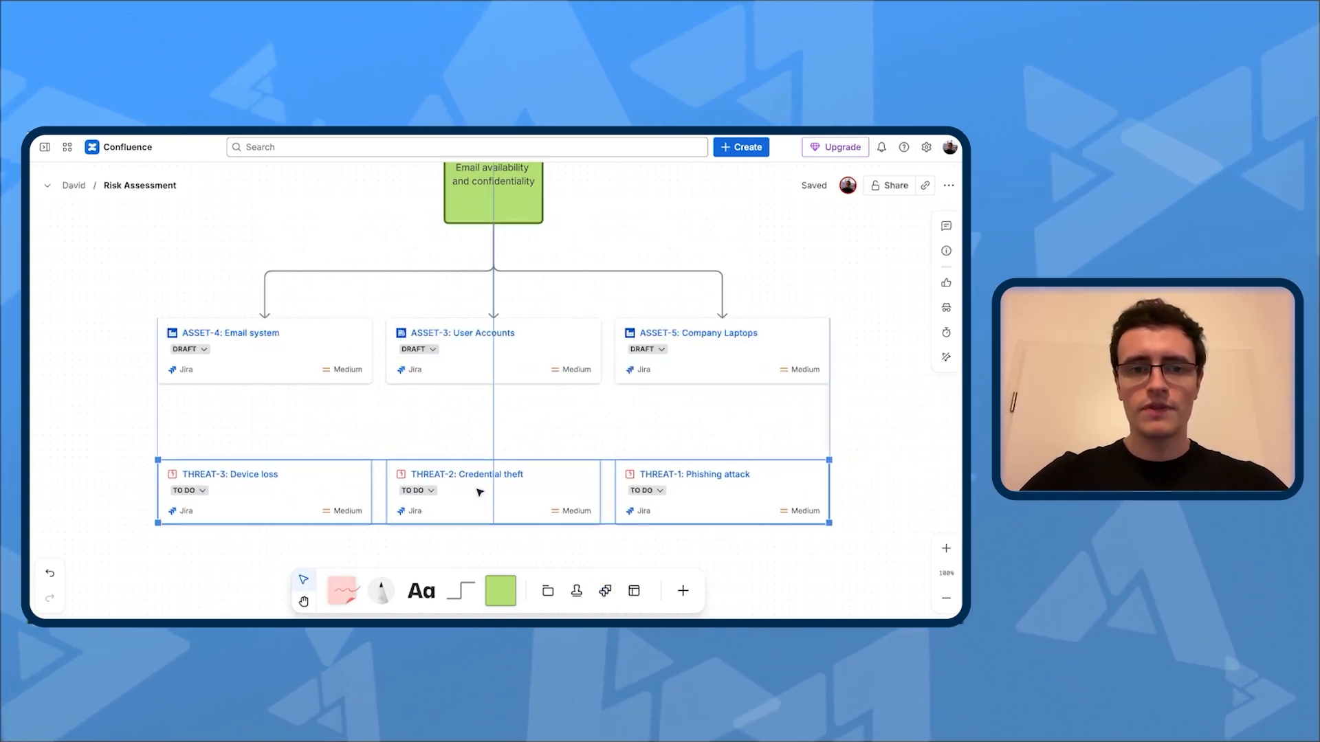
pyautogui.click(336, 432)
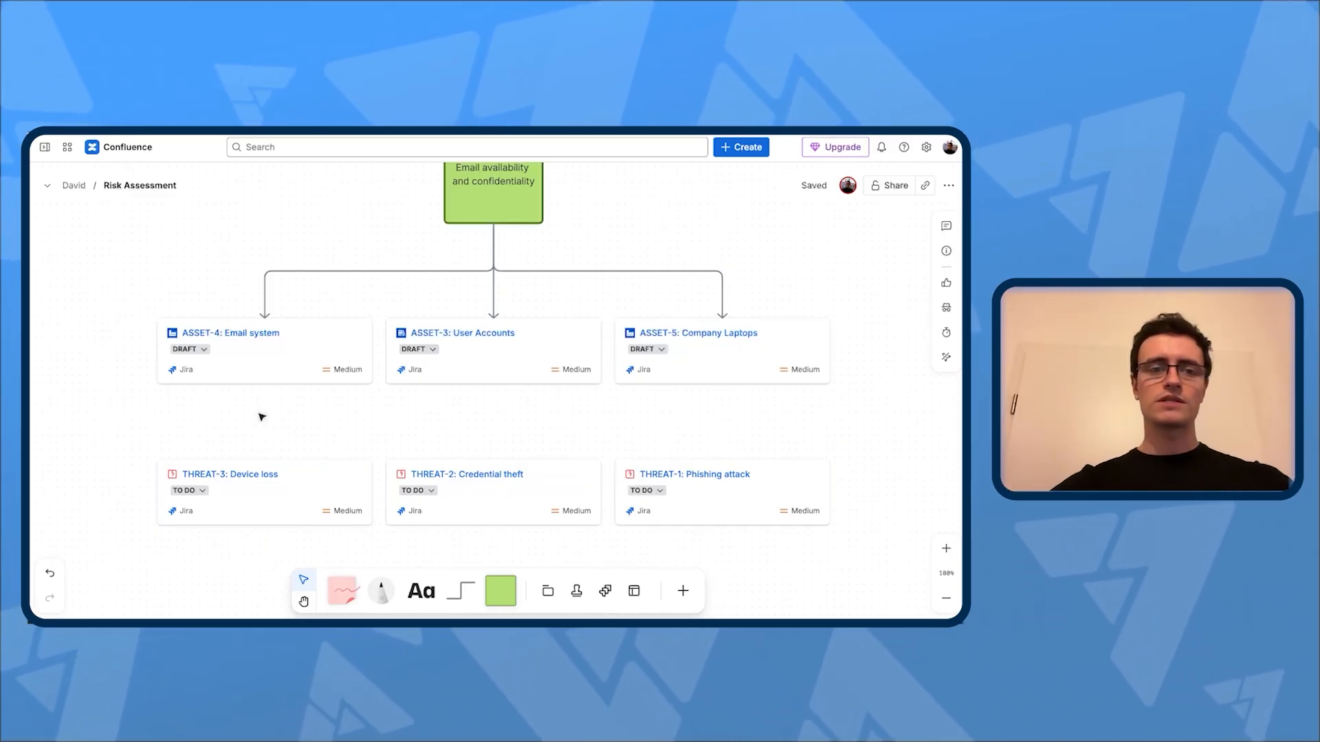
# Step: Connect the Email system card to Credential theft and Phishing attack, and the Company Laptops card to Device loss, with arrows
pyautogui.click(268, 372)
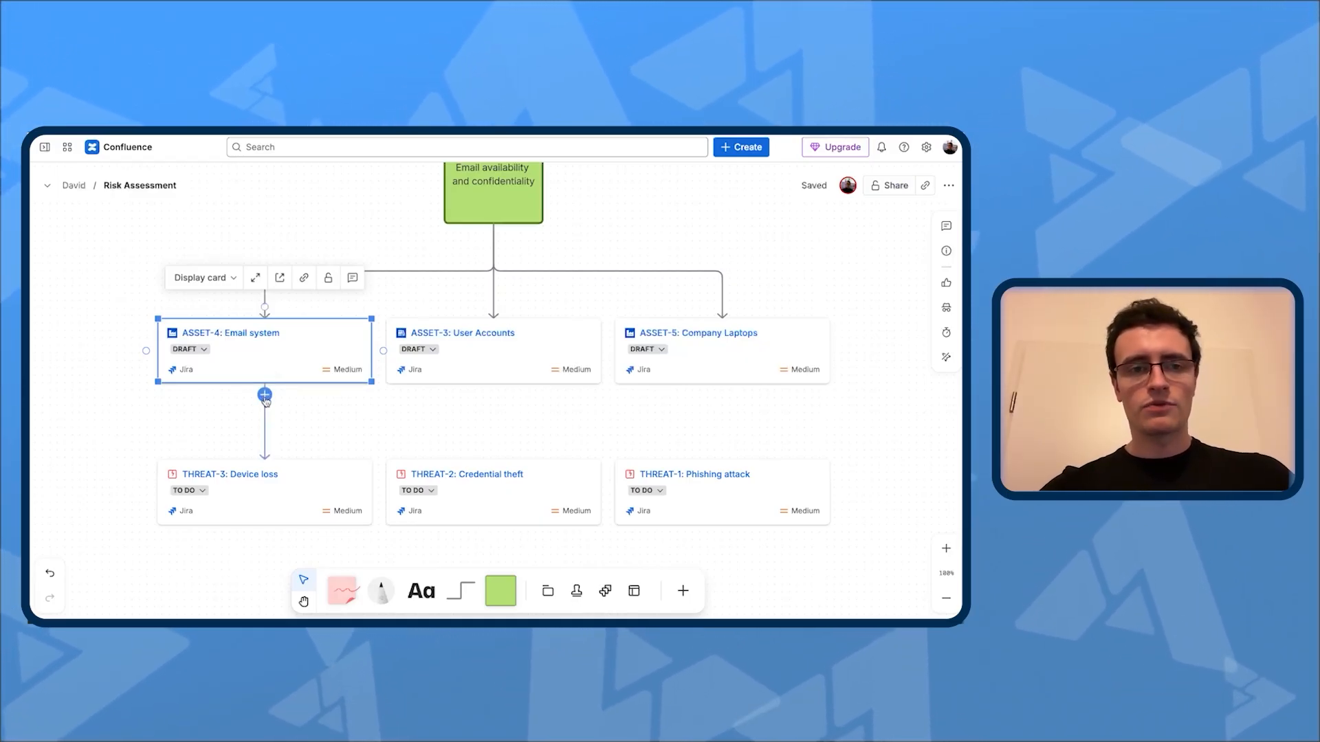
pyautogui.moveTo(263, 396); pyautogui.dragTo(269, 415)
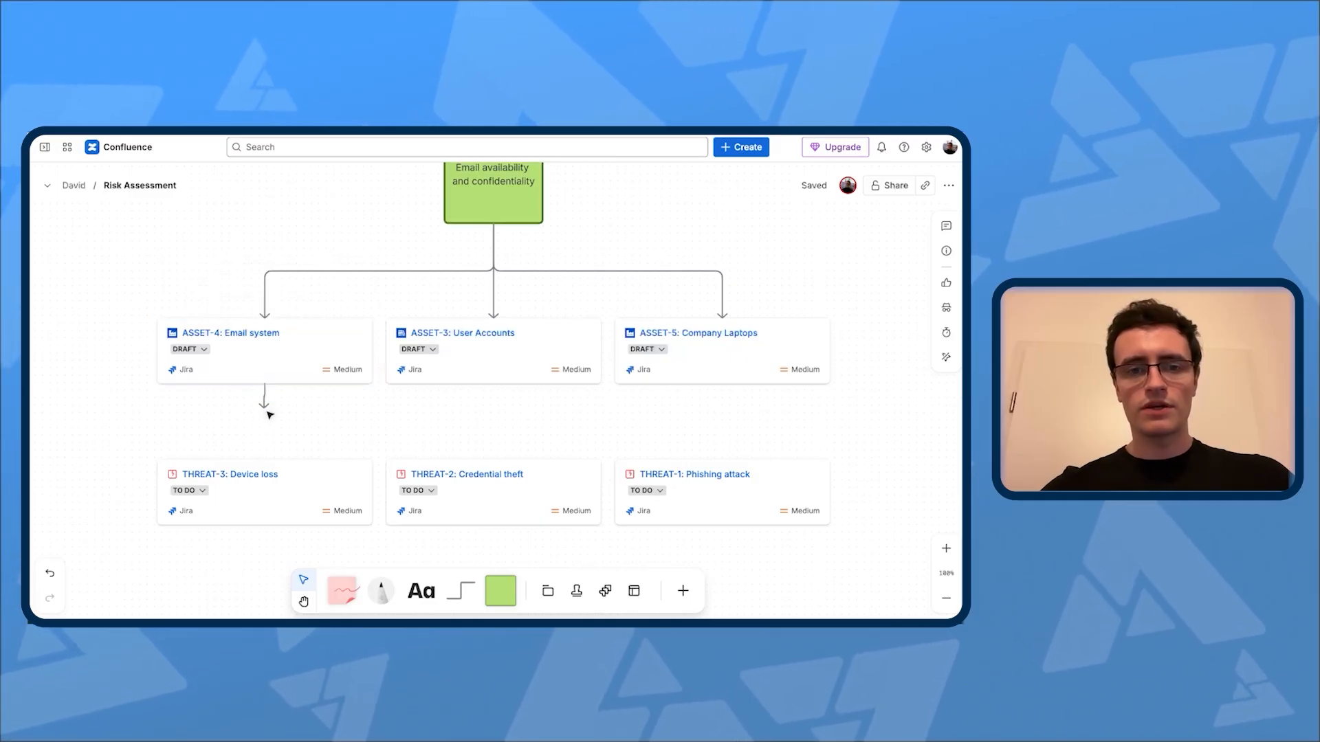
pyautogui.moveTo(490, 459); pyautogui.dragTo(492, 459)
pyautogui.click(262, 374)
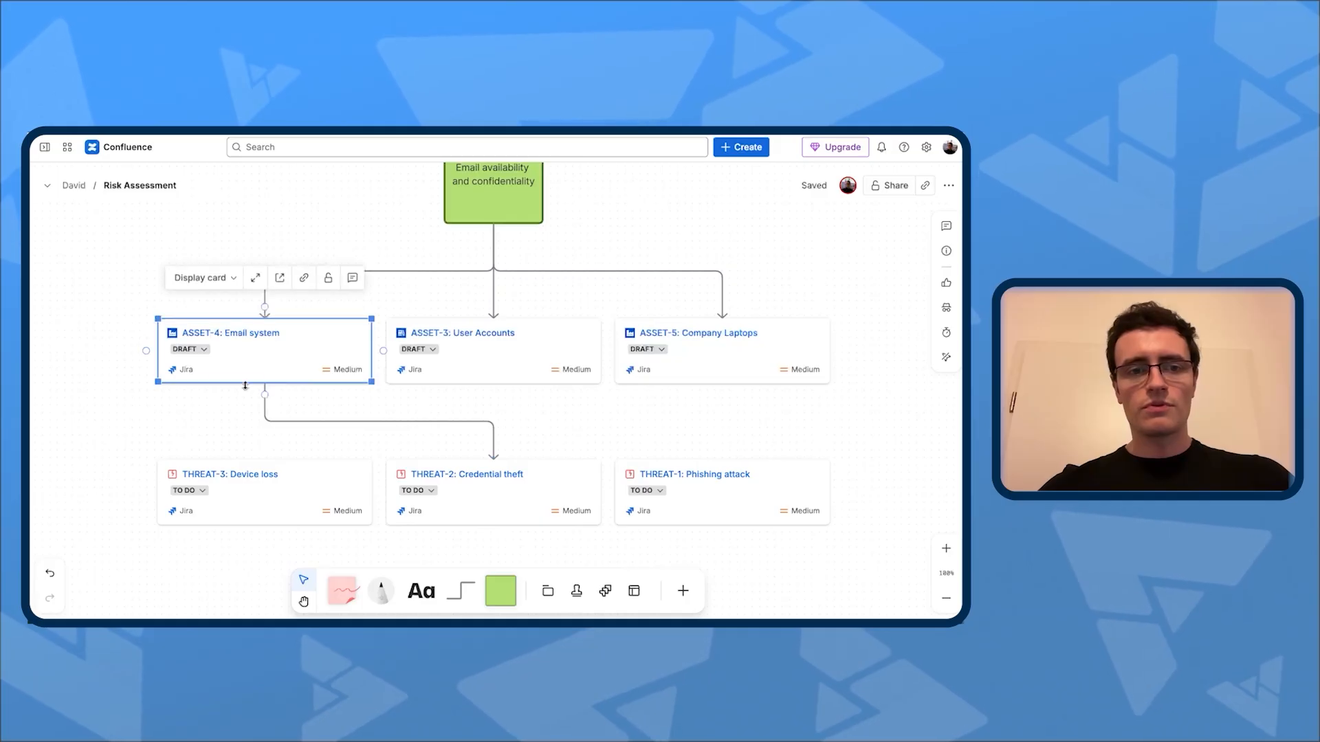
pyautogui.moveTo(262, 385); pyautogui.dragTo(728, 469)
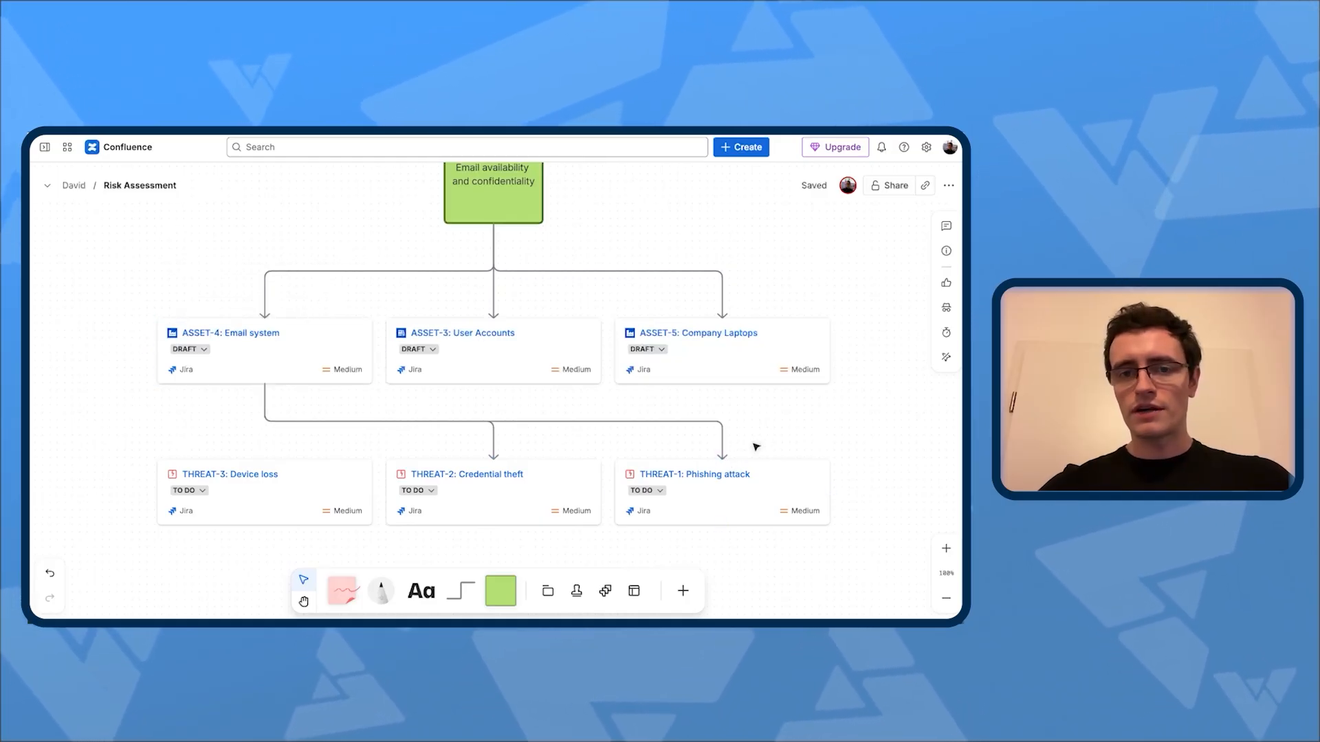
pyautogui.click(720, 378)
pyautogui.moveTo(722, 396); pyautogui.dragTo(265, 459)
# Step: Change the three connectors between the asset and threat cards from elbow to straight lines
pyautogui.click(456, 342)
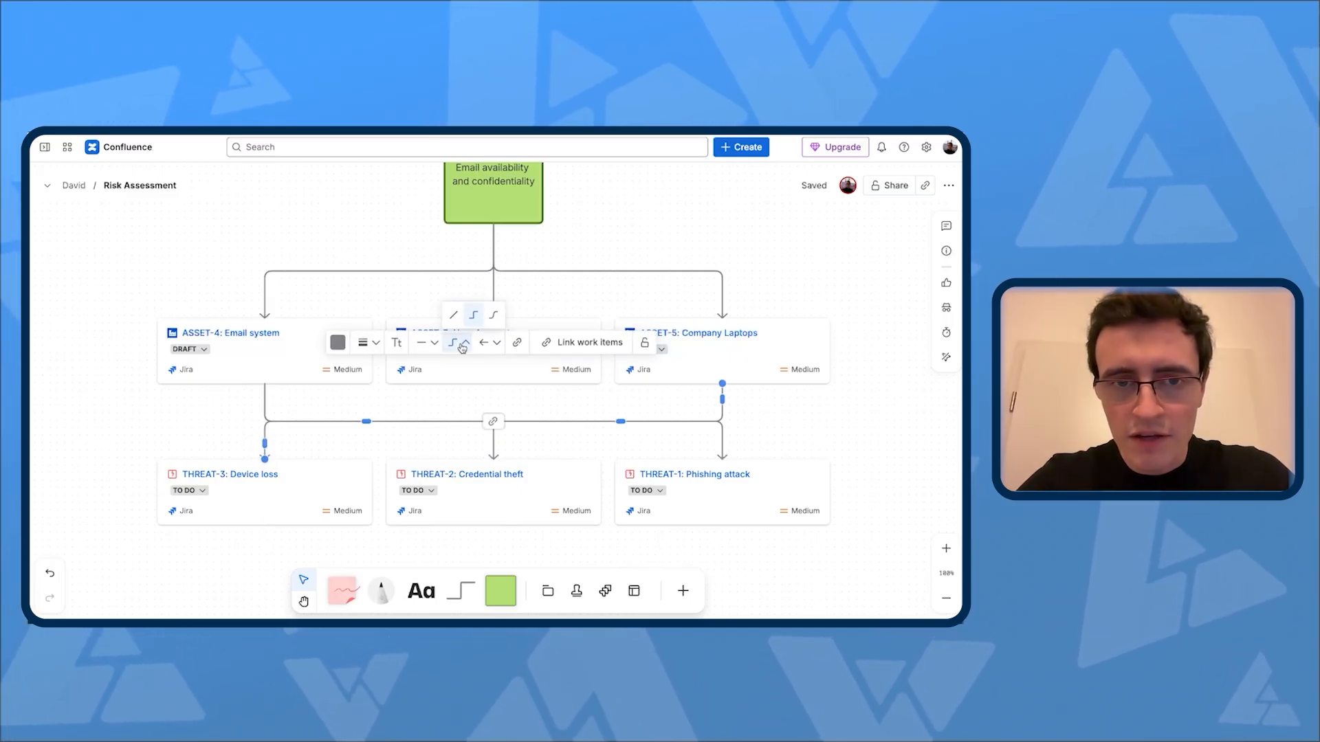
pyautogui.click(453, 316)
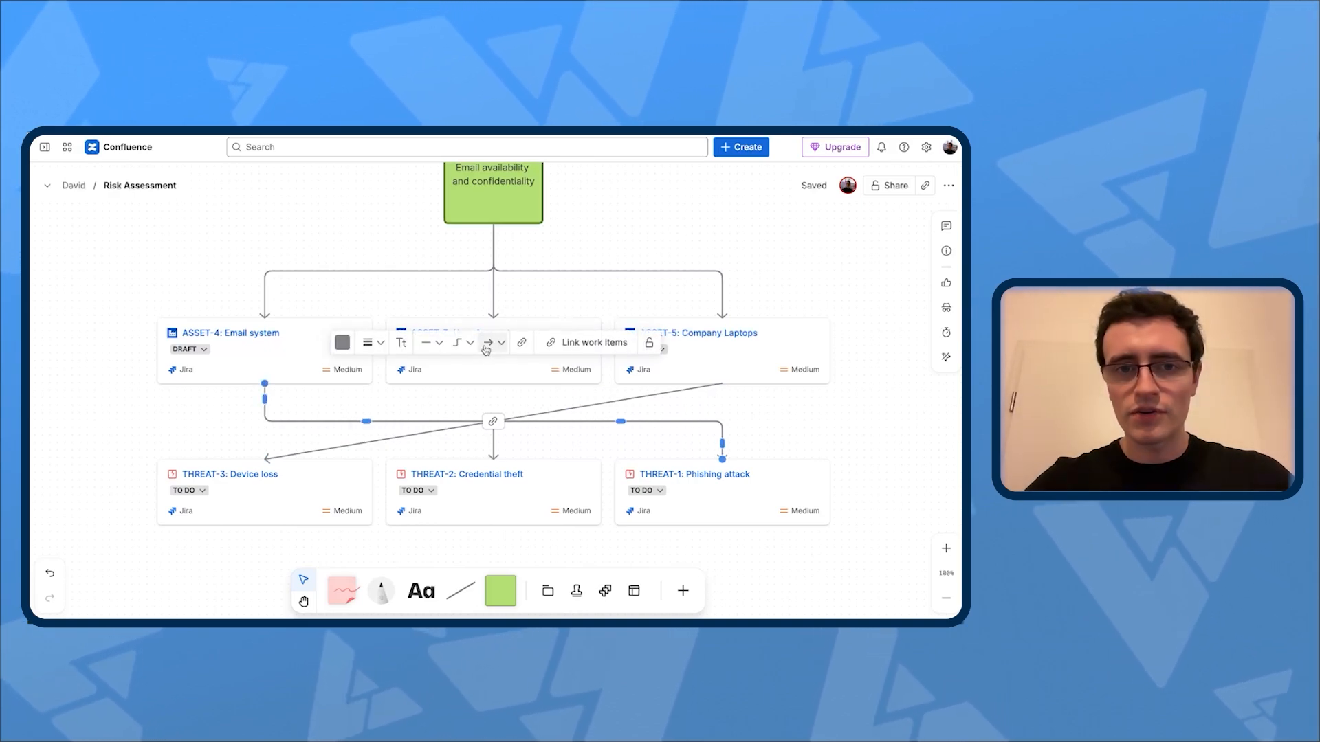
pyautogui.click(456, 342)
pyautogui.click(464, 310)
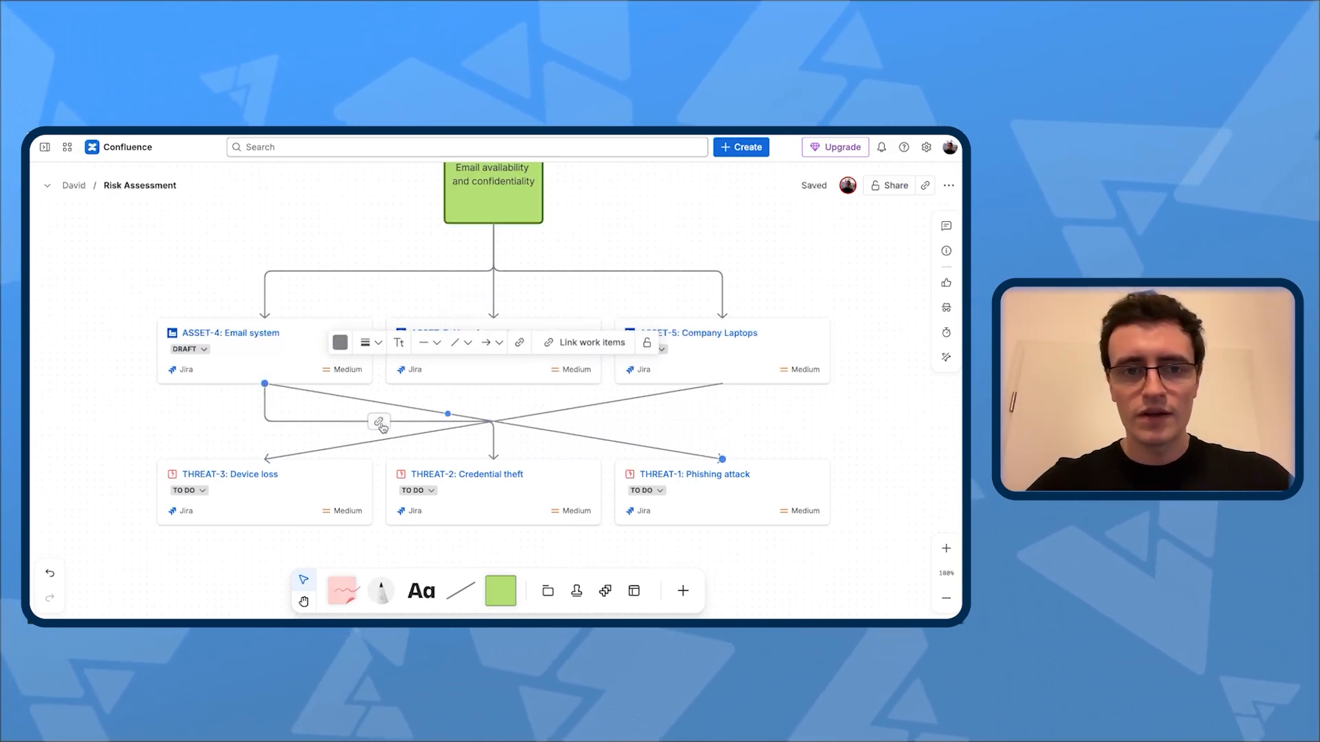
pyautogui.click(337, 422)
pyautogui.click(358, 343)
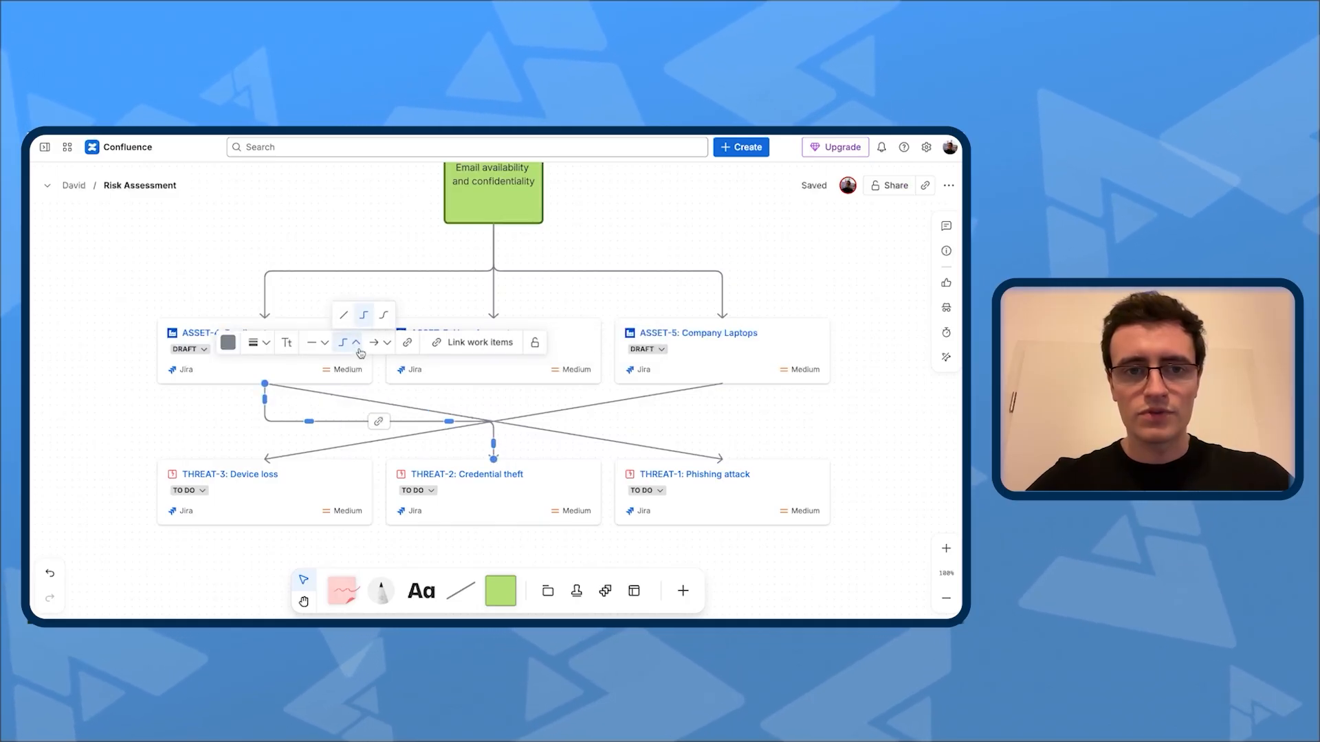
pyautogui.click(349, 312)
pyautogui.click(837, 442)
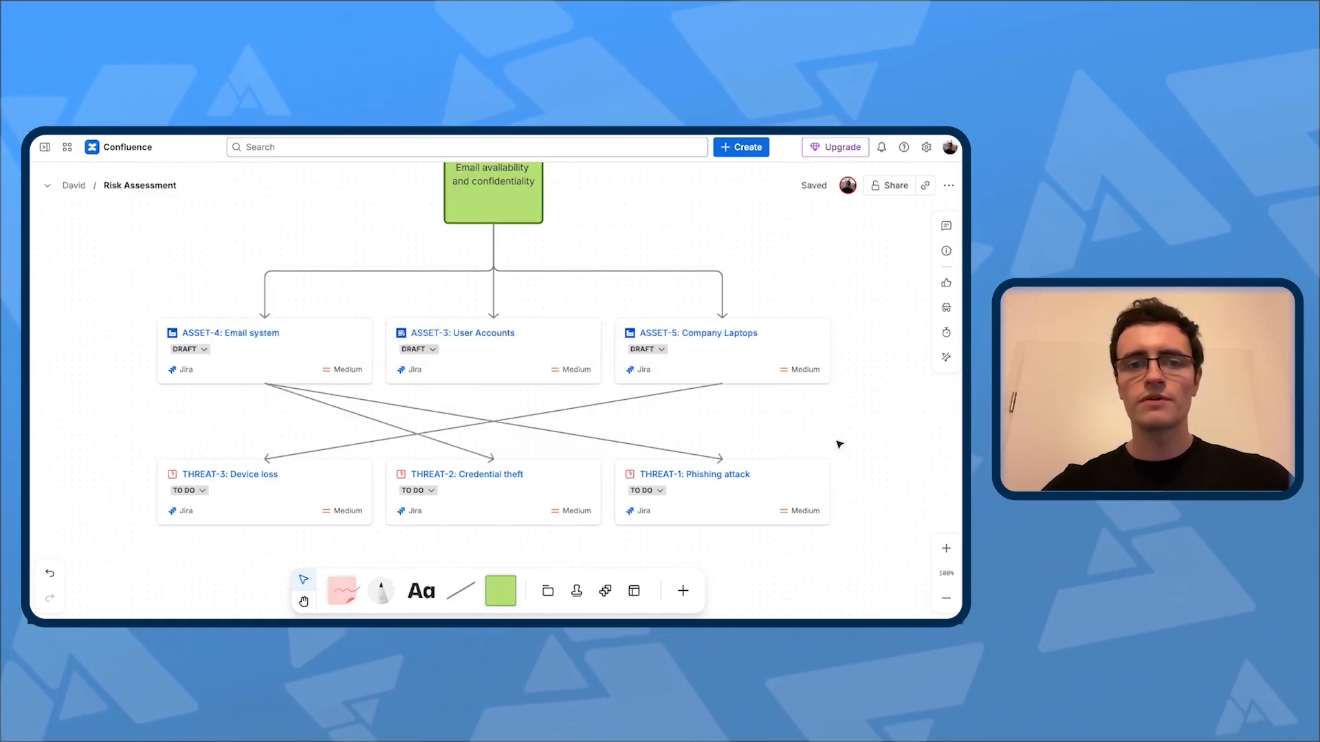
# Step: Connect the User Accounts card to the Credential theft and Phishing attack cards with straight arrows
pyautogui.click(549, 363)
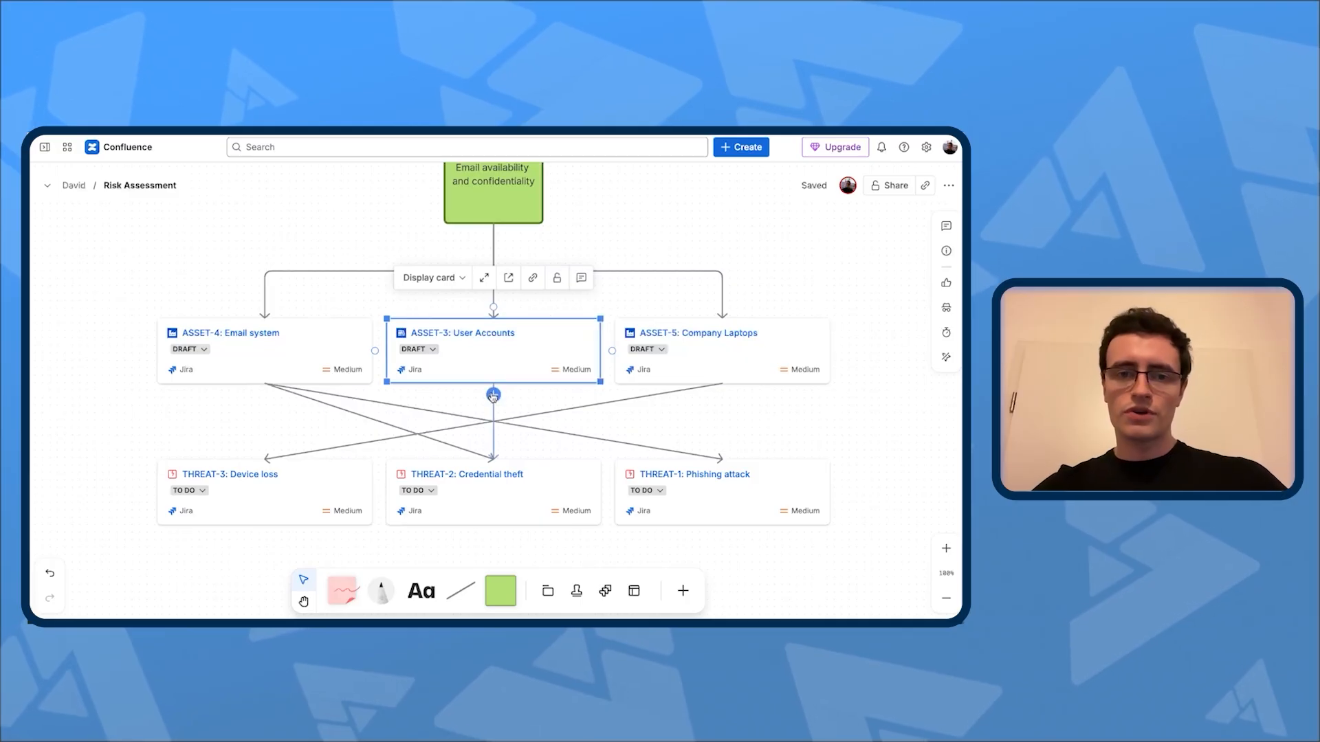
pyautogui.moveTo(495, 394); pyautogui.dragTo(494, 467)
pyautogui.click(777, 432)
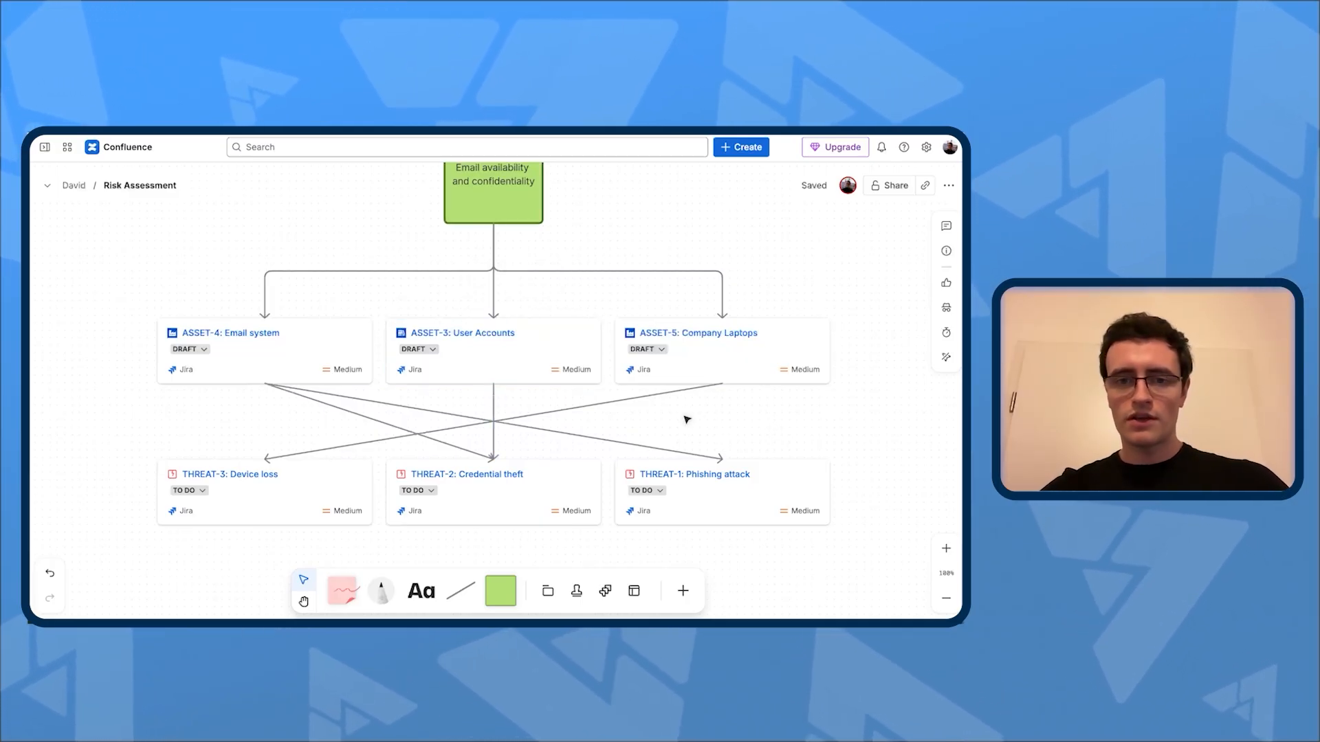
pyautogui.click(495, 373)
pyautogui.moveTo(494, 394); pyautogui.dragTo(725, 461)
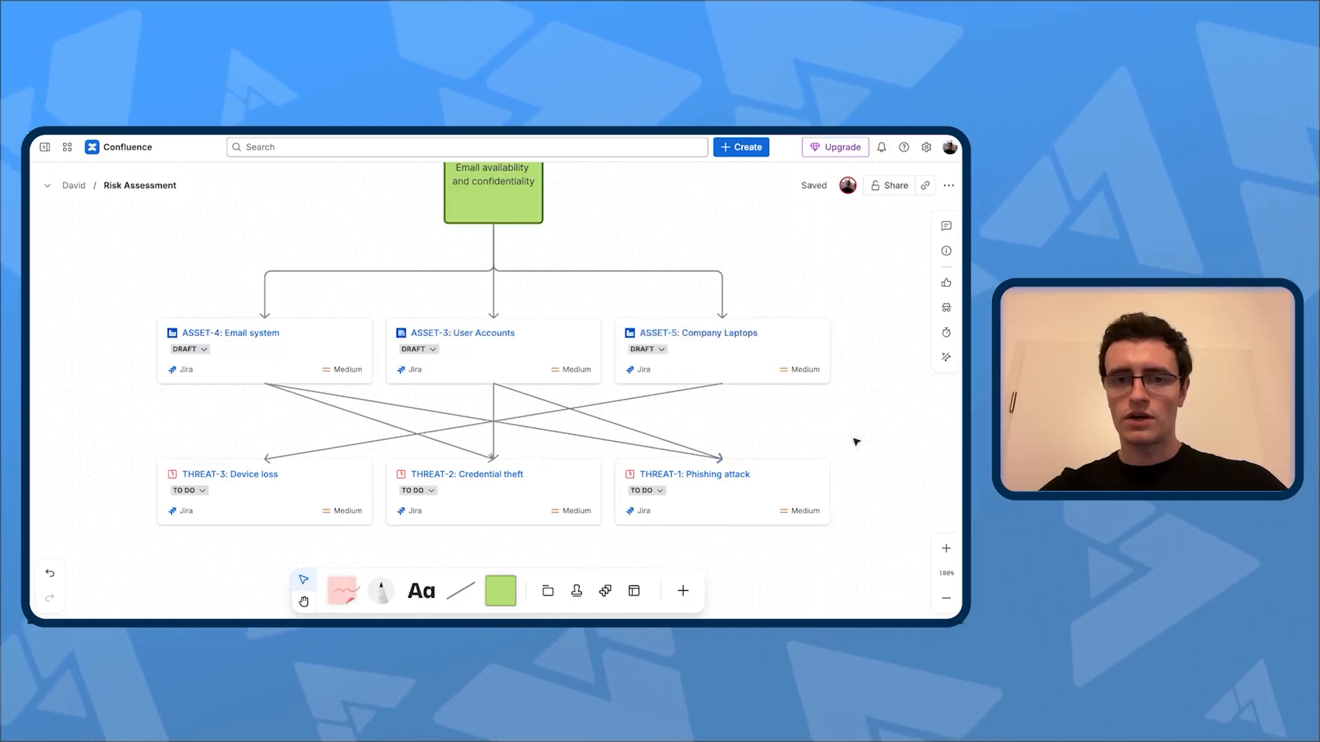
# Step: Add a green square below the Device loss card with the text "Attacker sends phishing email"
pyautogui.scroll(-3, 858, 441)
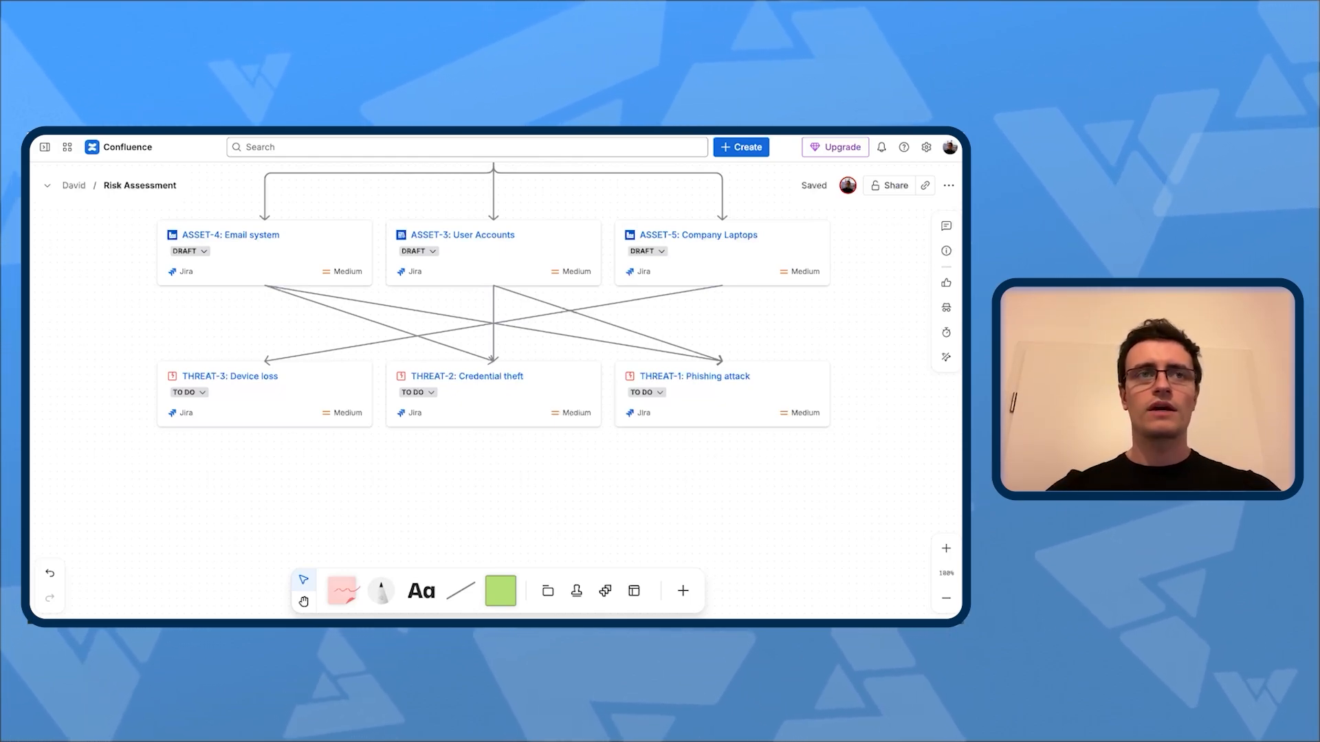
pyautogui.click(500, 591)
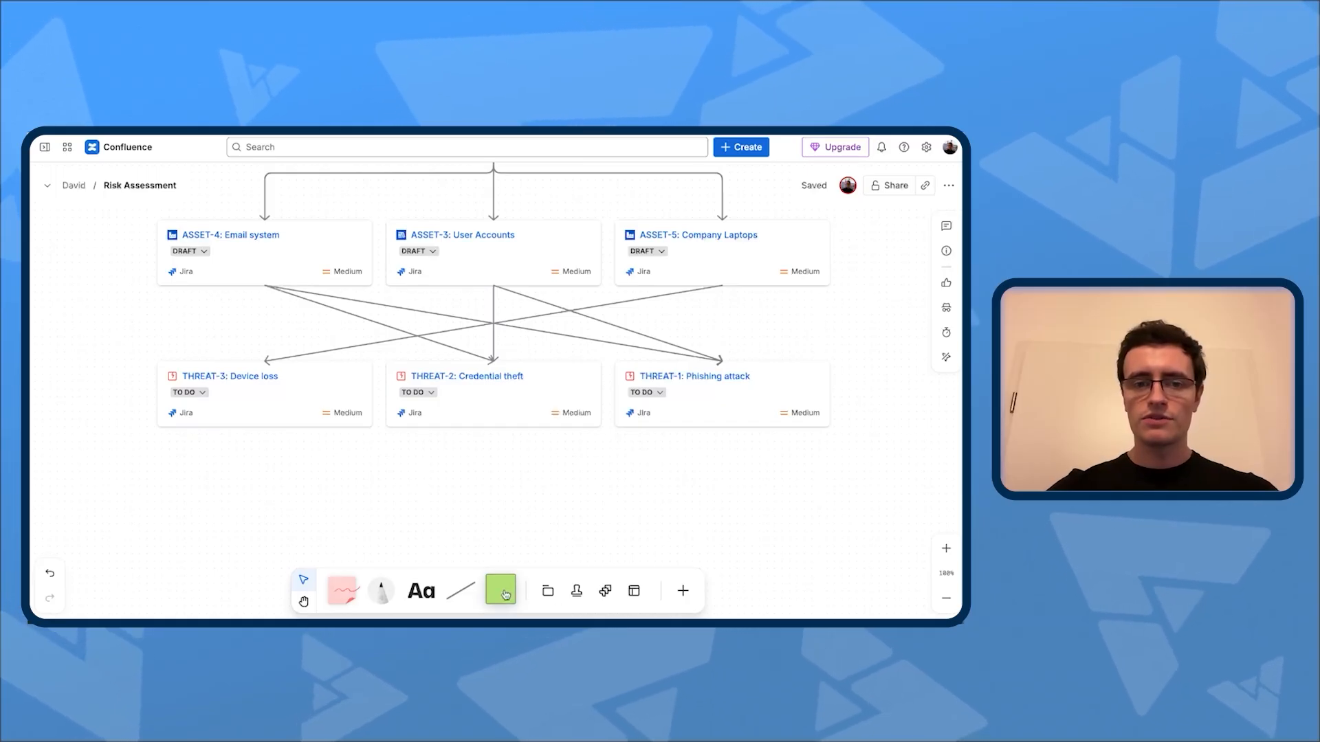
pyautogui.click(273, 499)
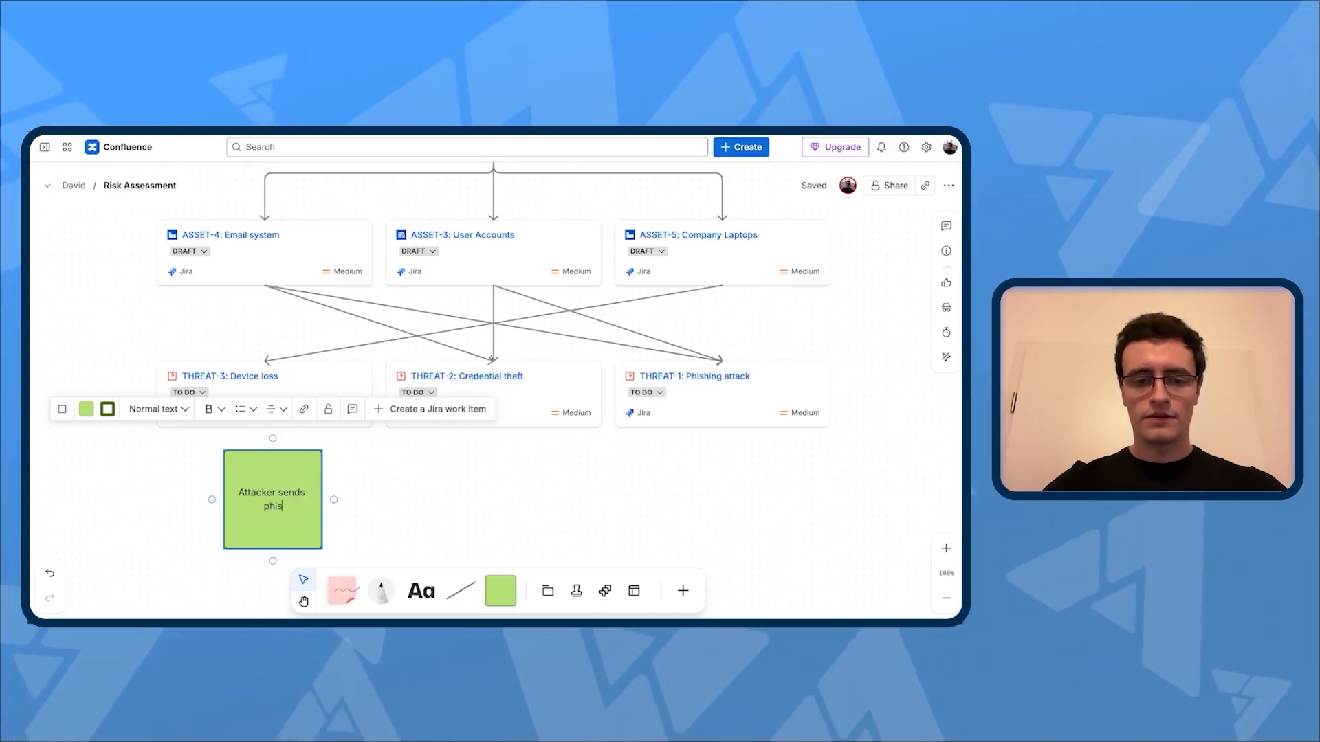
pyautogui.write('Attacker sends phishing email')
pyautogui.click(399, 520)
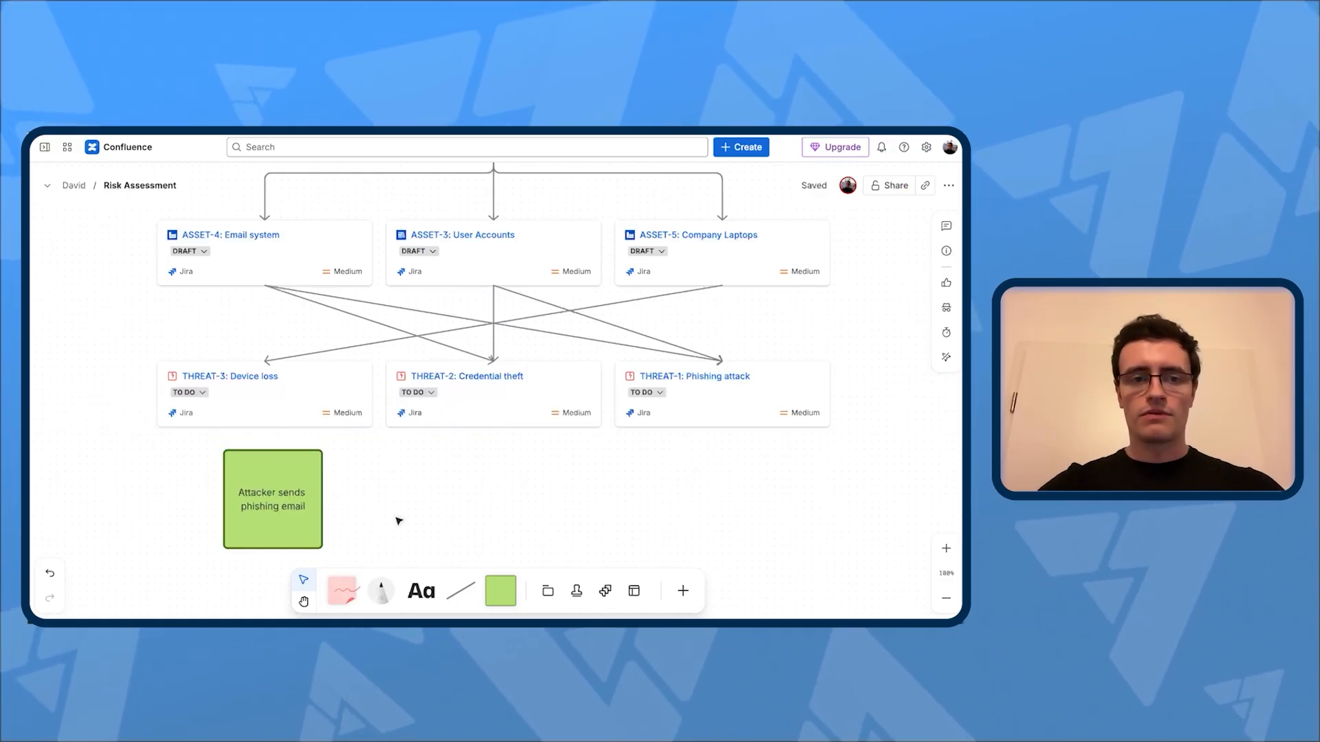
# Step: Add a green square below the Credential theft card with the text "Reuse and brut-force of passwords"
pyautogui.click(500, 597)
pyautogui.click(490, 499)
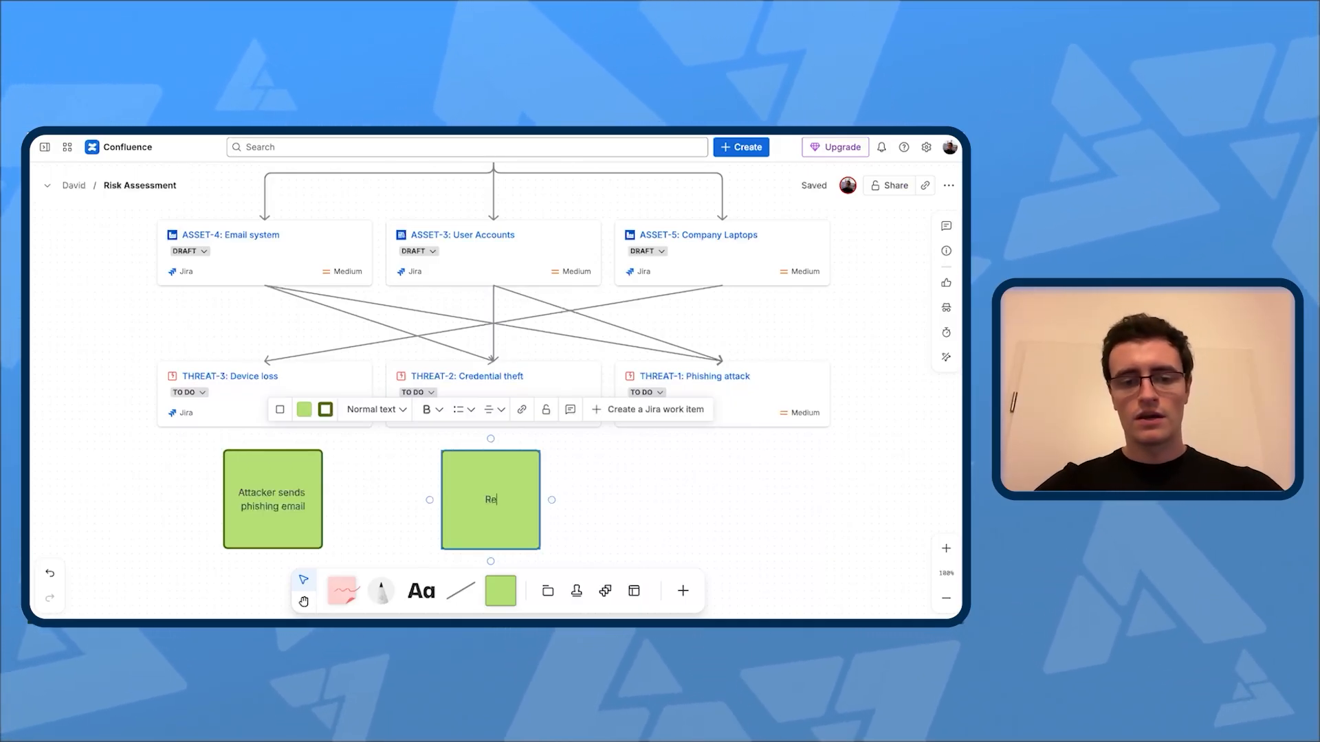
pyautogui.write('Reuse and brut')
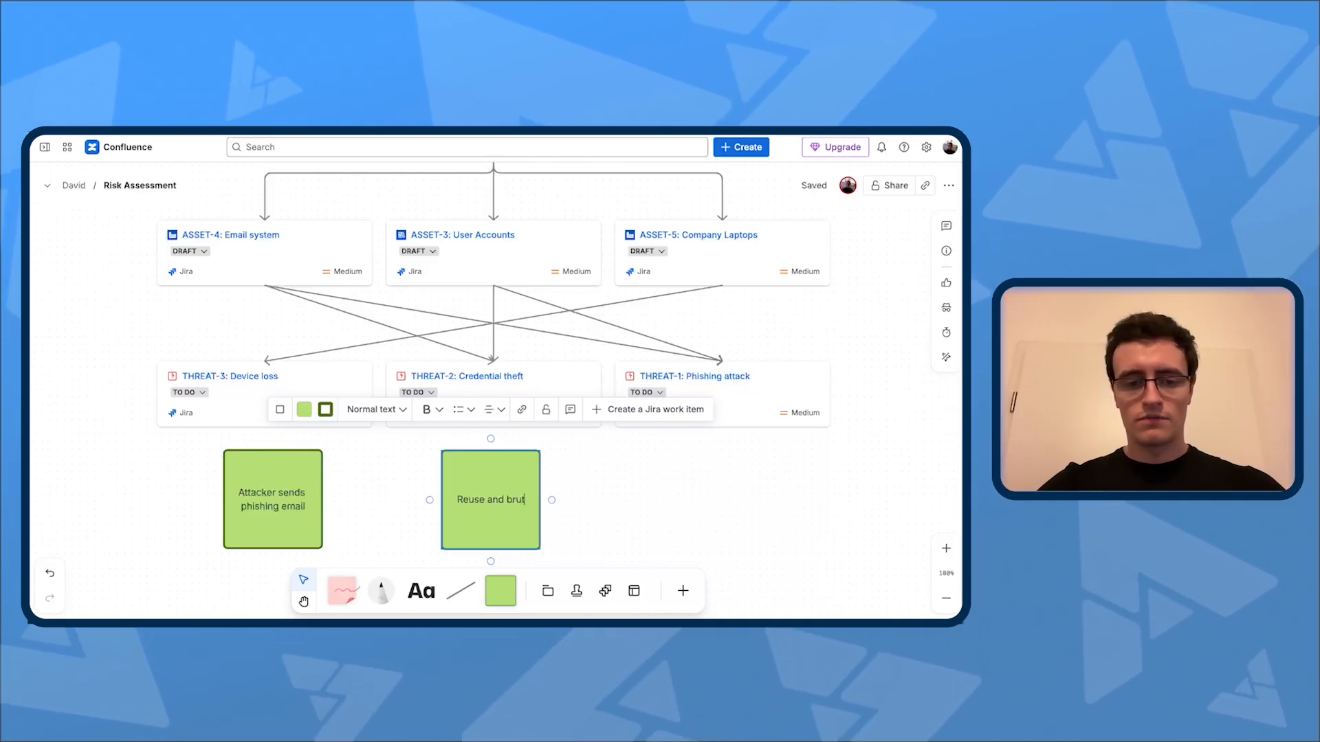
pyautogui.write('-force of pass')
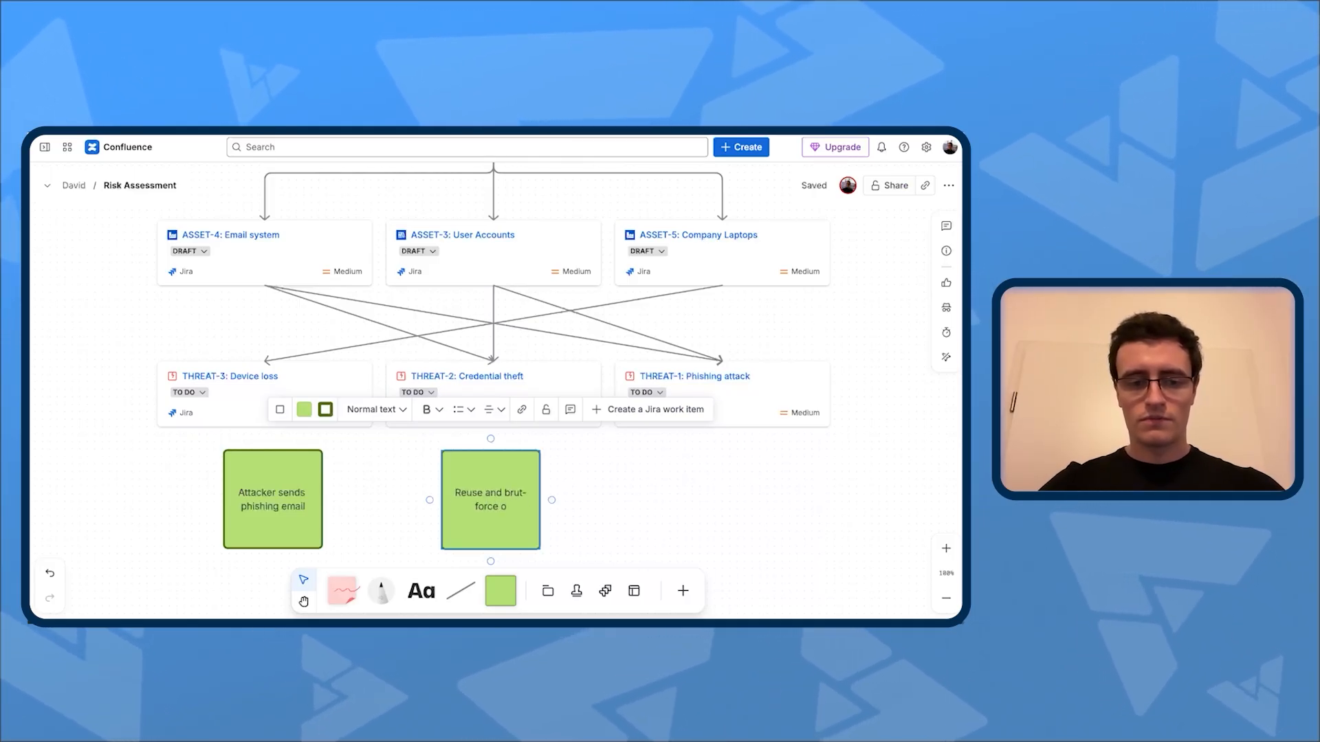
pyautogui.write('ds')
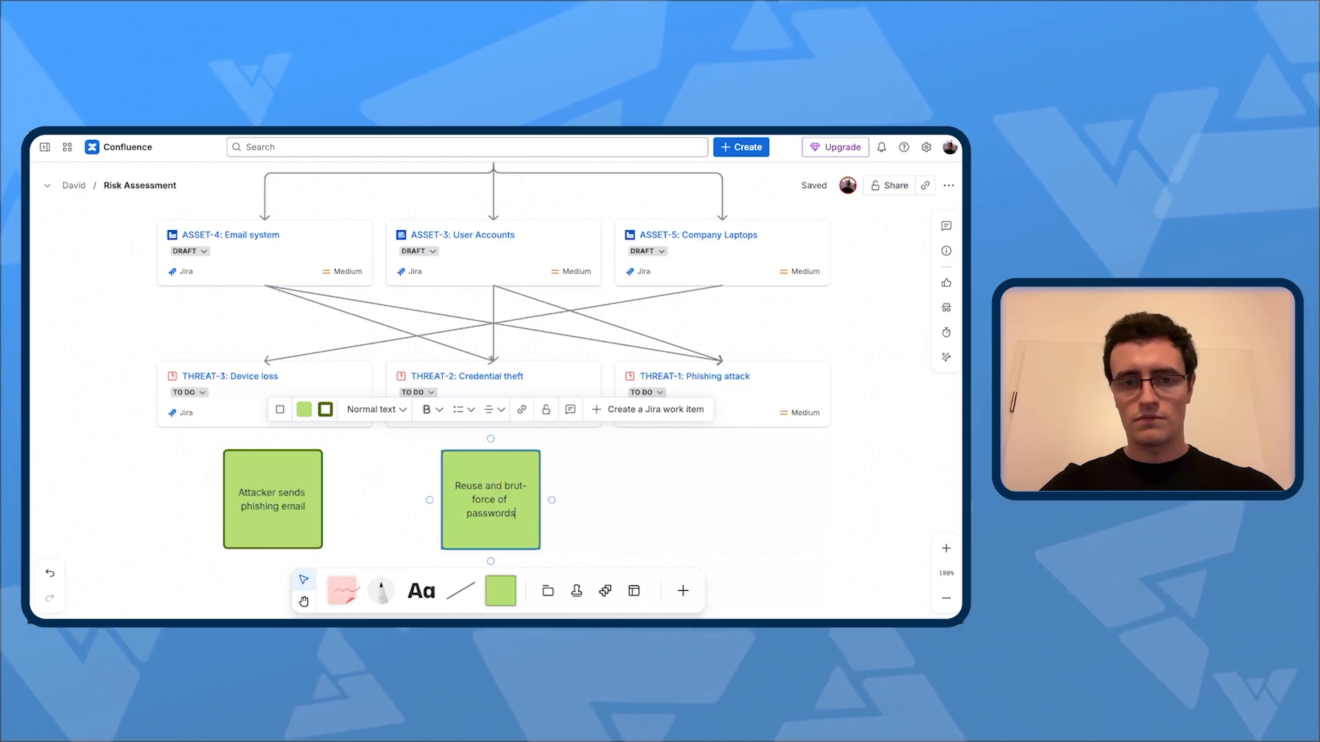
pyautogui.click(696, 485)
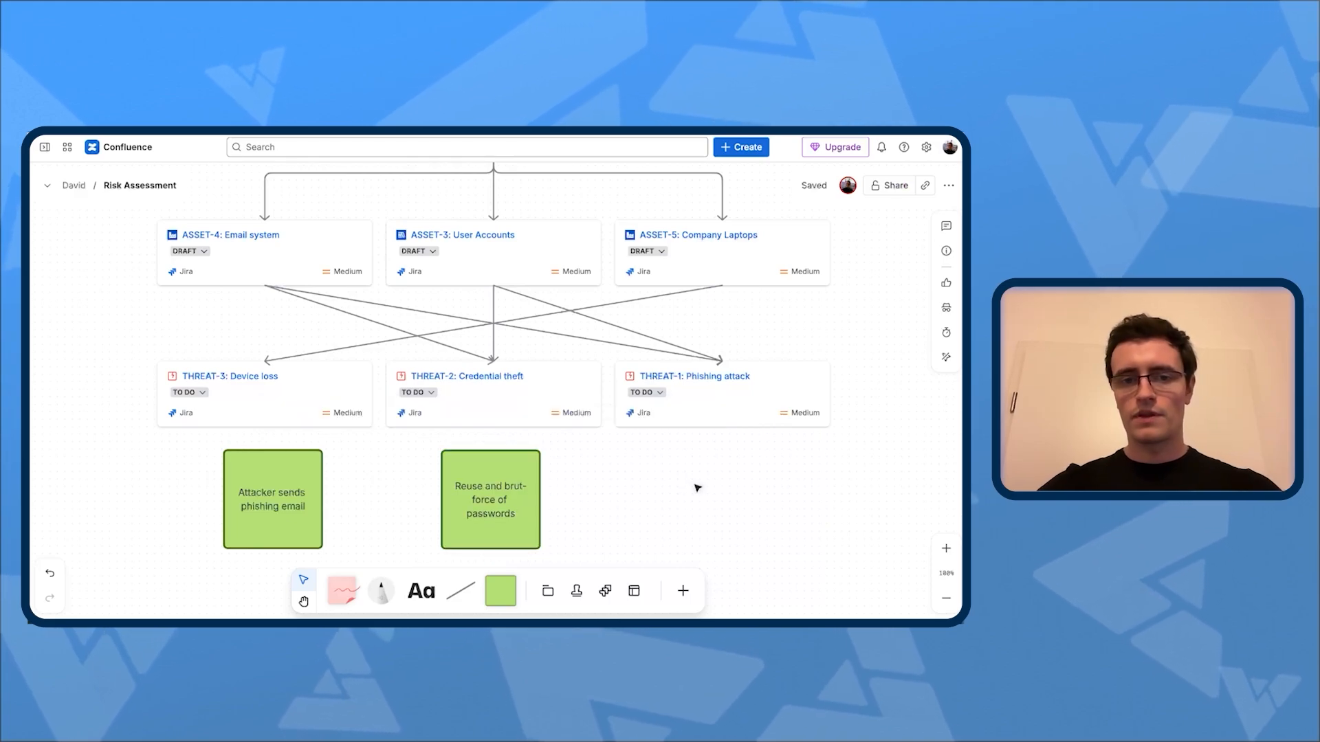
# Step: Place a blank green square below the Phishing attack card and correct "brut-force" to "brute-force" in the middle square
pyautogui.click(507, 591)
pyautogui.click(689, 496)
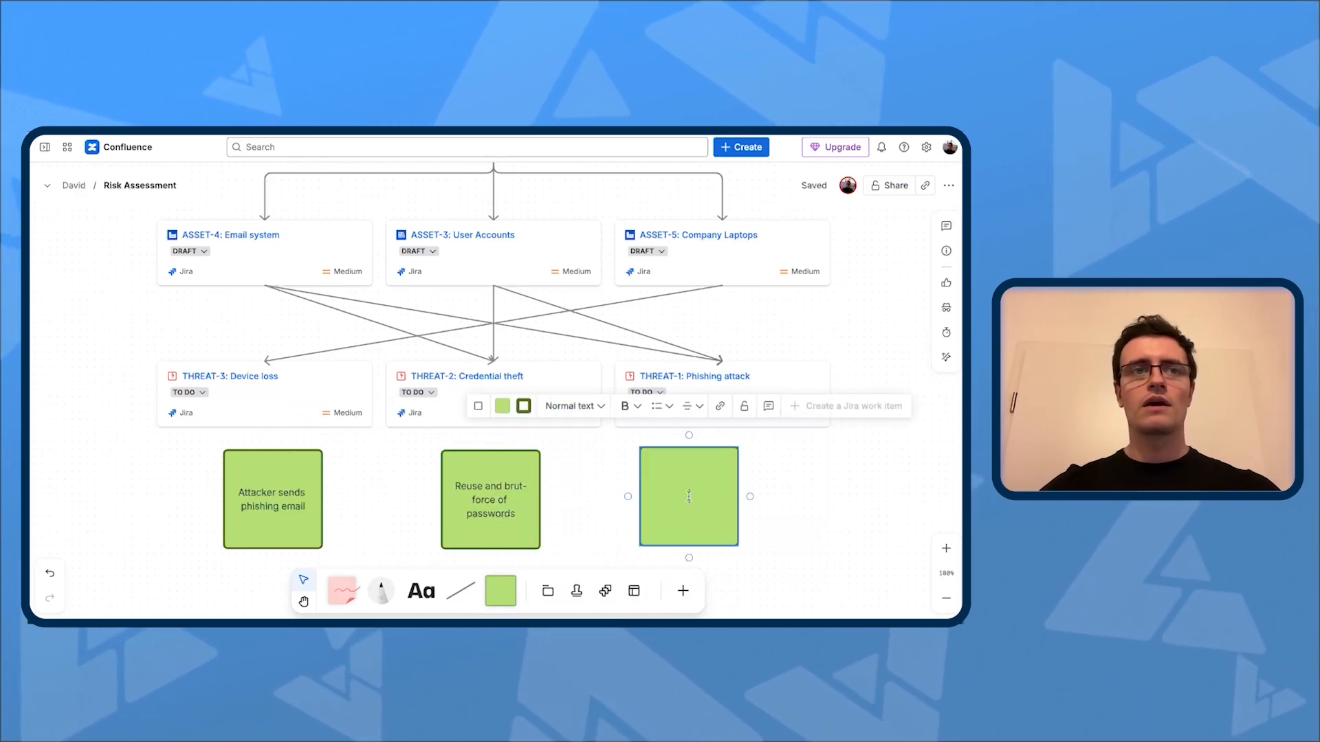
pyautogui.doubleClick(524, 490)
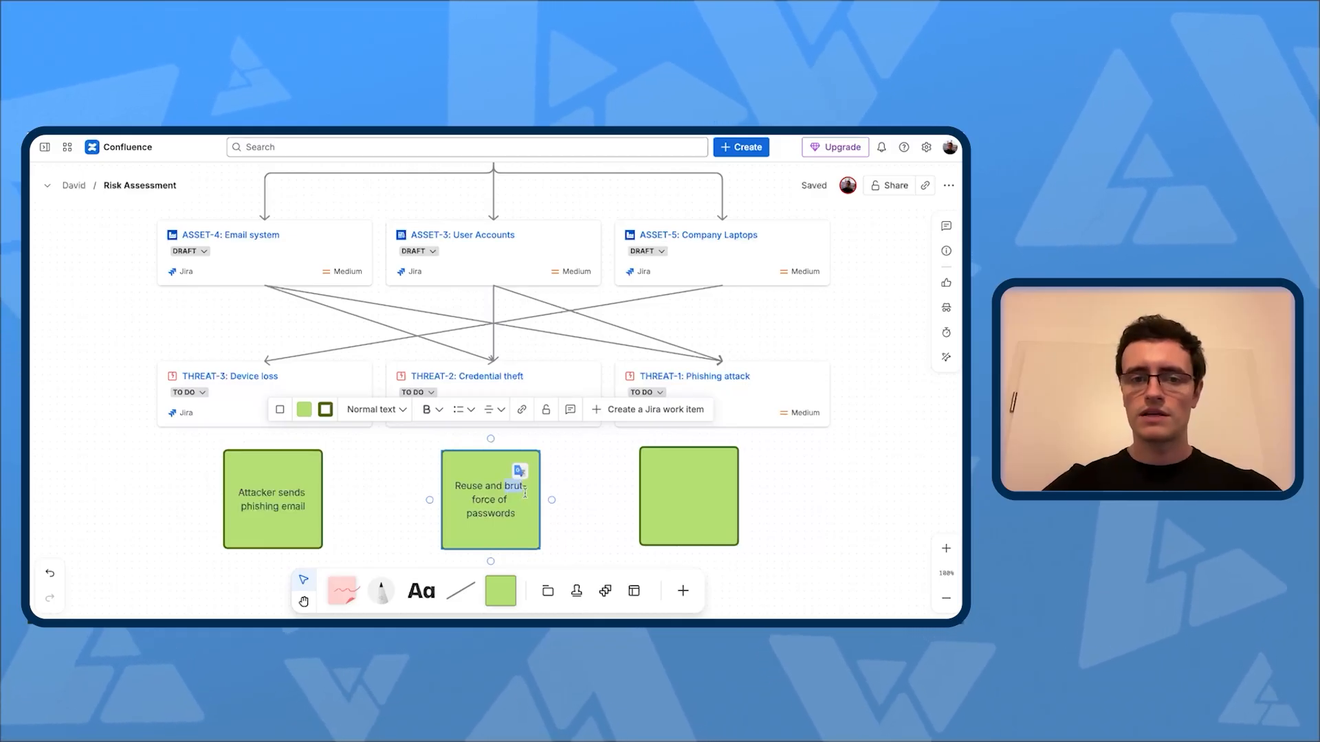
# Step: Label the blank square below the Phishing attack card "Loss of encryptoed device"
pyautogui.click(671, 492)
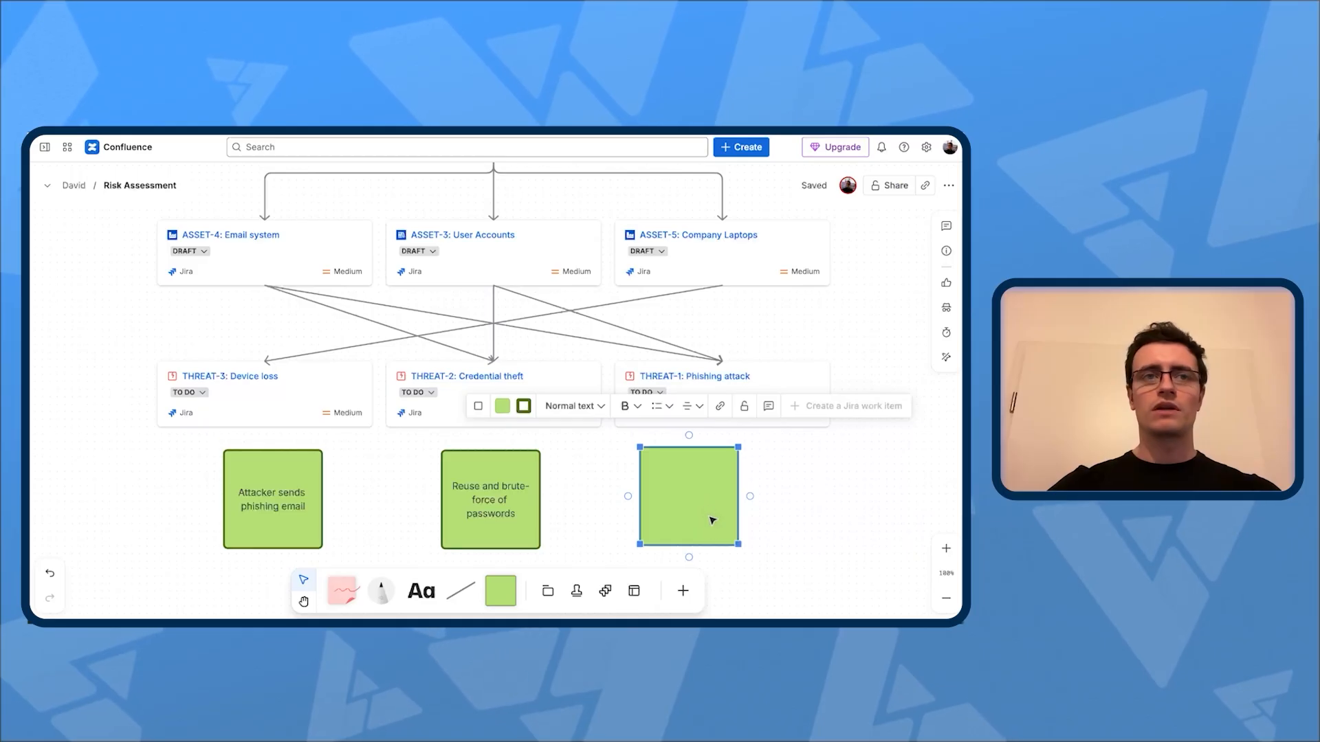
pyautogui.click(697, 501)
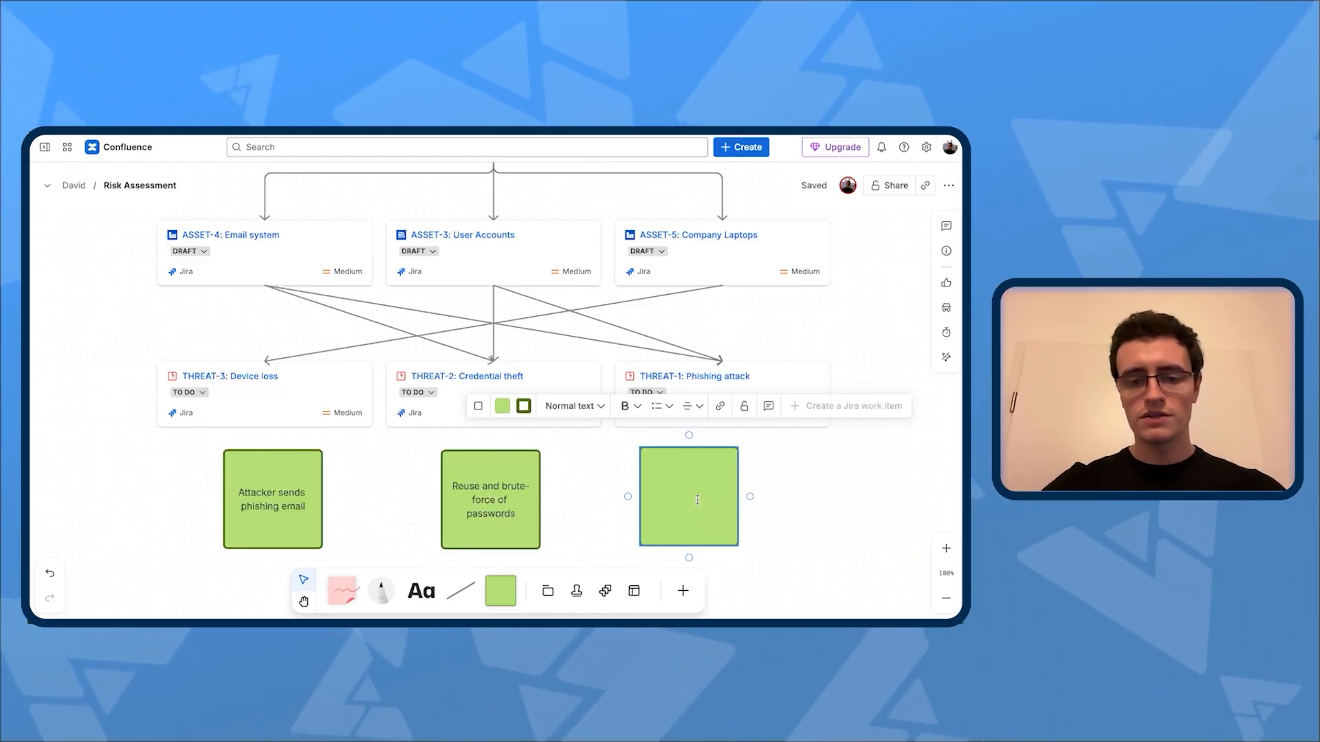
pyautogui.write('Loss of enc')
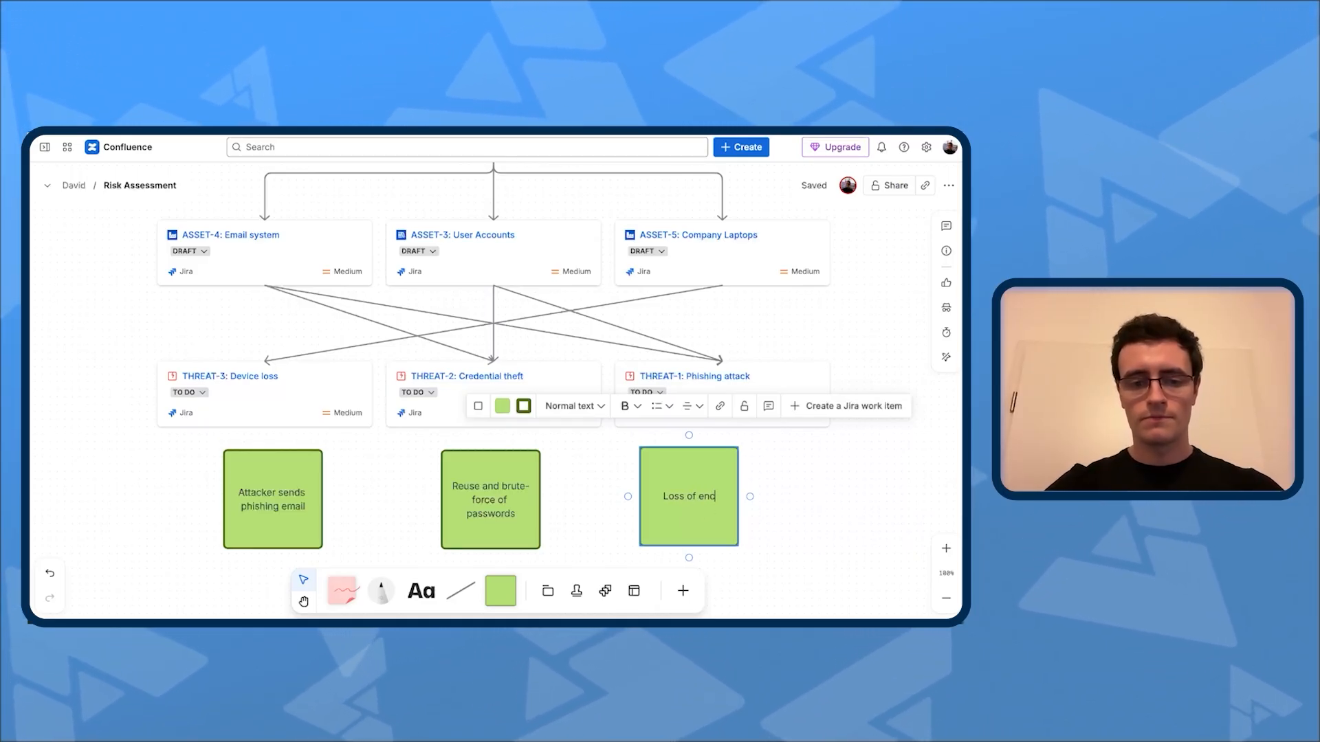
pyautogui.write('ryptoed de')
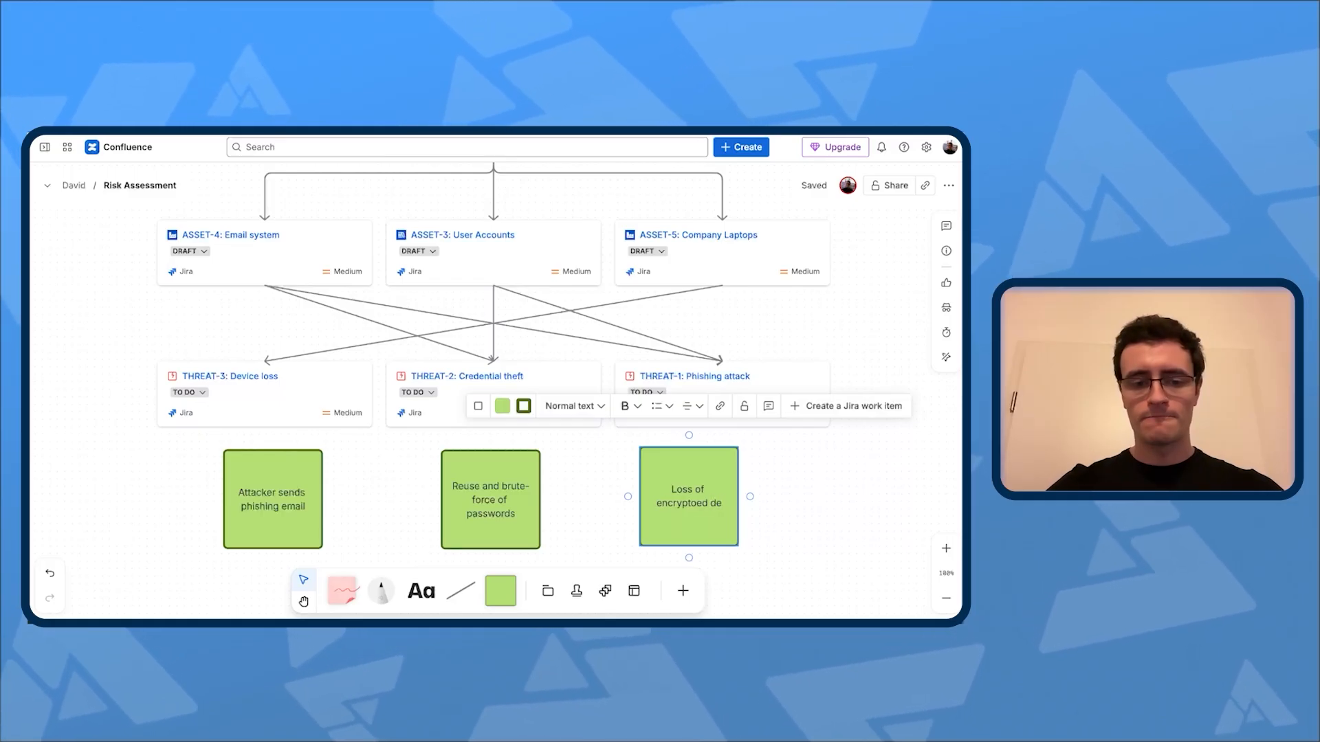
pyautogui.write('vice')
pyautogui.click(865, 500)
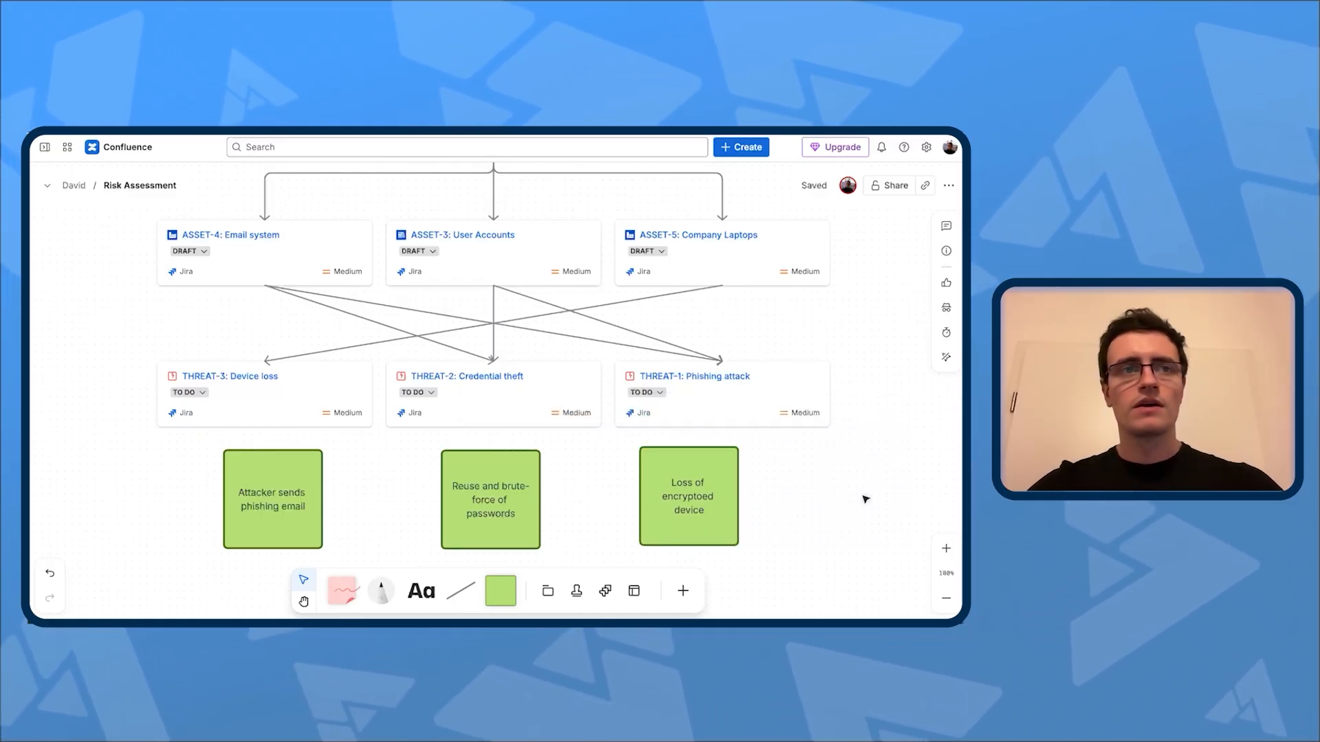
# Step: Swap the two outer squares so the encrypted device one sits under Device loss and the phishing email one under Phishing attack
pyautogui.moveTo(303, 510); pyautogui.dragTo(861, 500)
pyautogui.moveTo(730, 506); pyautogui.dragTo(295, 509)
pyautogui.moveTo(843, 510); pyautogui.dragTo(733, 529)
# Step: Change the text of the square under Device loss to "Loss of unencryptoed device"
pyautogui.click(238, 504)
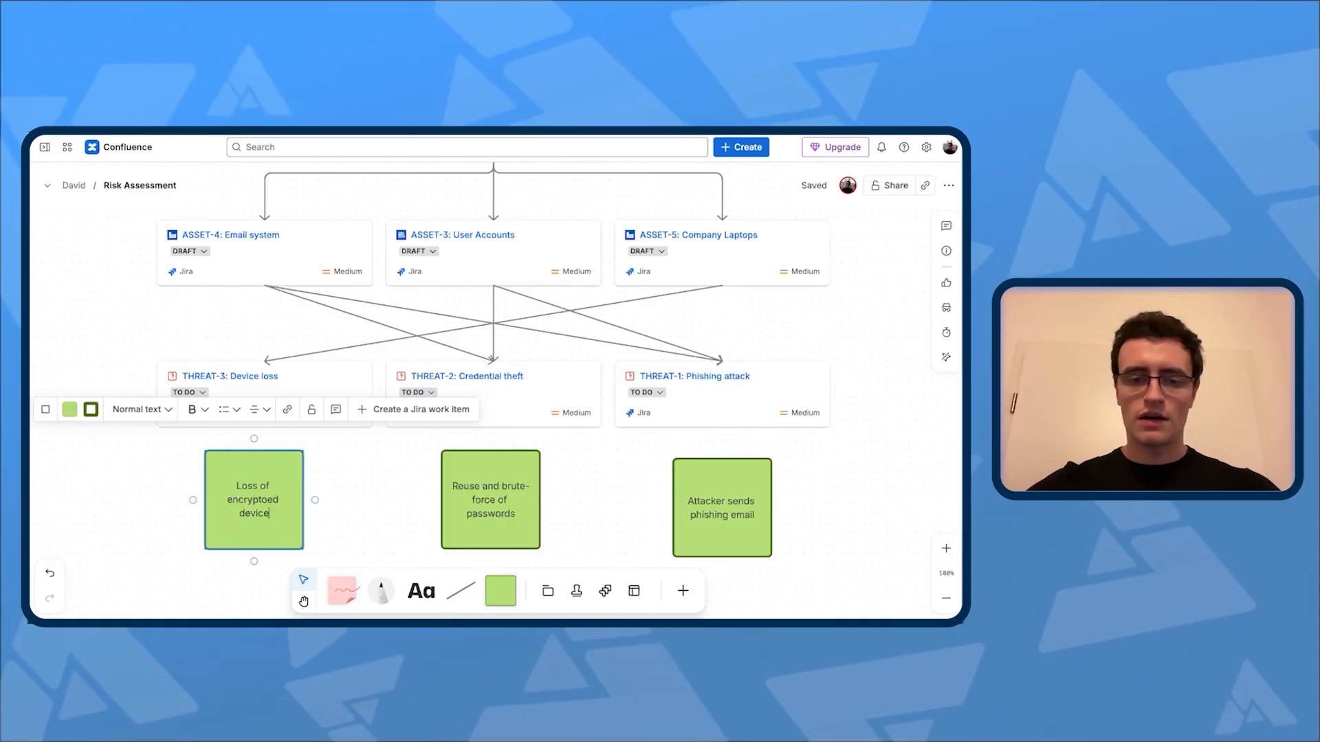
pyautogui.press('BackSpace')
pyautogui.press('BackSpace')
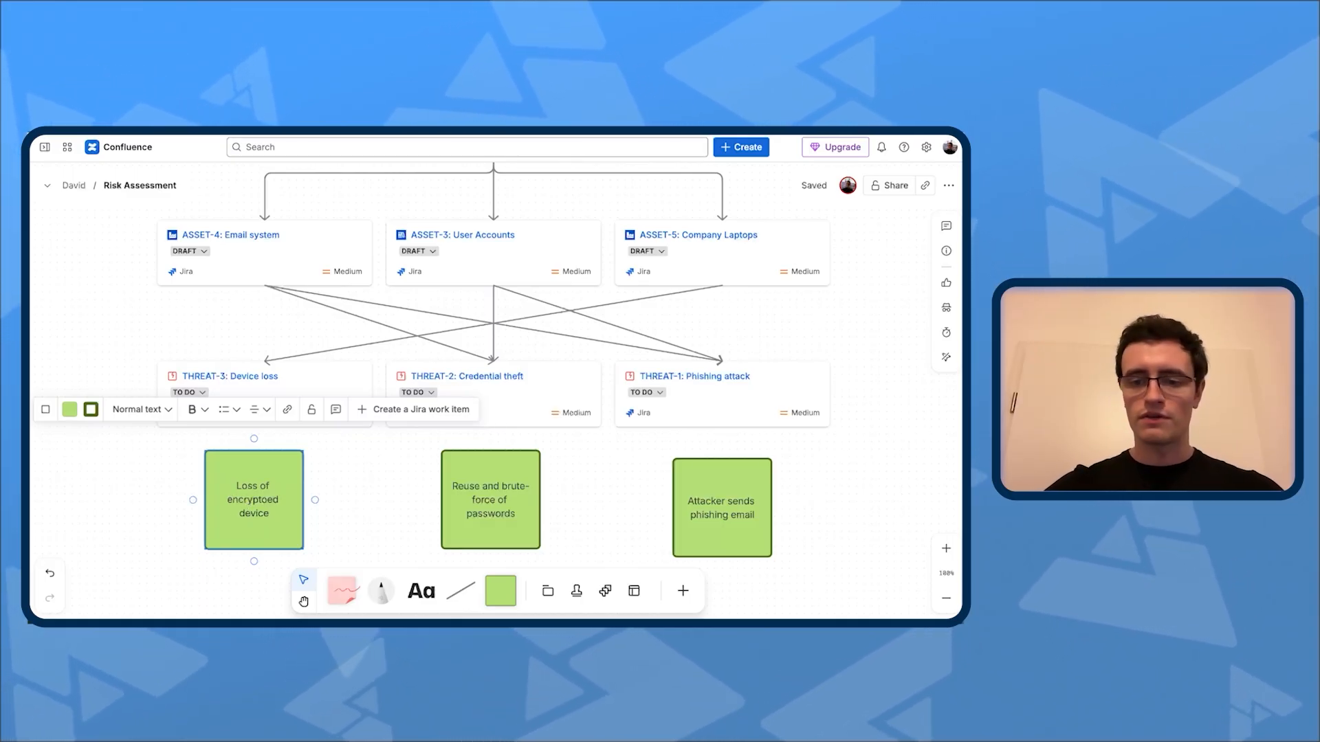
pyautogui.write('un')
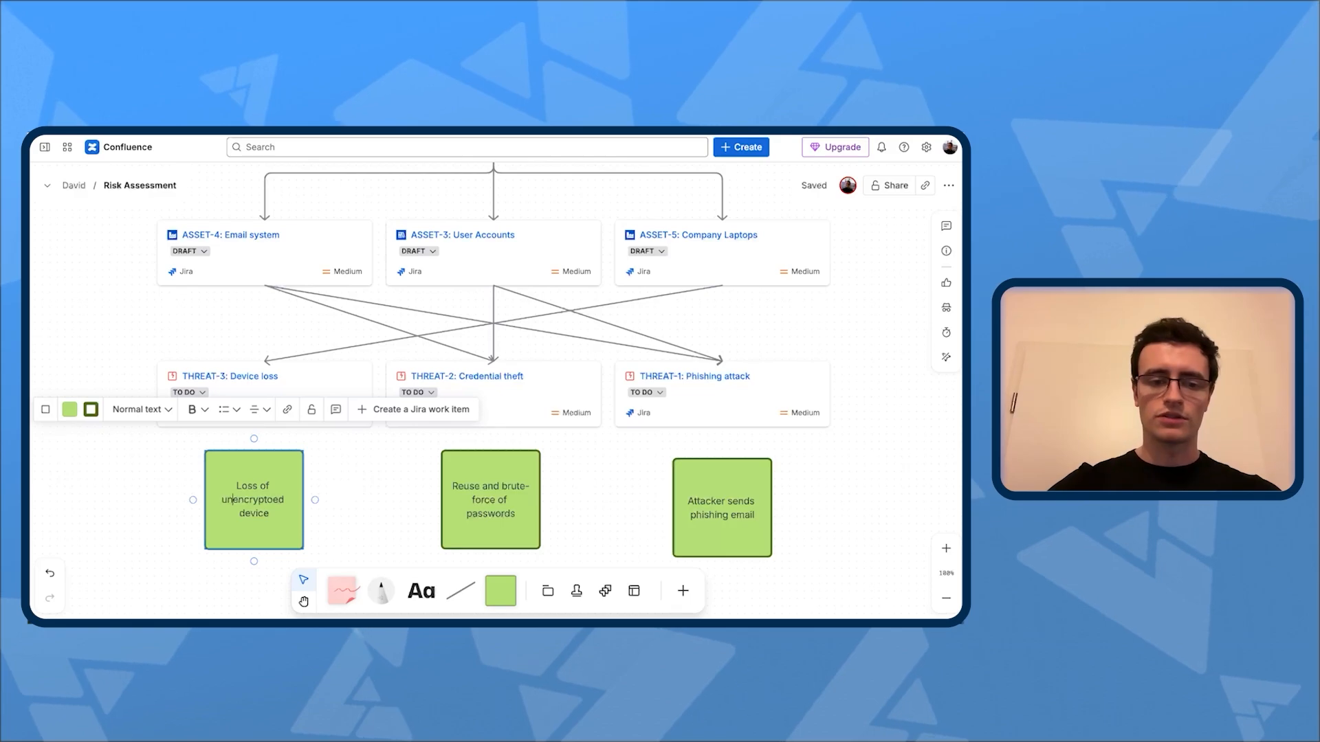
pyautogui.click(372, 479)
# Step: Connect the Device loss, Credential theft and Phishing attack cards each to the green square beneath them with an arrow
pyautogui.click(264, 423)
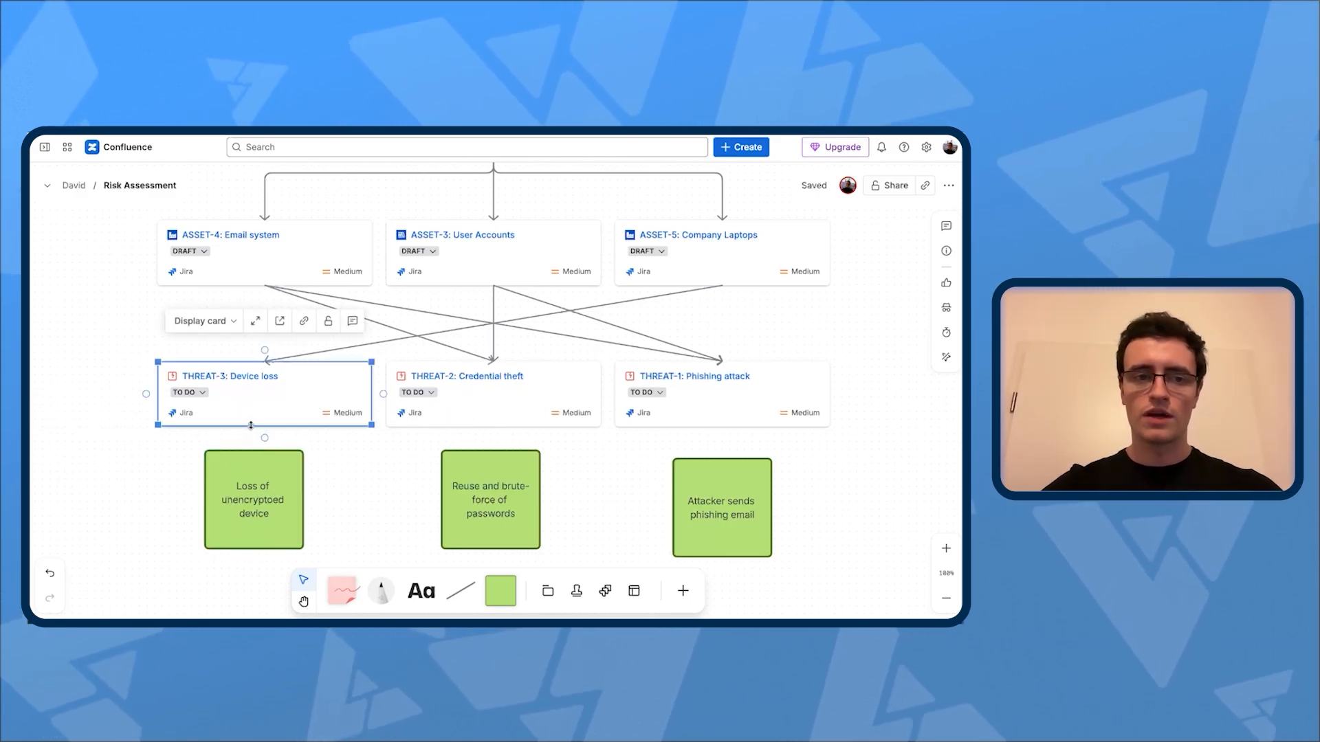
pyautogui.moveTo(265, 428); pyautogui.dragTo(256, 448)
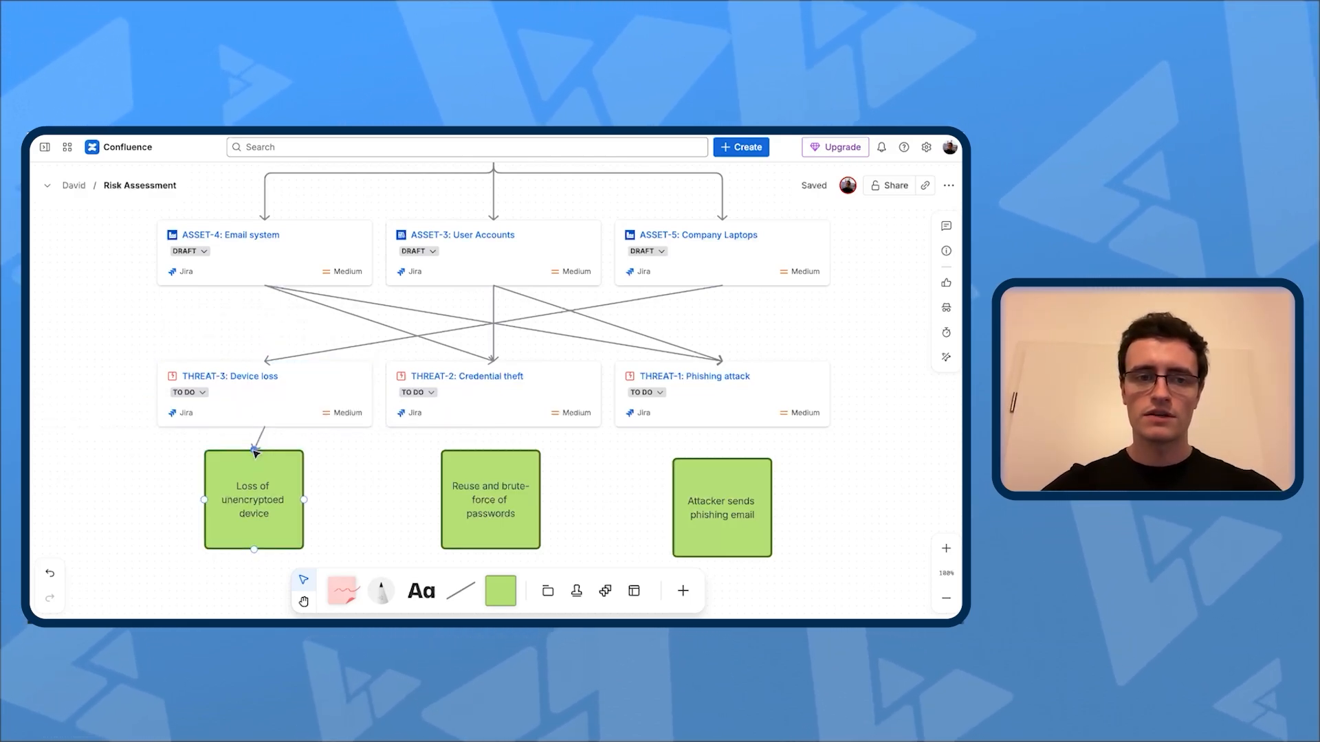
pyautogui.click(502, 421)
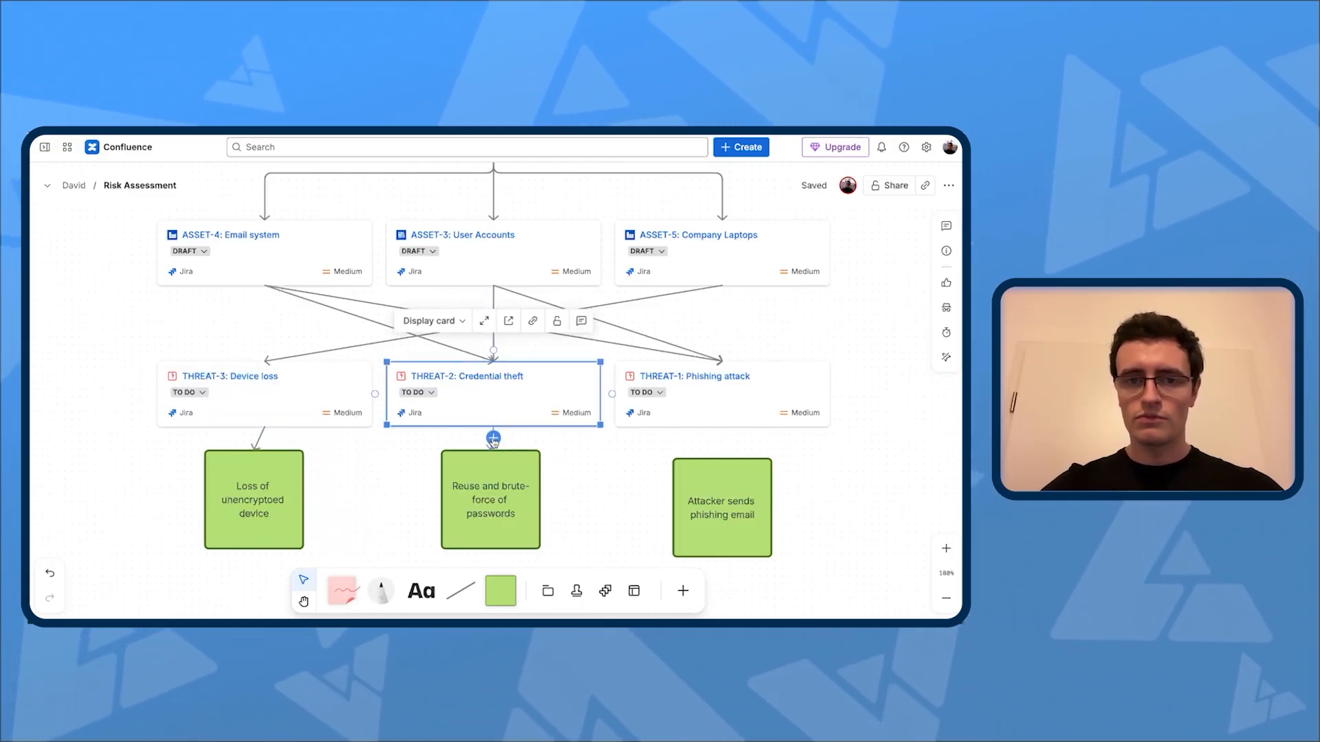
pyautogui.moveTo(493, 439); pyautogui.dragTo(492, 455)
pyautogui.click(701, 417)
pyautogui.moveTo(722, 429); pyautogui.dragTo(723, 459)
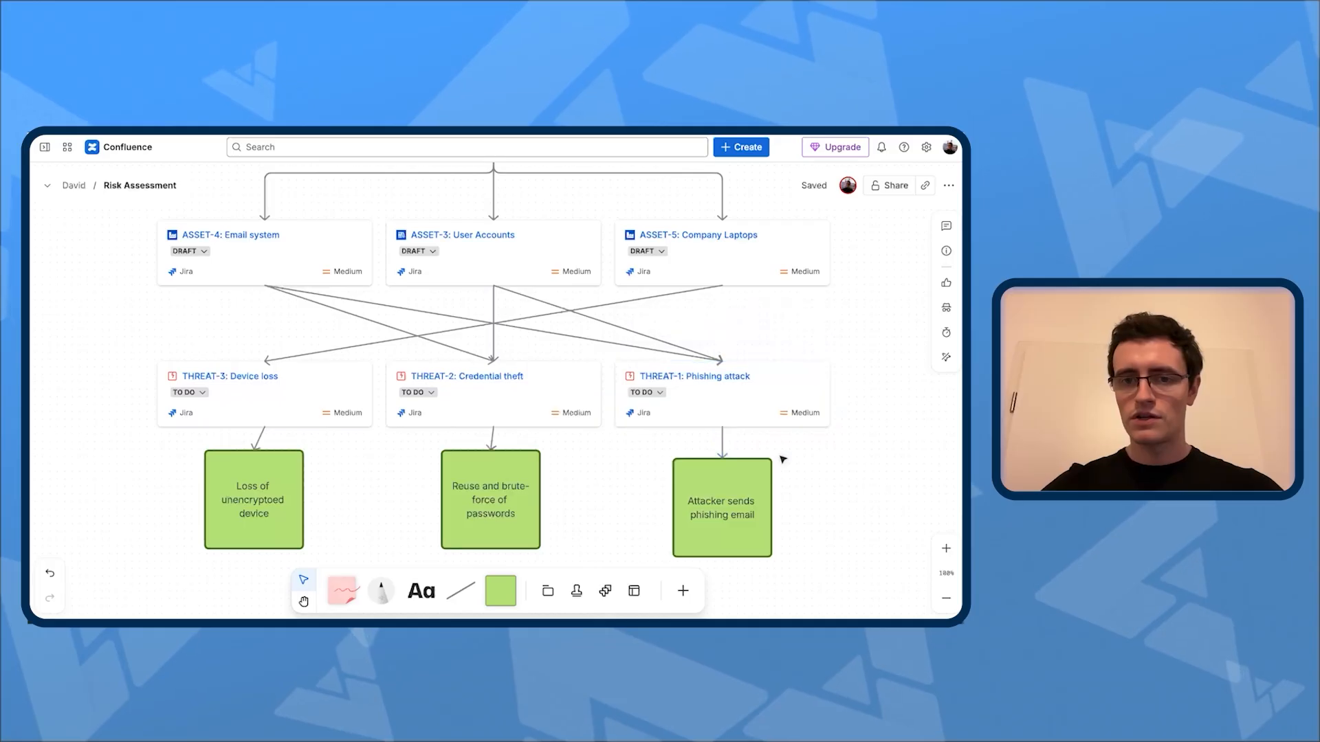
# Step: Align the three green scenario squares in one row, each centred under its threat card
pyautogui.moveTo(500, 513); pyautogui.dragTo(502, 532)
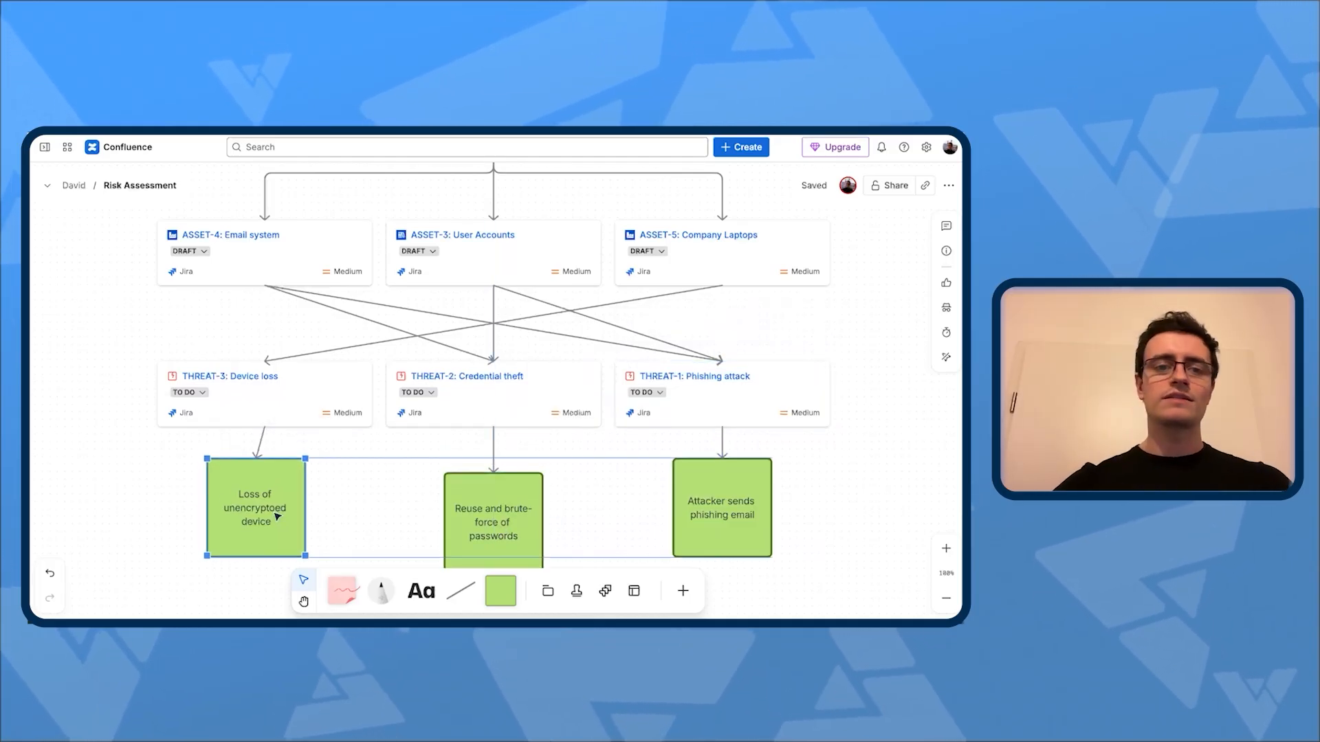
pyautogui.moveTo(273, 507); pyautogui.dragTo(284, 529)
pyautogui.moveTo(730, 483); pyautogui.dragTo(730, 497)
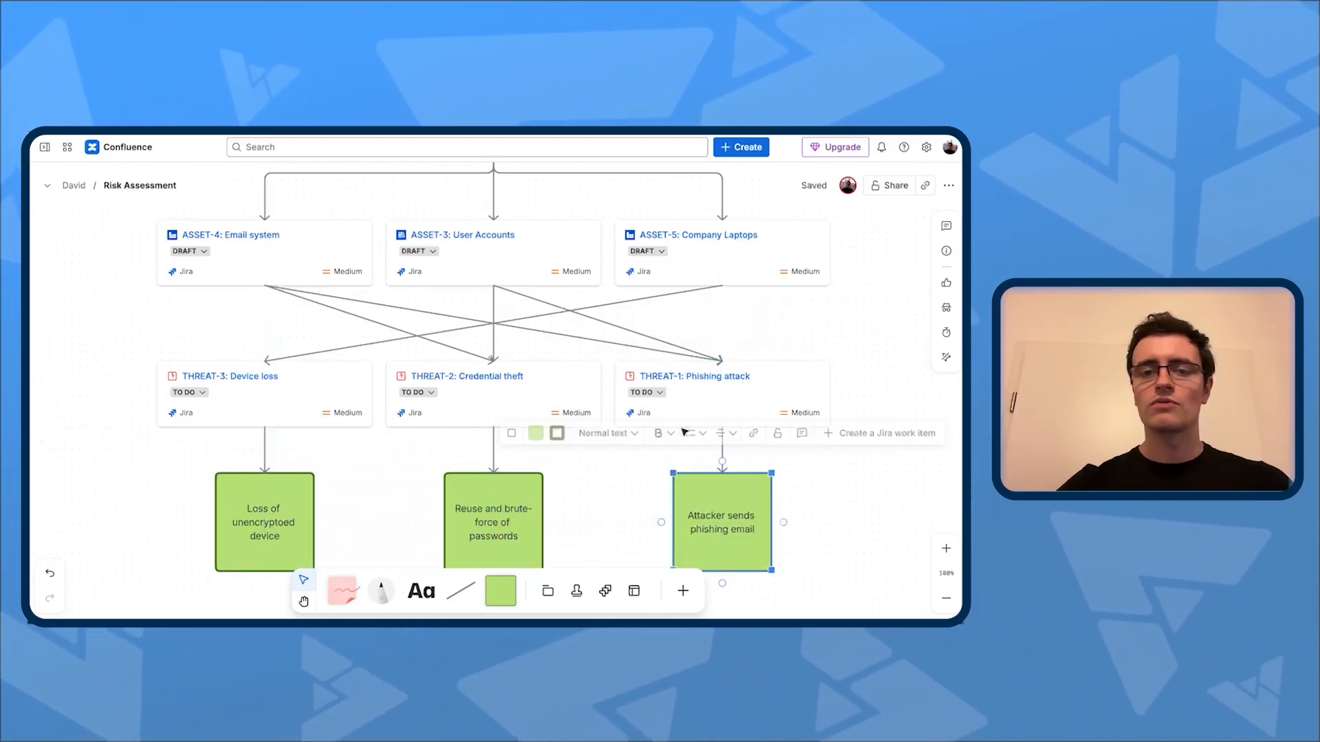
# Step: Connect the Credential theft card to the "Attacker sends phishing email" square with an arrow
pyautogui.scroll(-1, 630, 373)
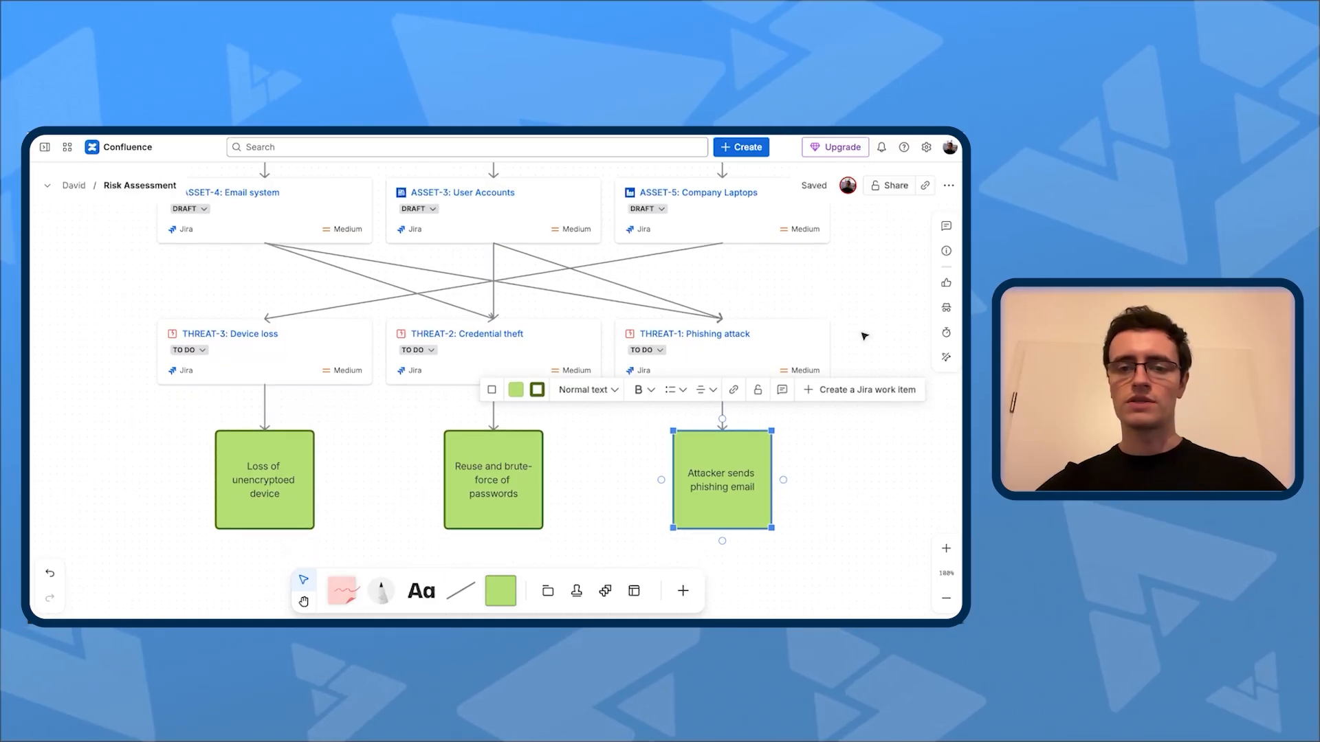
pyautogui.click(629, 490)
pyautogui.click(516, 365)
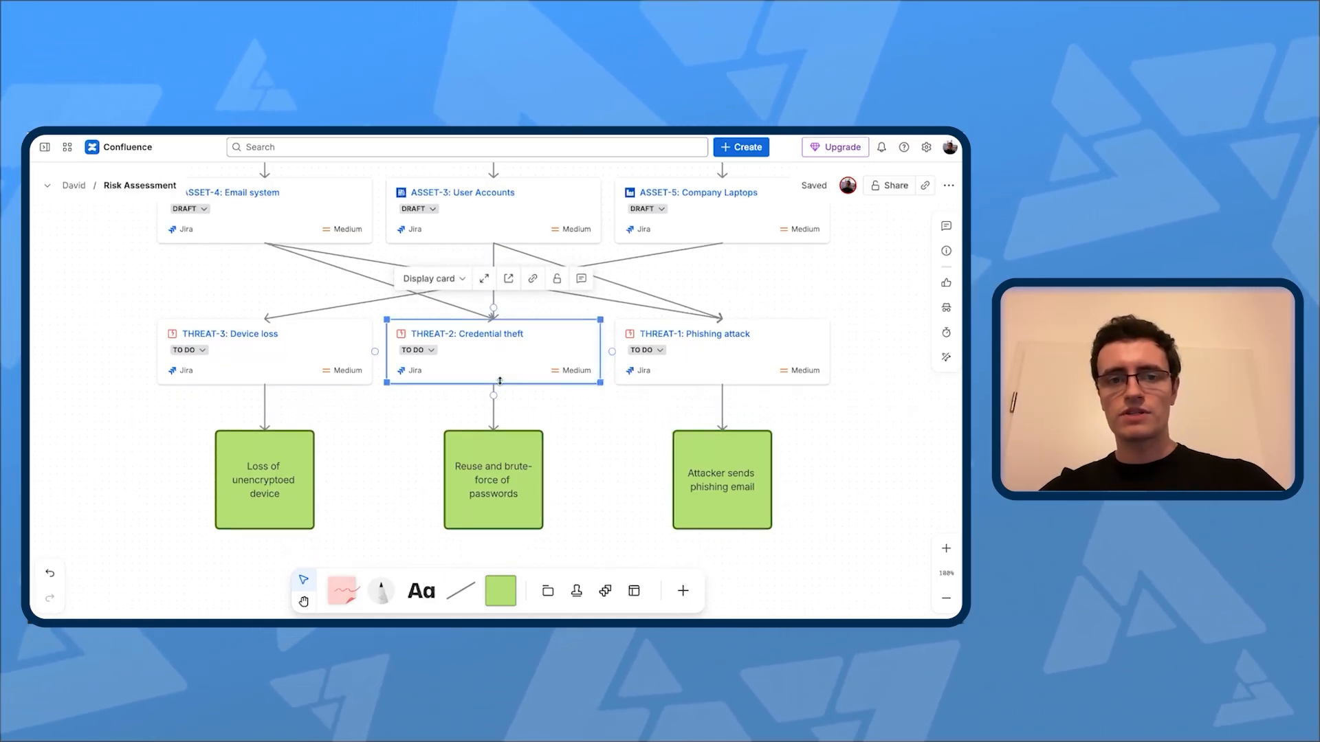
pyautogui.moveTo(493, 396); pyautogui.dragTo(614, 408)
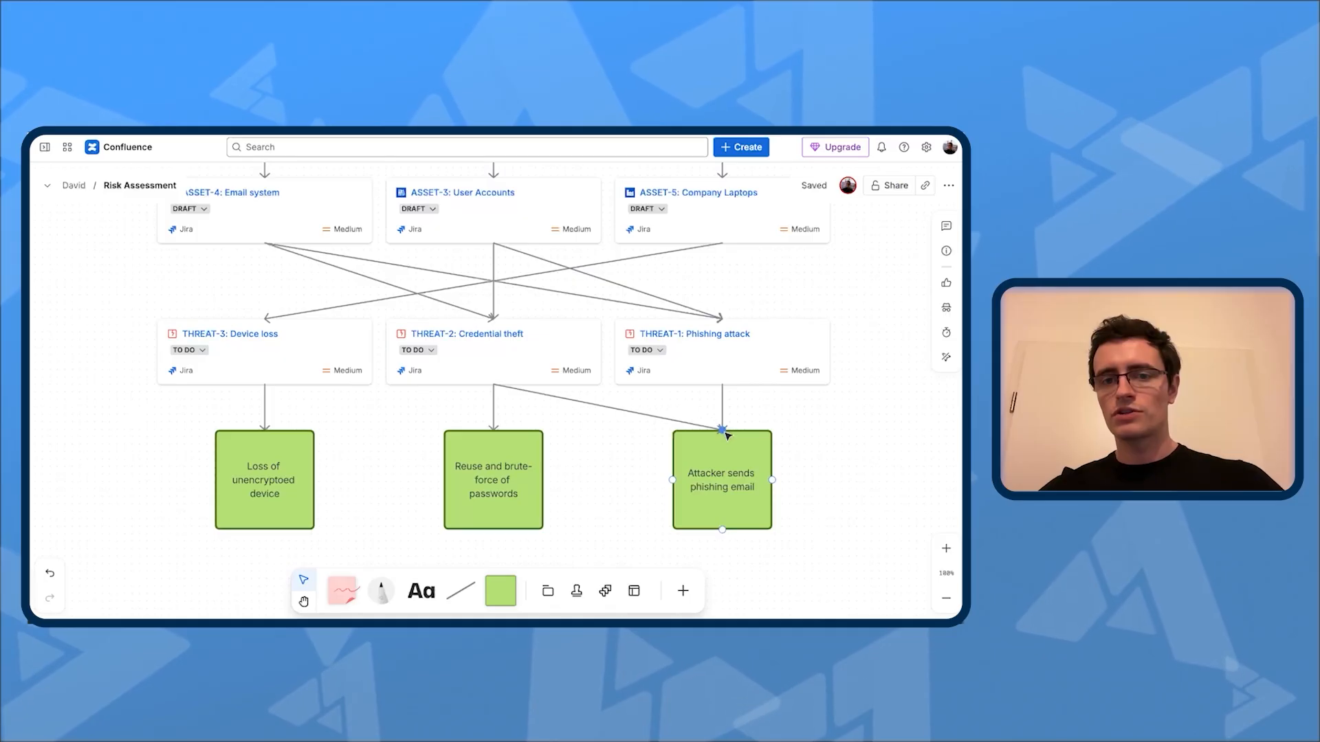
pyautogui.moveTo(727, 435); pyautogui.dragTo(727, 445)
pyautogui.click(824, 475)
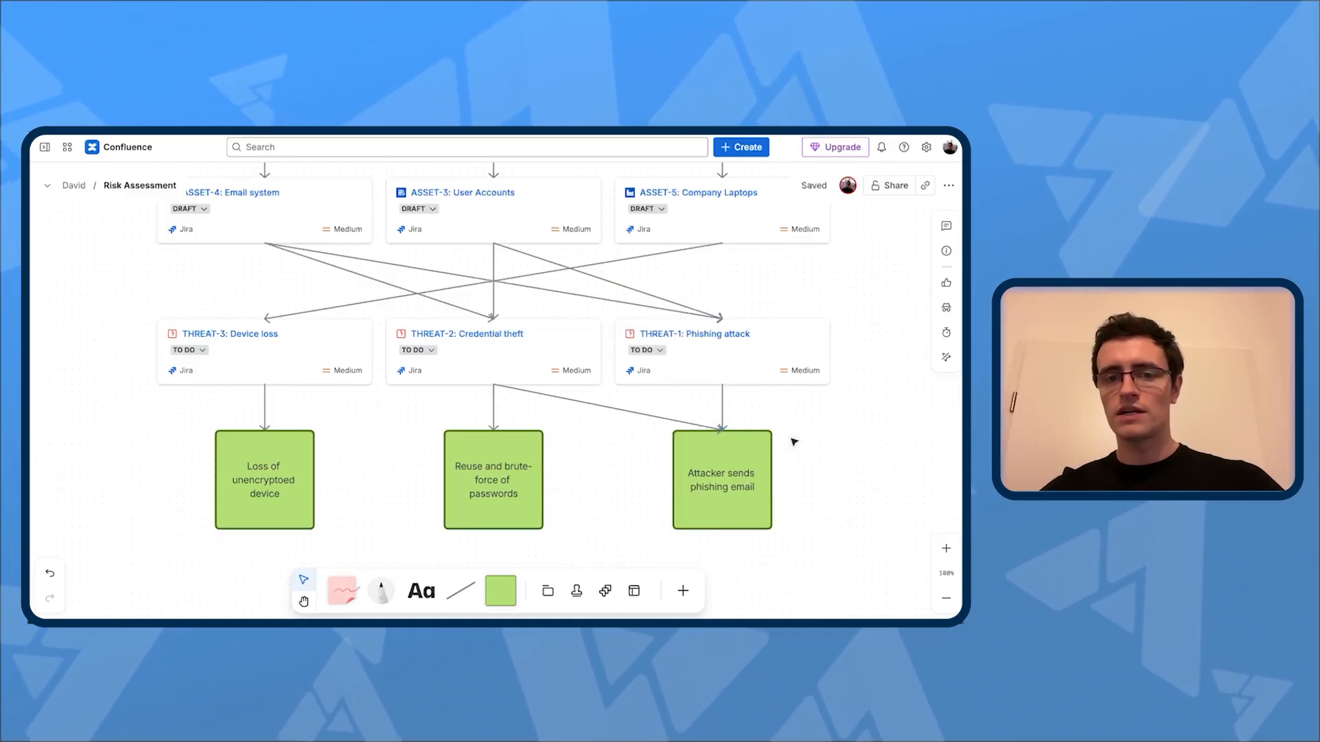
# Step: Import the Jira work items RISK-3 and RISK-2 and place their cards in a row below the green scenario squares
pyautogui.scroll(-3, 844, 437)
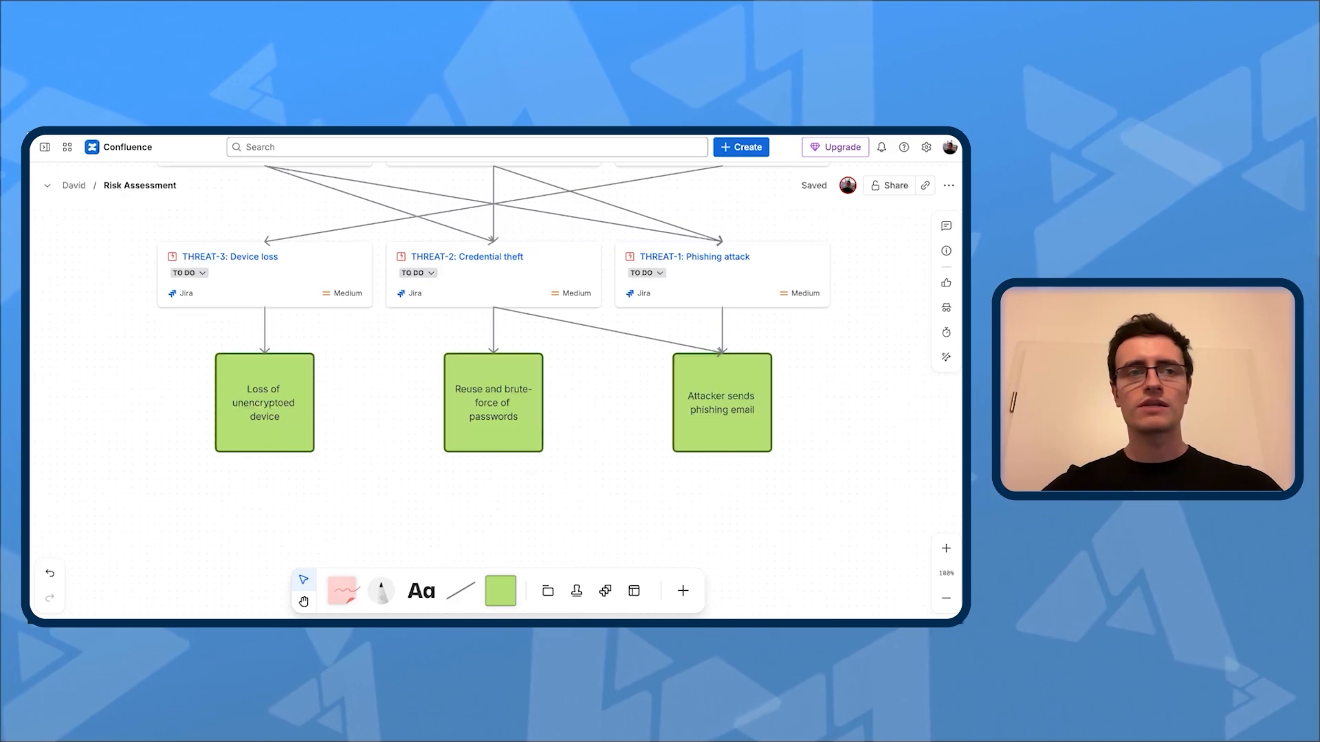
pyautogui.scroll(-3, 475, 469)
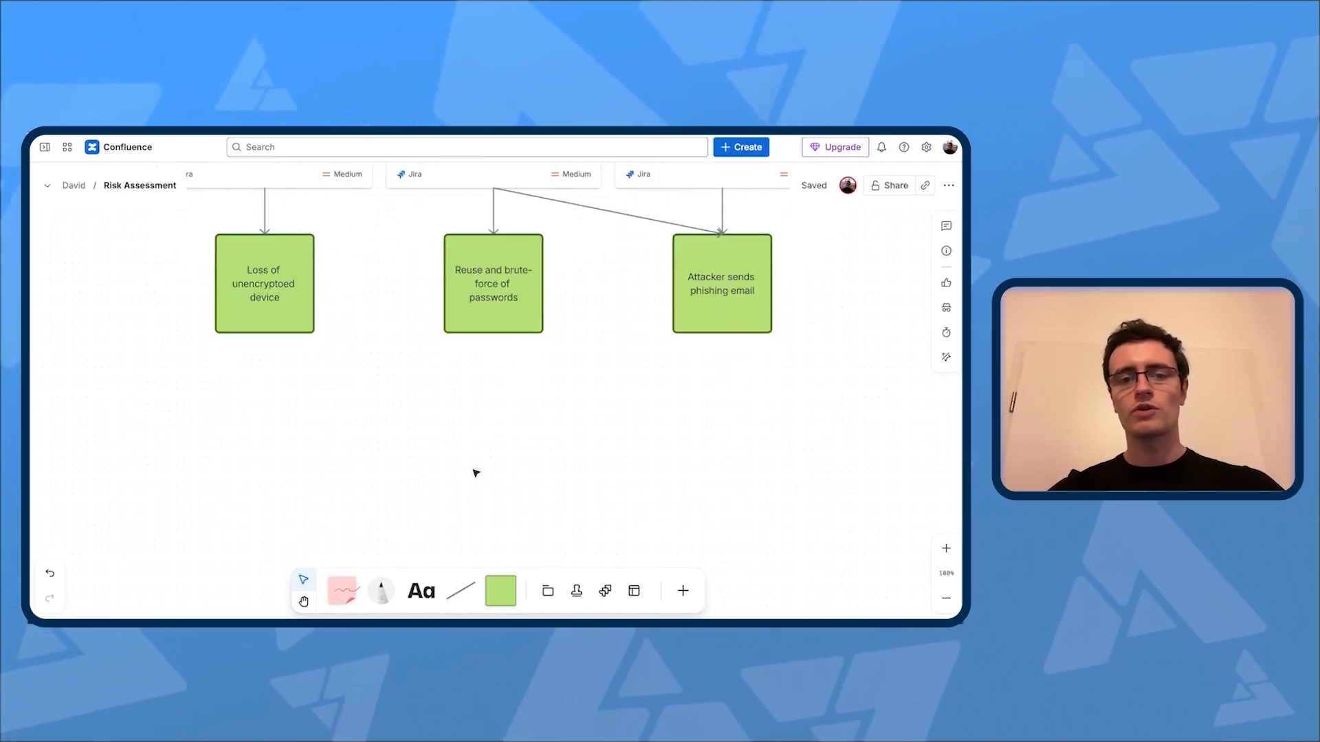
pyautogui.click(605, 591)
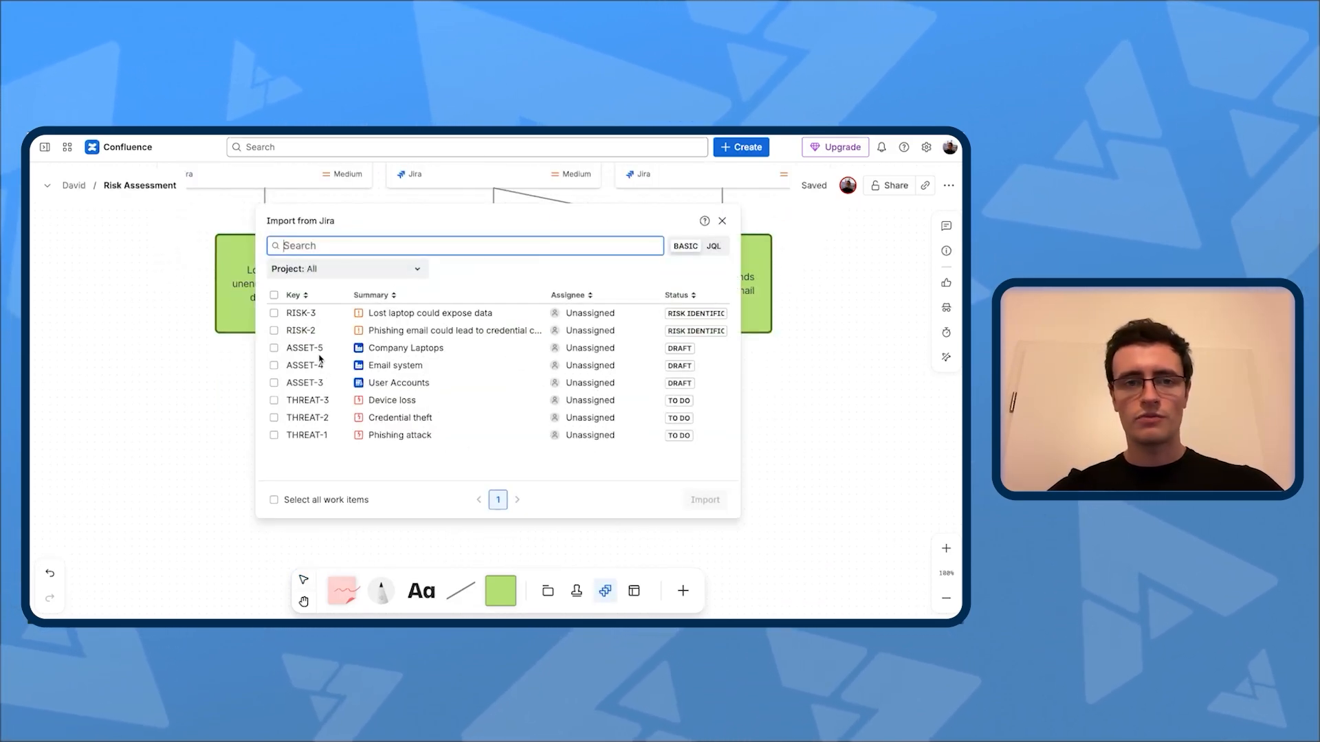
pyautogui.click(273, 312)
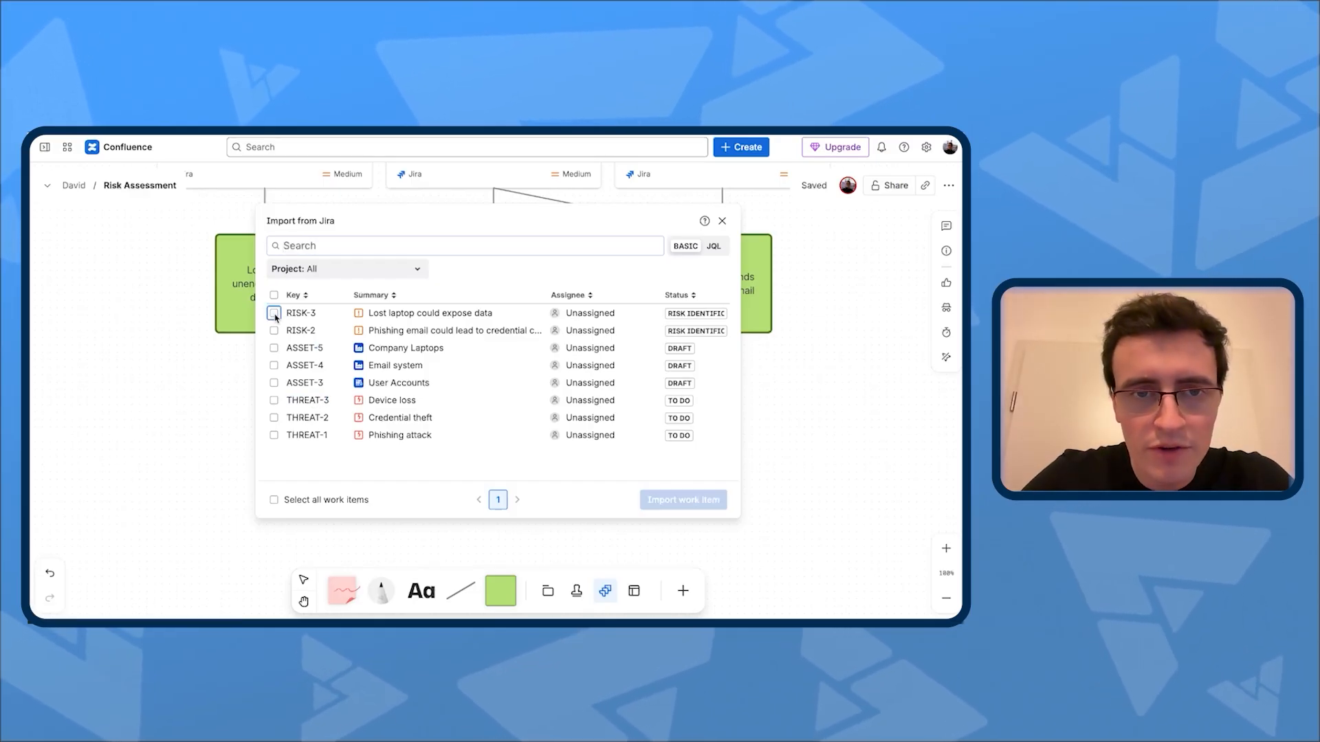
pyautogui.click(274, 331)
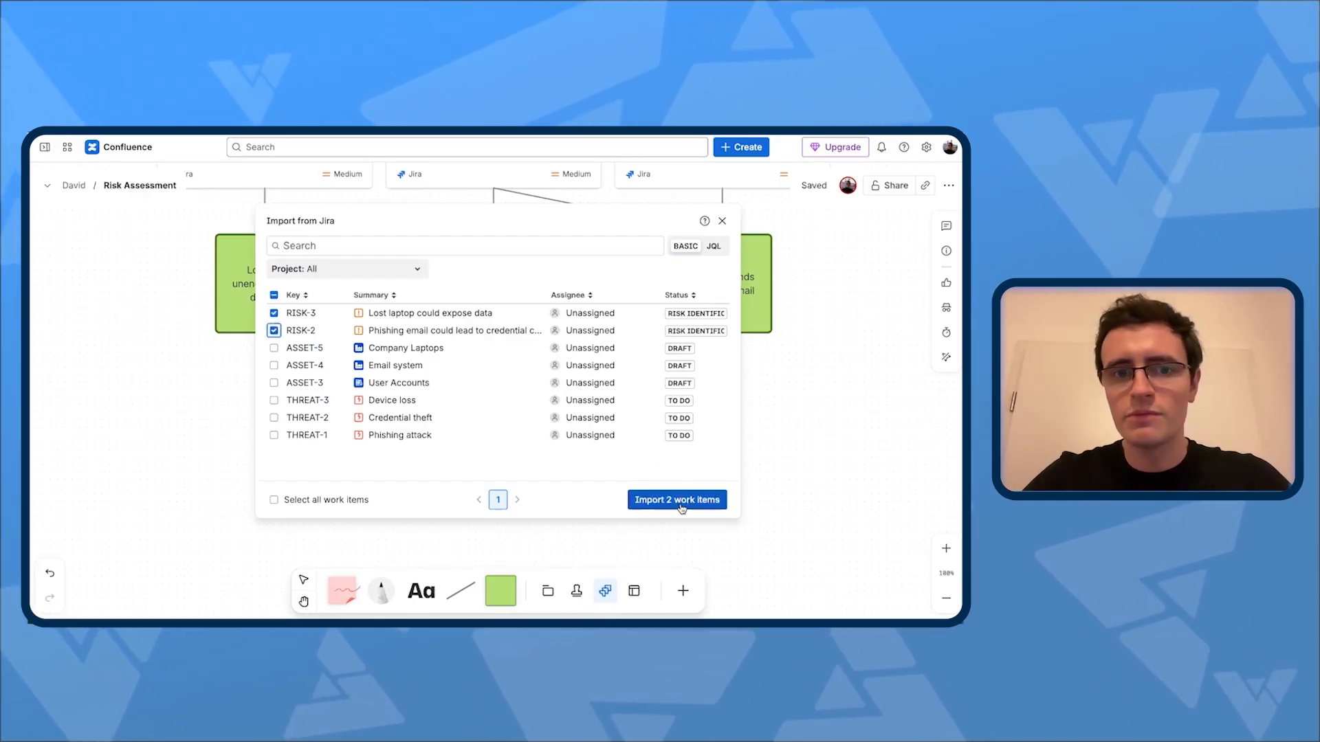
pyautogui.click(656, 501)
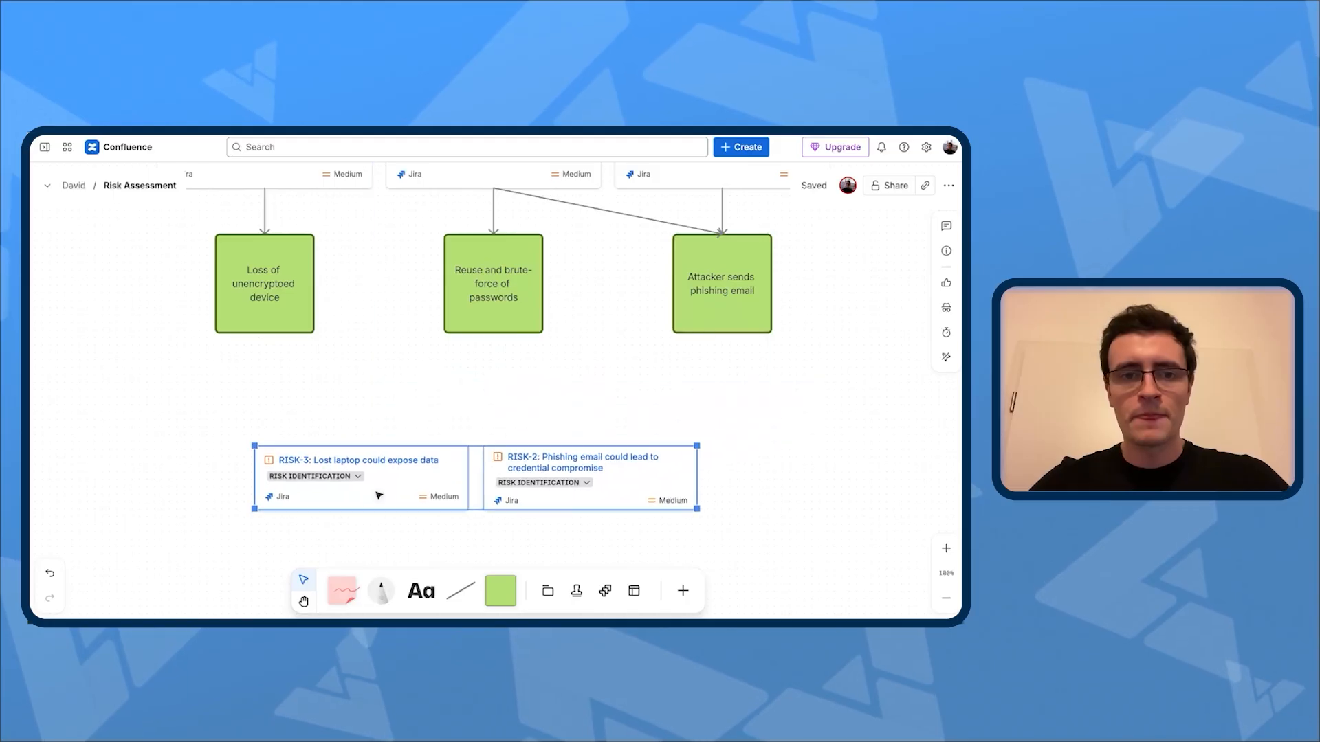
pyautogui.moveTo(406, 495); pyautogui.dragTo(375, 519)
pyautogui.click(404, 394)
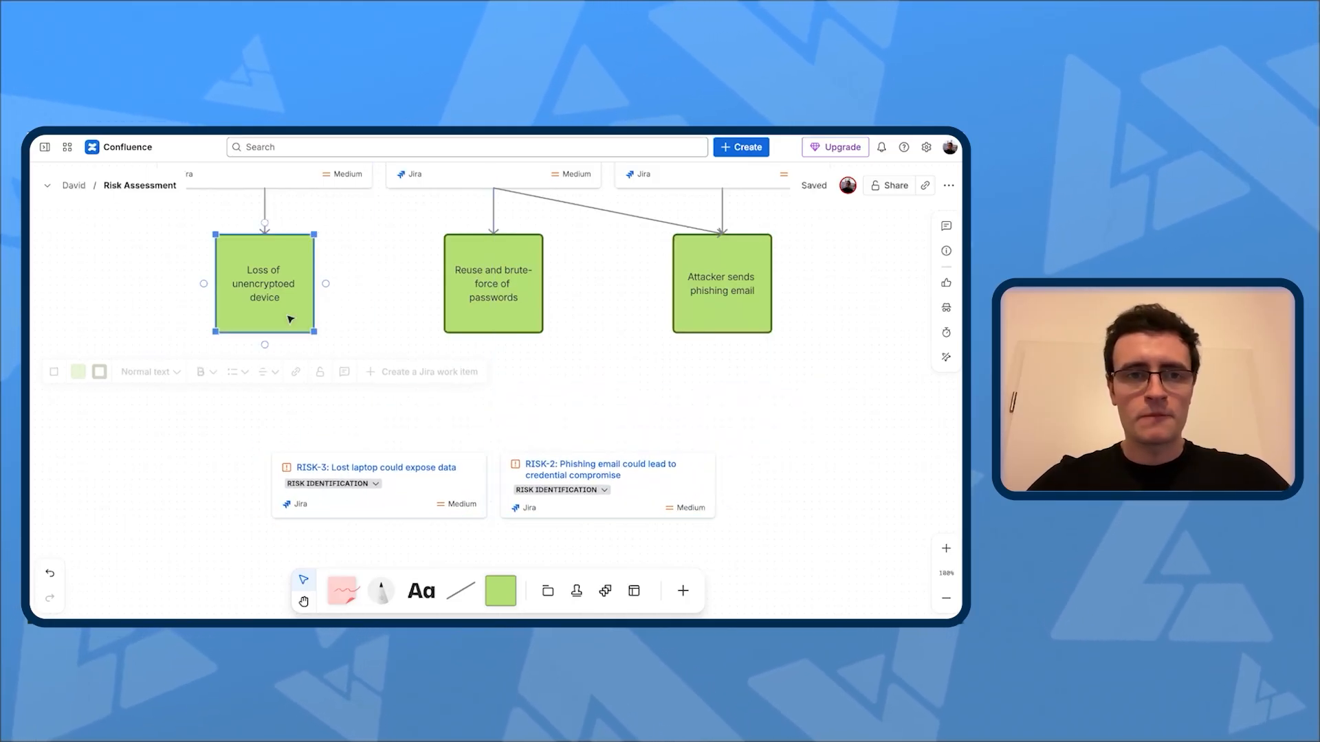
# Step: Draw arrows from the unencrypted device square to RISK-3, and from the password and phishing email squares to RISK-2
pyautogui.moveTo(265, 345); pyautogui.dragTo(378, 452)
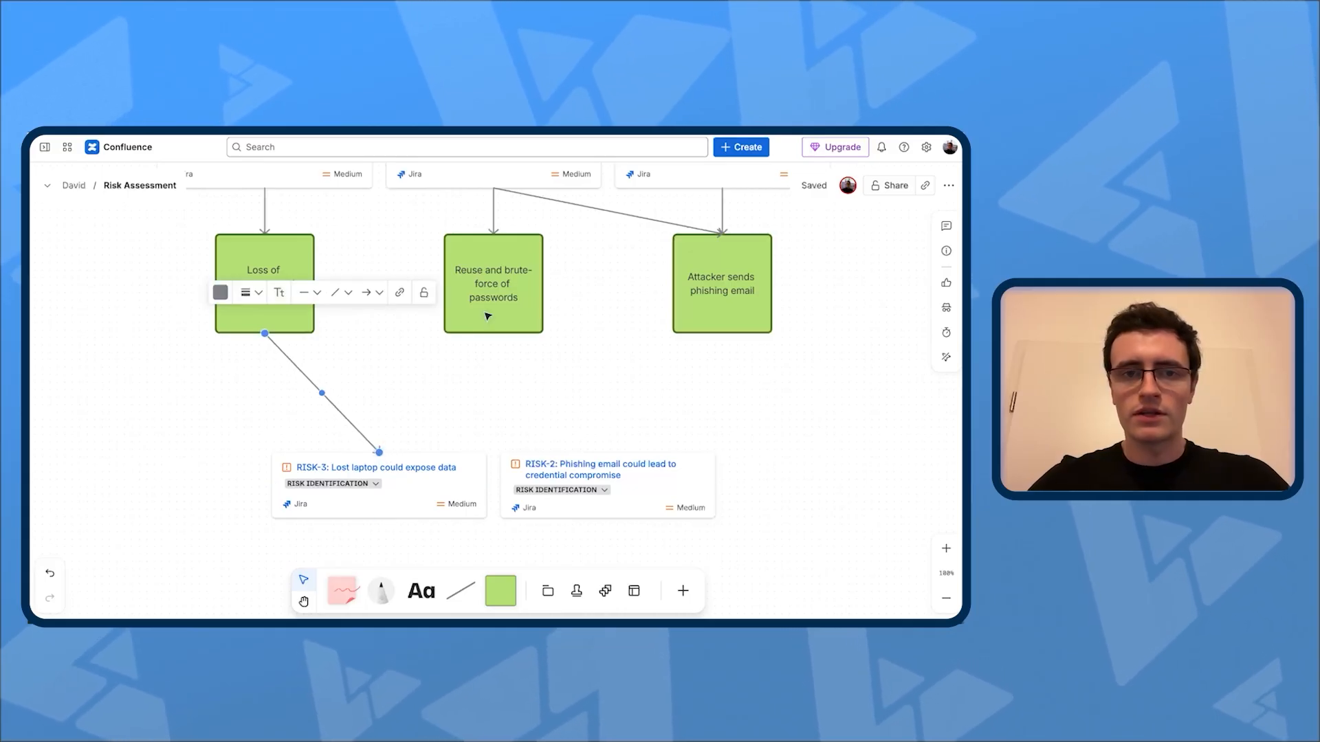
pyautogui.click(488, 318)
pyautogui.moveTo(492, 335); pyautogui.dragTo(608, 453)
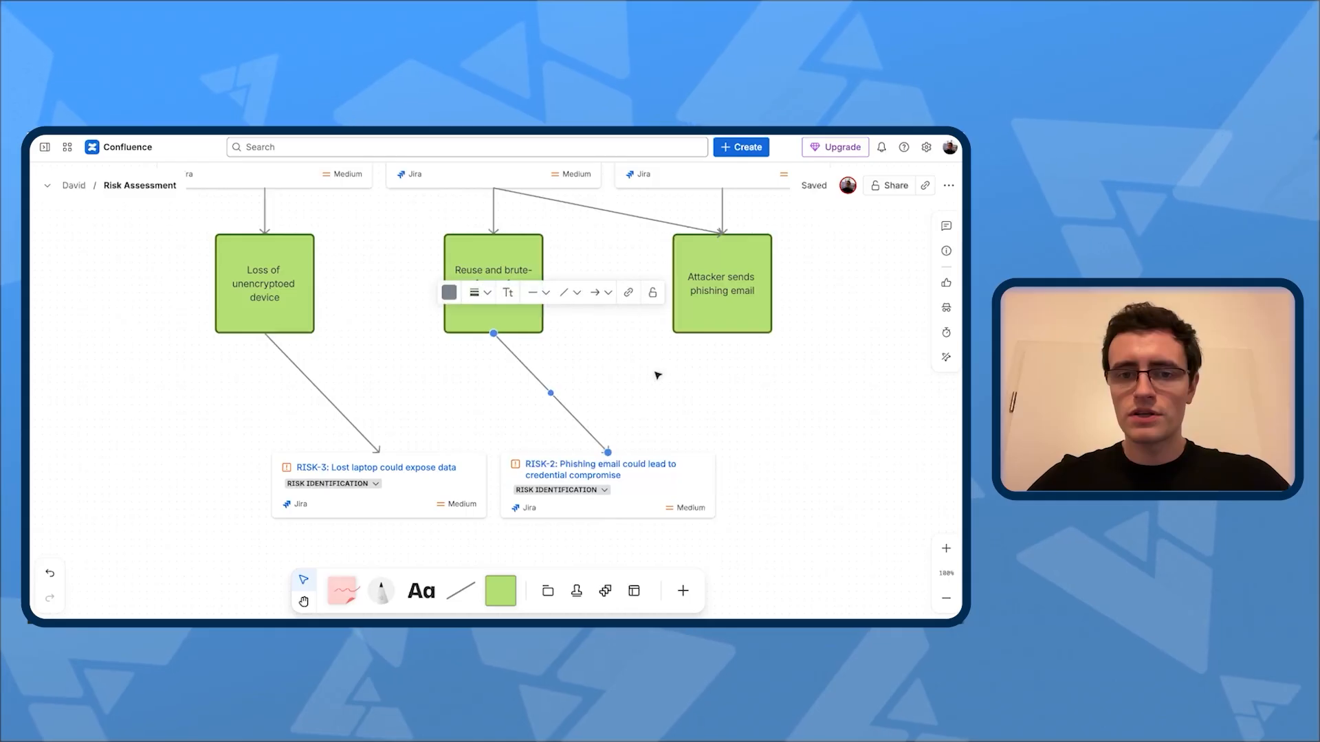
pyautogui.click(712, 311)
pyautogui.moveTo(722, 334); pyautogui.dragTo(609, 457)
pyautogui.click(609, 415)
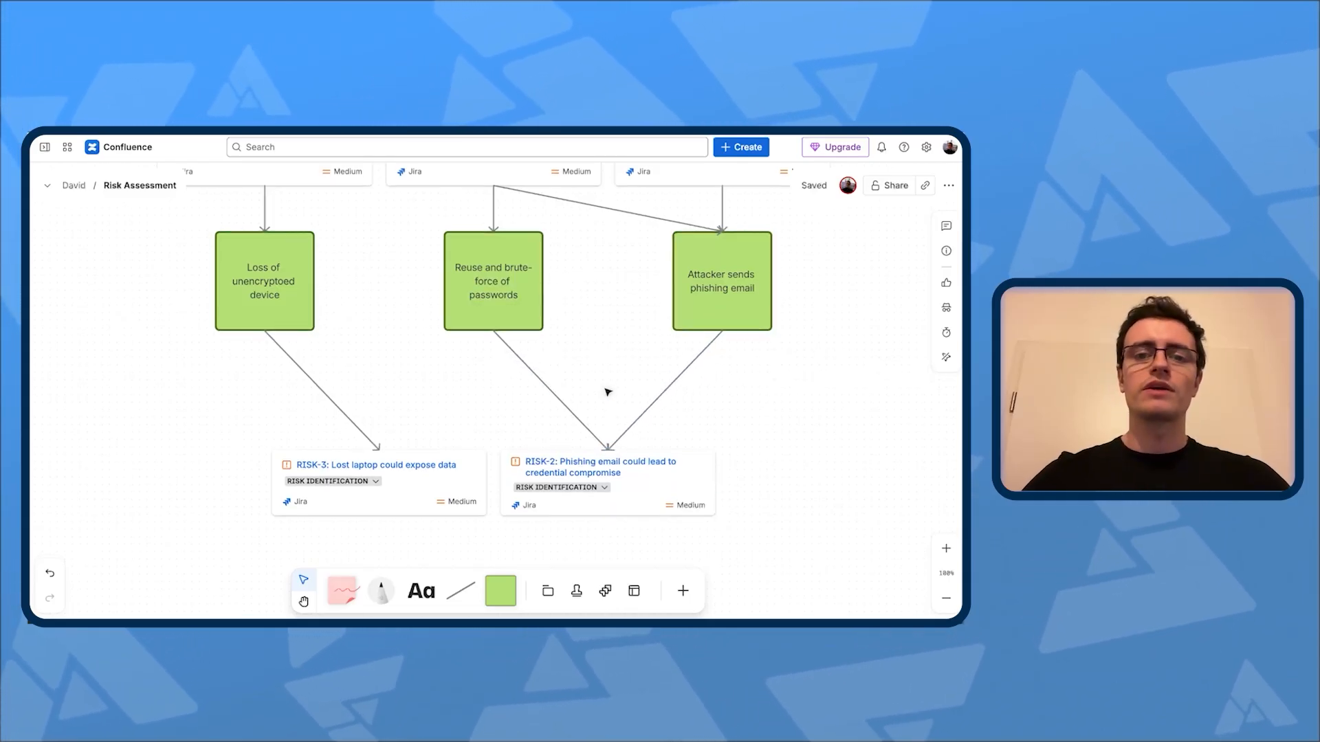
# Step: Add a green square below the risk cards and label it "Security awarness training"
pyautogui.scroll(-2, 608, 389)
pyautogui.scroll(-2, 609, 391)
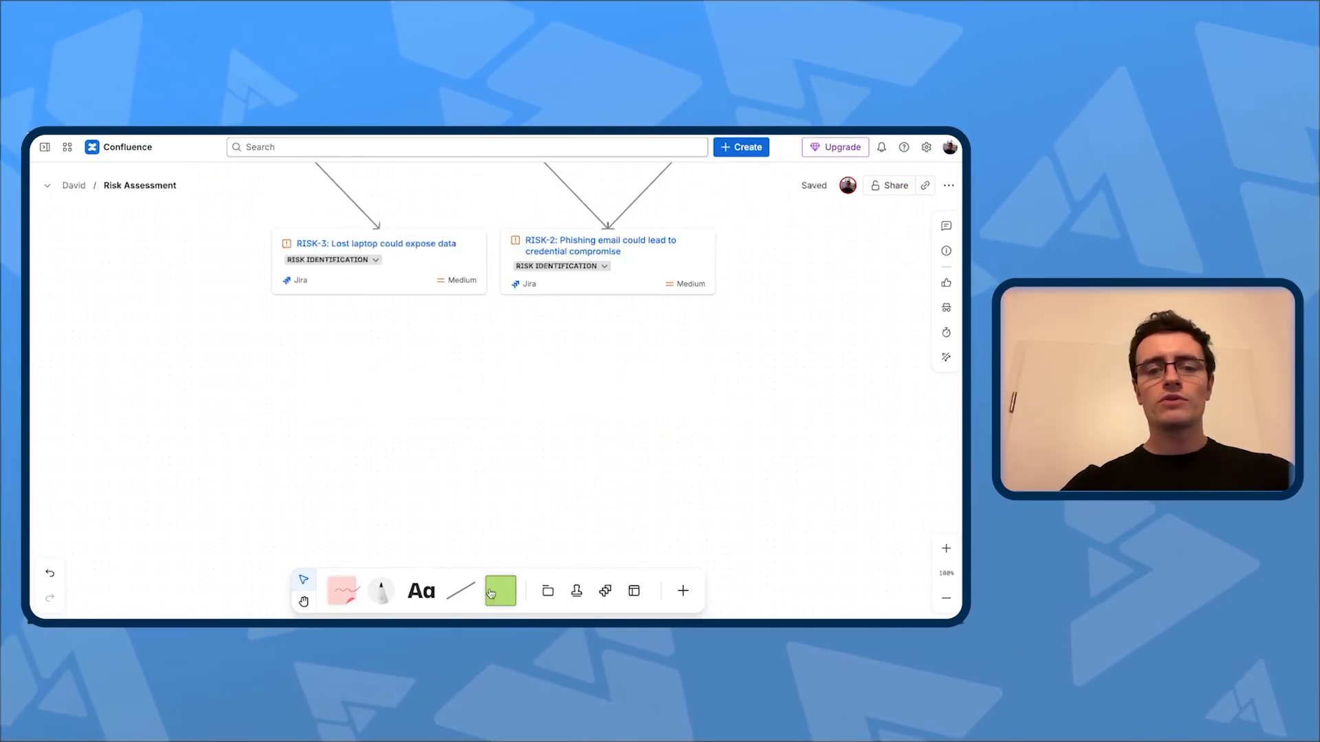
pyautogui.click(498, 593)
pyautogui.click(604, 393)
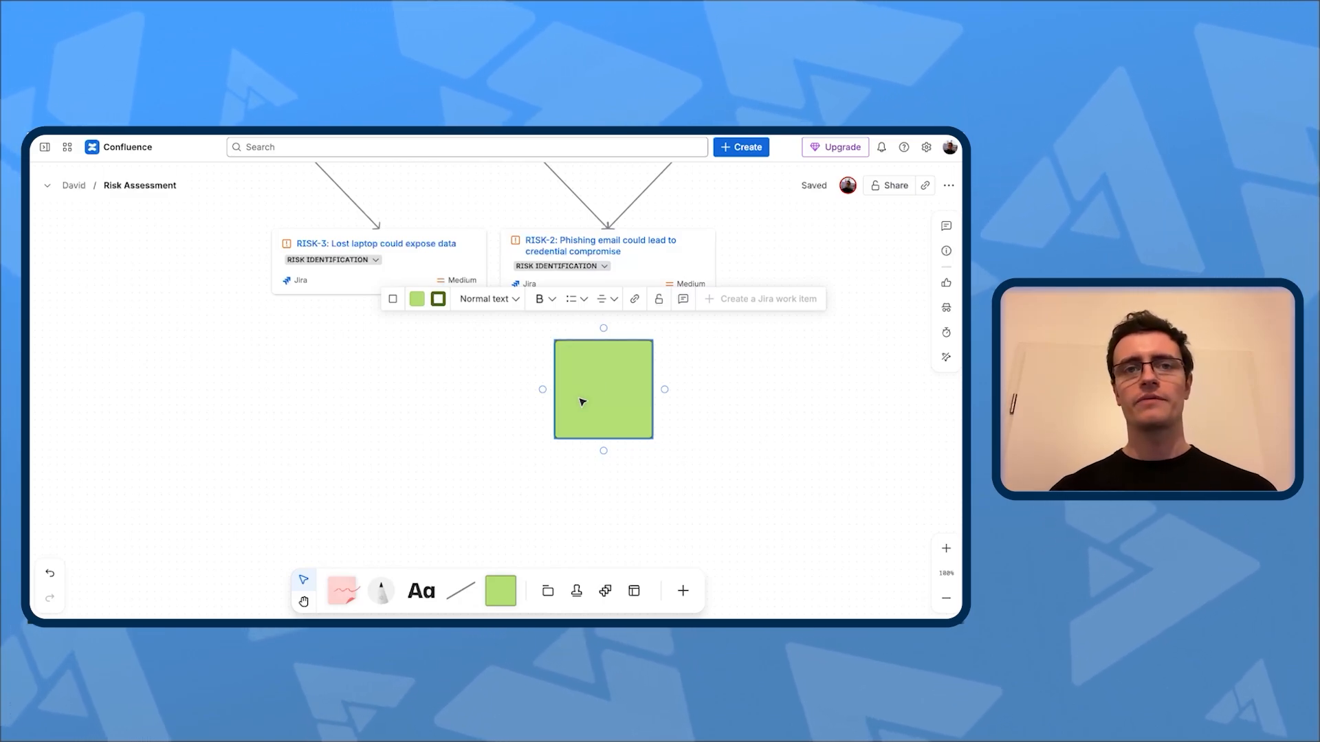
pyautogui.doubleClick(582, 402)
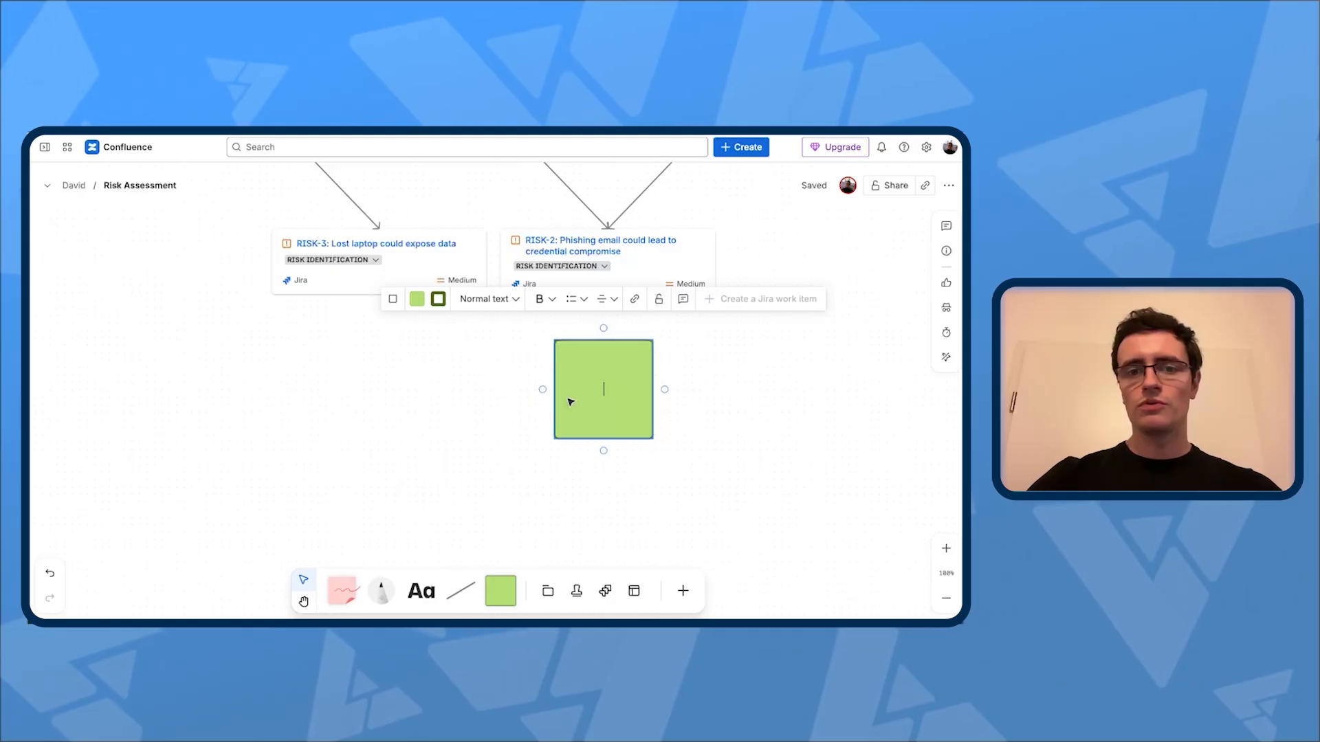
pyautogui.write('Securi')
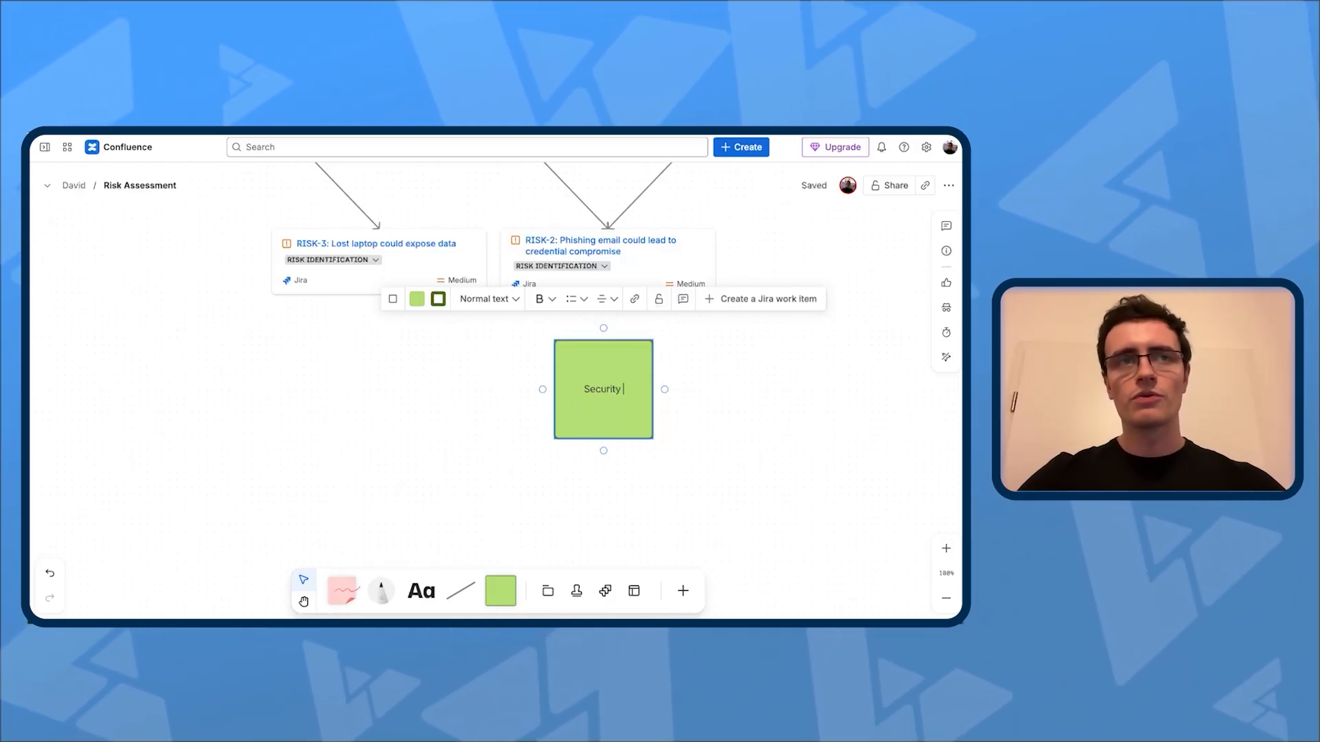
pyautogui.write('ty ')
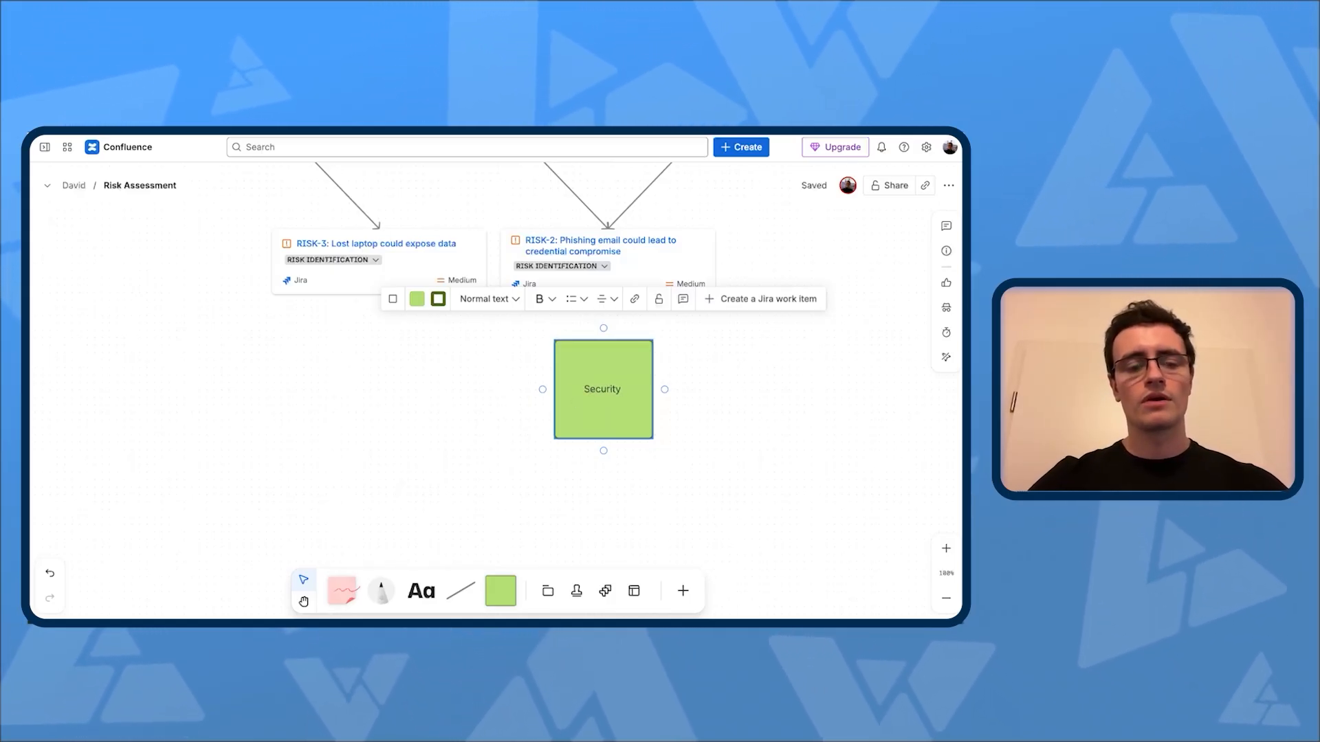
pyautogui.write('awarness')
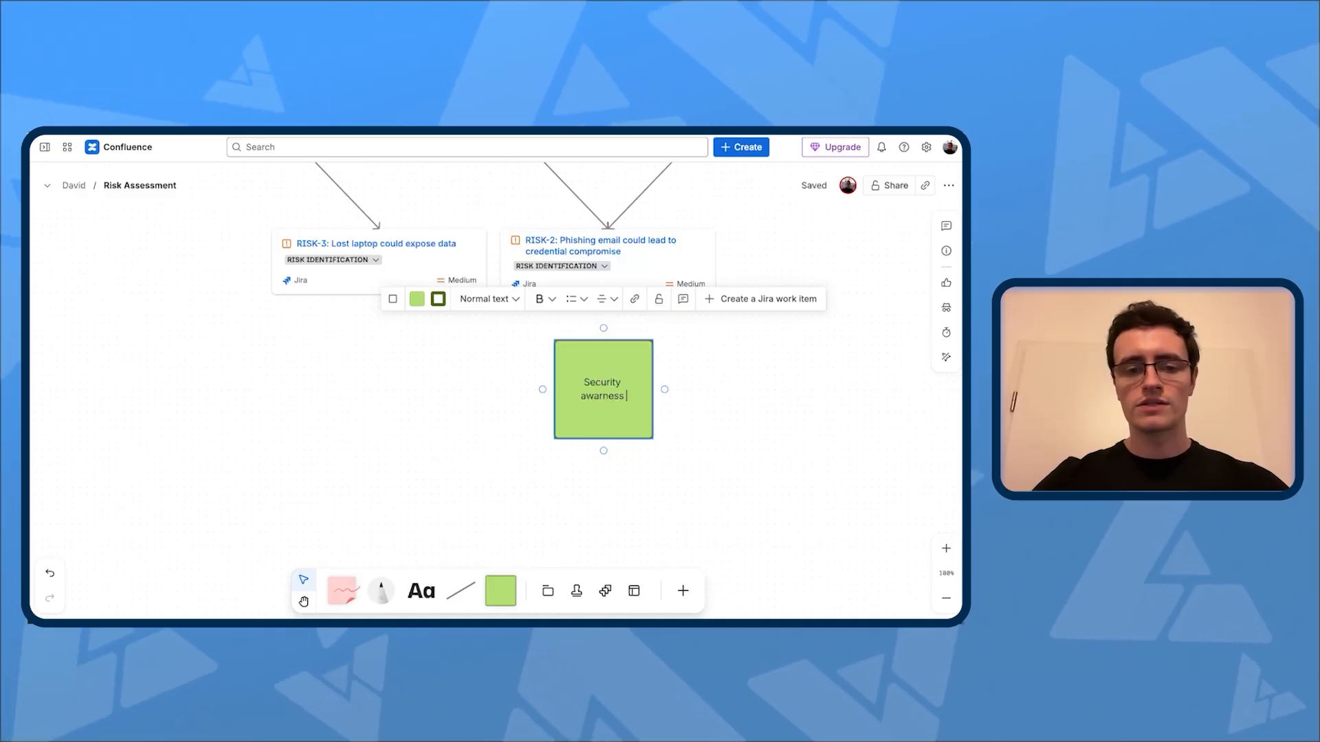
# Step: Place a copy of the security training square beside the original and change the copy's text to "Enforce MFA"
pyautogui.moveTo(610, 425); pyautogui.dragTo(583, 387)
pyautogui.doubleClick(582, 388)
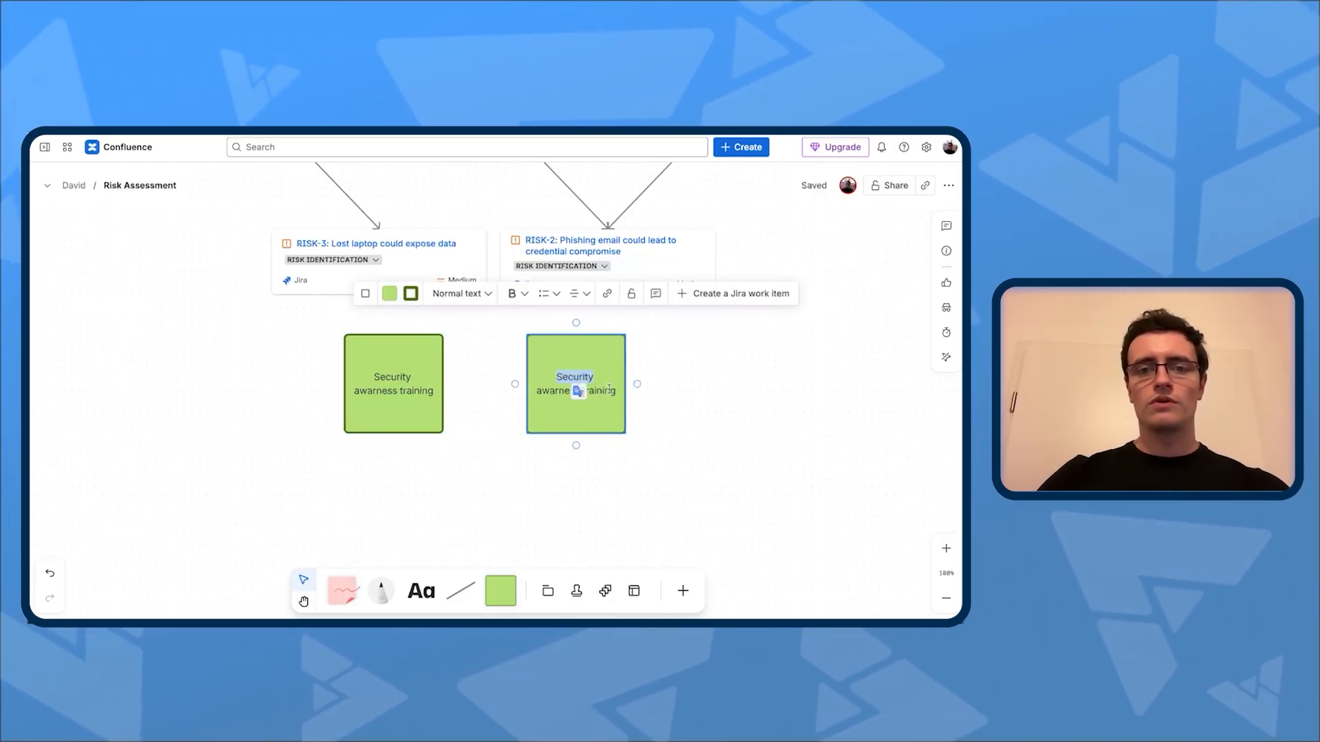
pyautogui.hotkey('ctrl', 'a')
pyautogui.write('Enforce MFA')
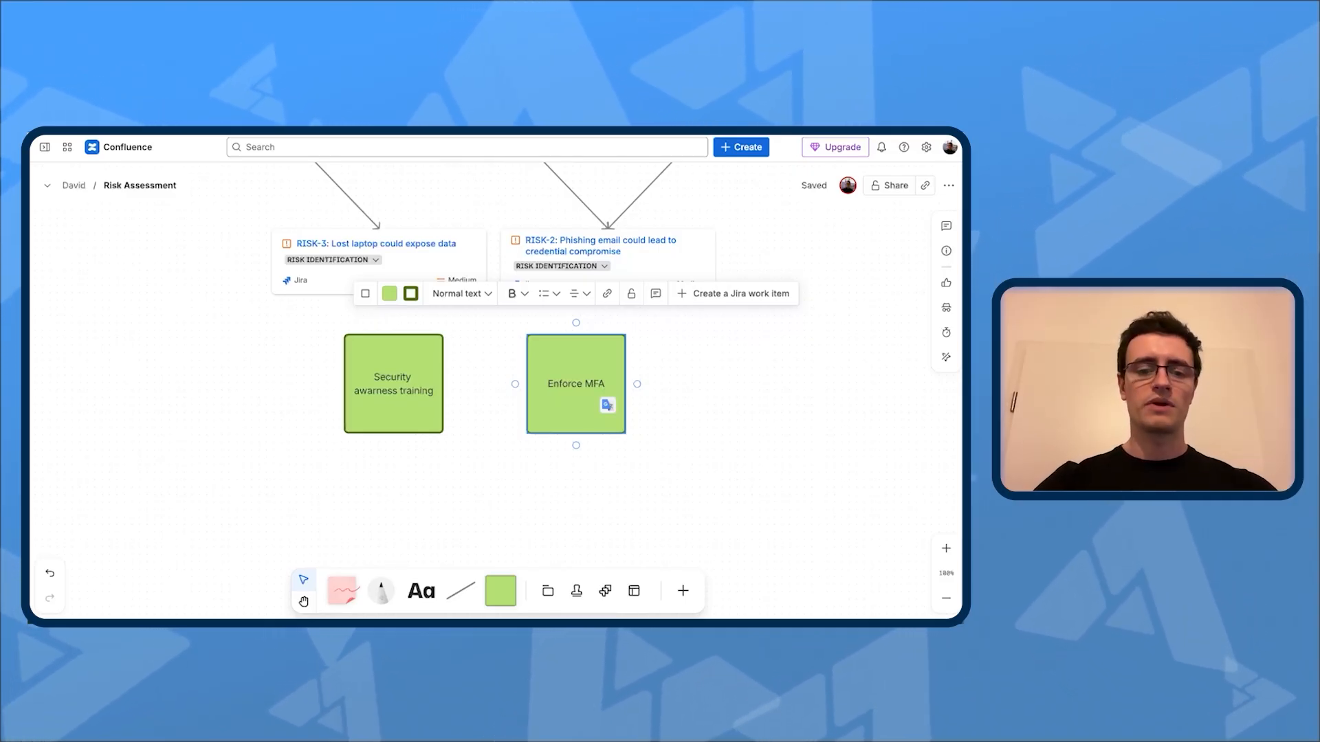
pyautogui.click(640, 387)
# Step: Duplicate the Enforce MFA square beside itself and change the copy's text to "Encrypto endpoint devices"
pyautogui.click(604, 378)
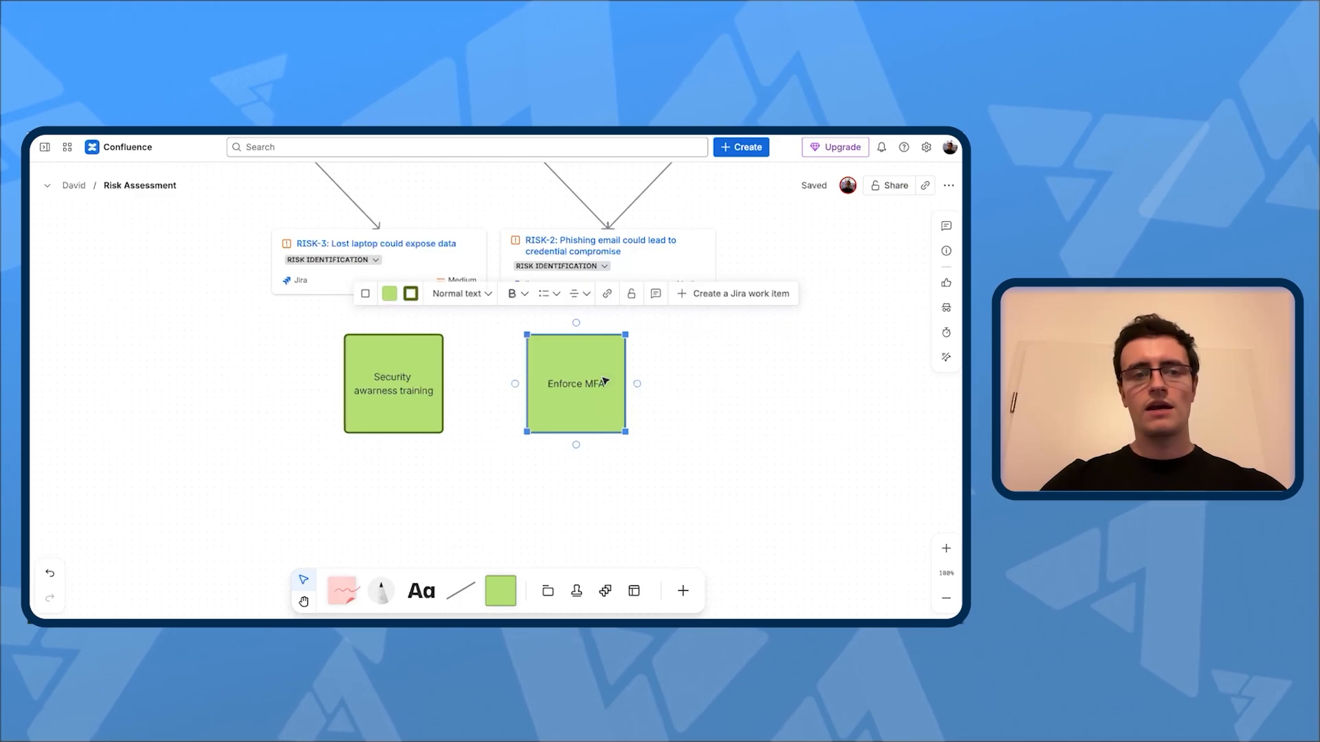
pyautogui.hotkey('ctrl', 'c')
pyautogui.hotkey('ctrl', 'v')
pyautogui.moveTo(592, 388); pyautogui.dragTo(691, 396)
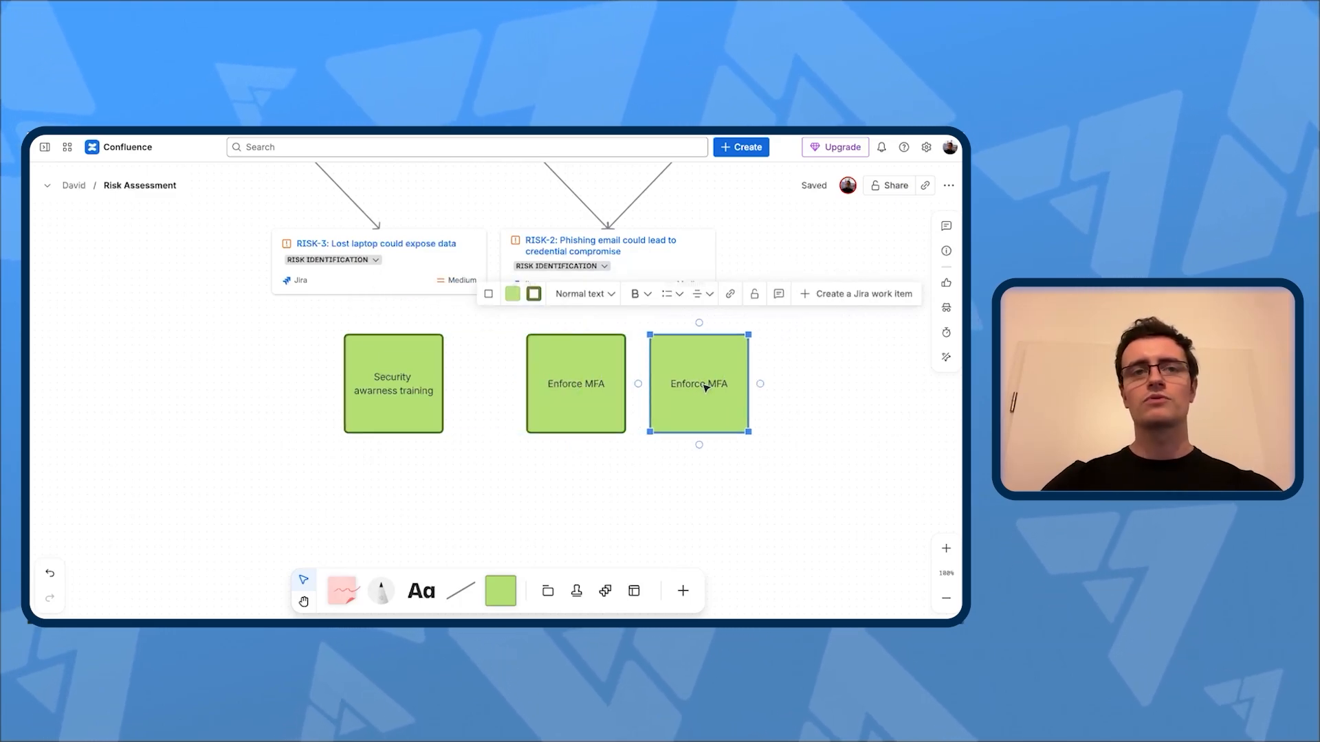
pyautogui.doubleClick(700, 385)
pyautogui.write('Encrypto endpoint devices')
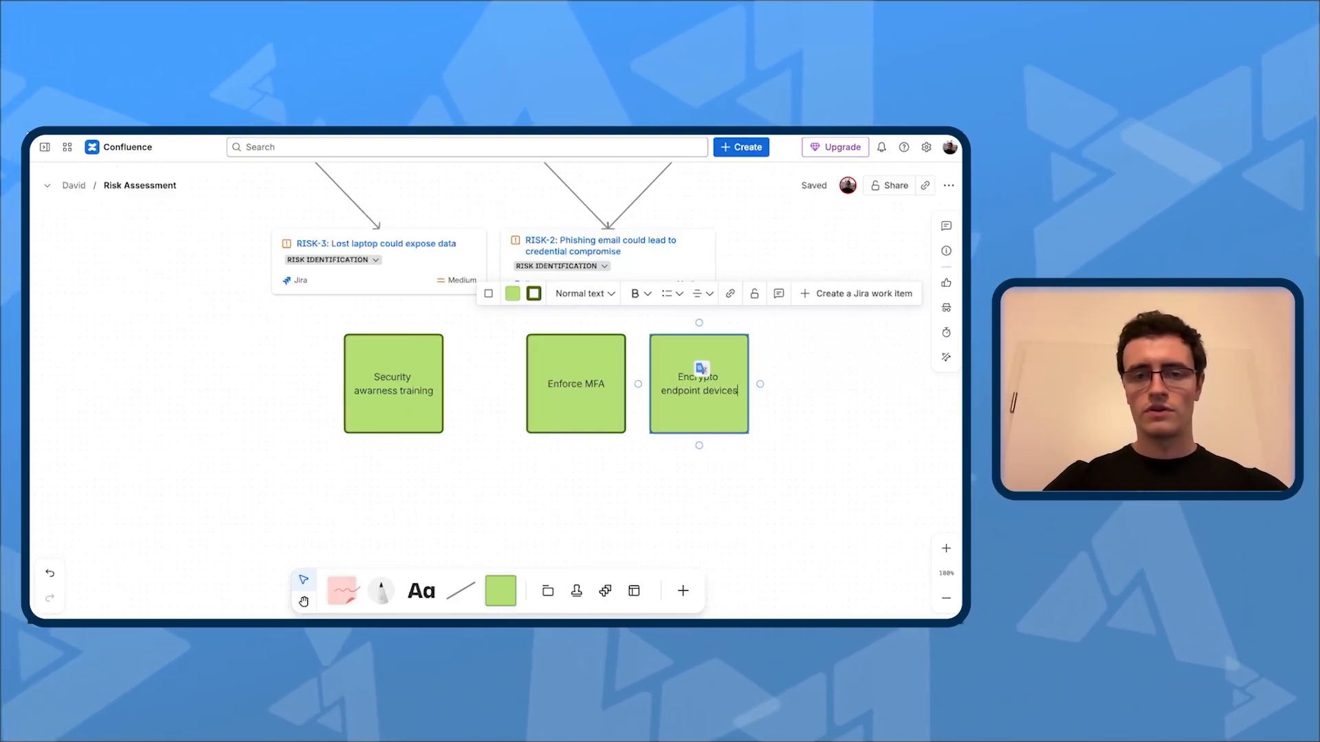
pyautogui.click(743, 460)
# Step: Rearrange the control squares into an evenly spaced row ordered Encrypto endpoint devices, Security awarness training, Enforce MFA
pyautogui.moveTo(683, 406); pyautogui.dragTo(242, 406)
pyautogui.moveTo(386, 404); pyautogui.dragTo(463, 406)
pyautogui.moveTo(561, 400); pyautogui.dragTo(630, 403)
pyautogui.moveTo(445, 405); pyautogui.dragTo(482, 404)
pyautogui.moveTo(255, 406); pyautogui.dragTo(337, 406)
# Step: Draw arrows from RISK-3 to the endpoint encryption and security training squares, and from RISK-2 to the security training and Enforce MFA squares
pyautogui.click(382, 284)
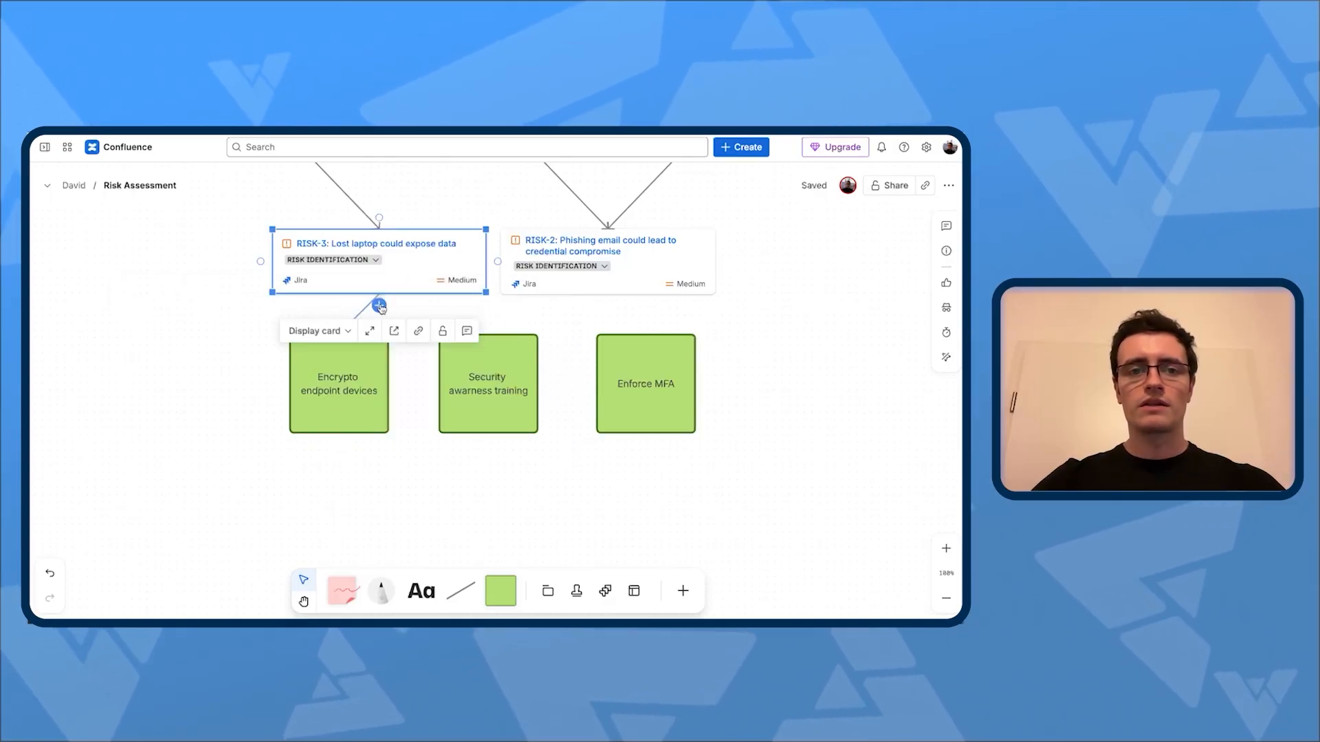
pyautogui.moveTo(378, 301); pyautogui.dragTo(339, 334)
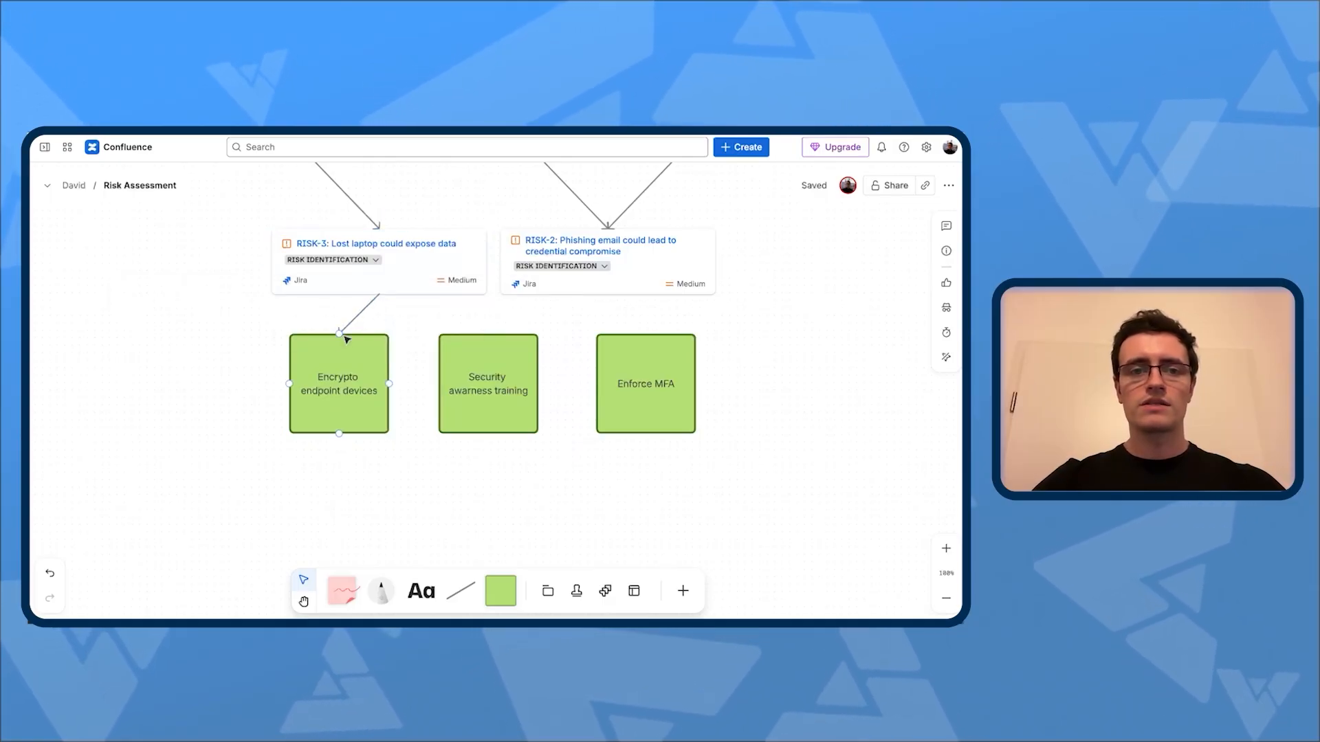
pyautogui.click(639, 275)
pyautogui.moveTo(608, 307); pyautogui.dragTo(510, 336)
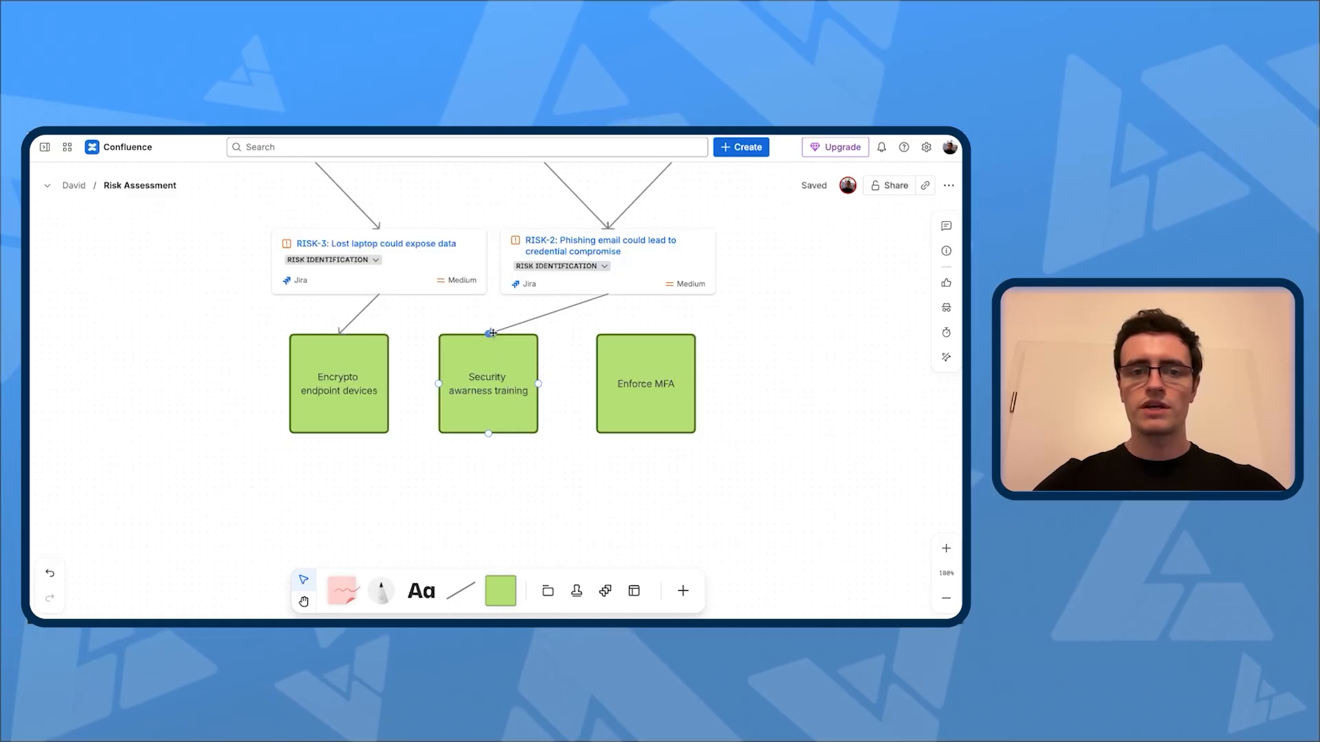
pyautogui.click(612, 286)
pyautogui.moveTo(607, 303); pyautogui.dragTo(639, 337)
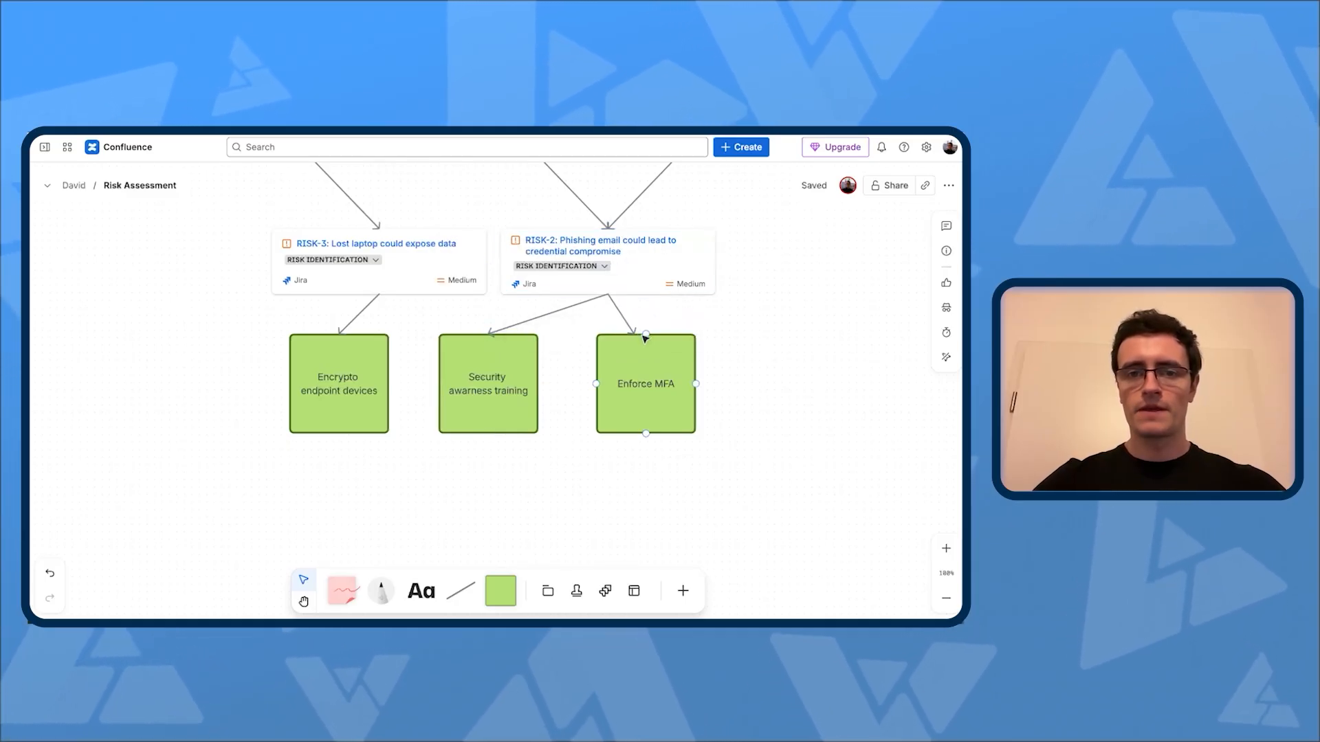
pyautogui.click(385, 280)
pyautogui.moveTo(379, 304); pyautogui.dragTo(489, 336)
pyautogui.click(604, 481)
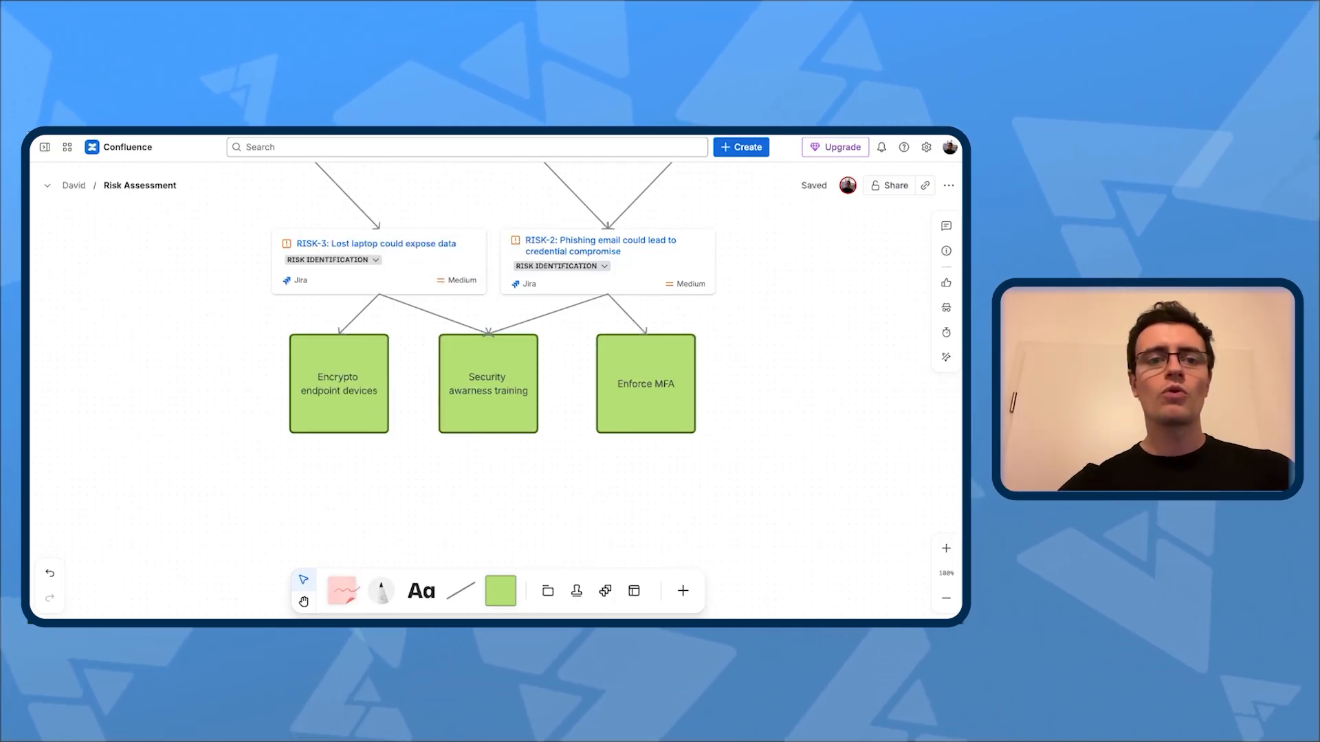
# Step: Place a pink sticky note beside the Enforce MFA square and enter "A5. ISP" as its first line
pyautogui.click(343, 601)
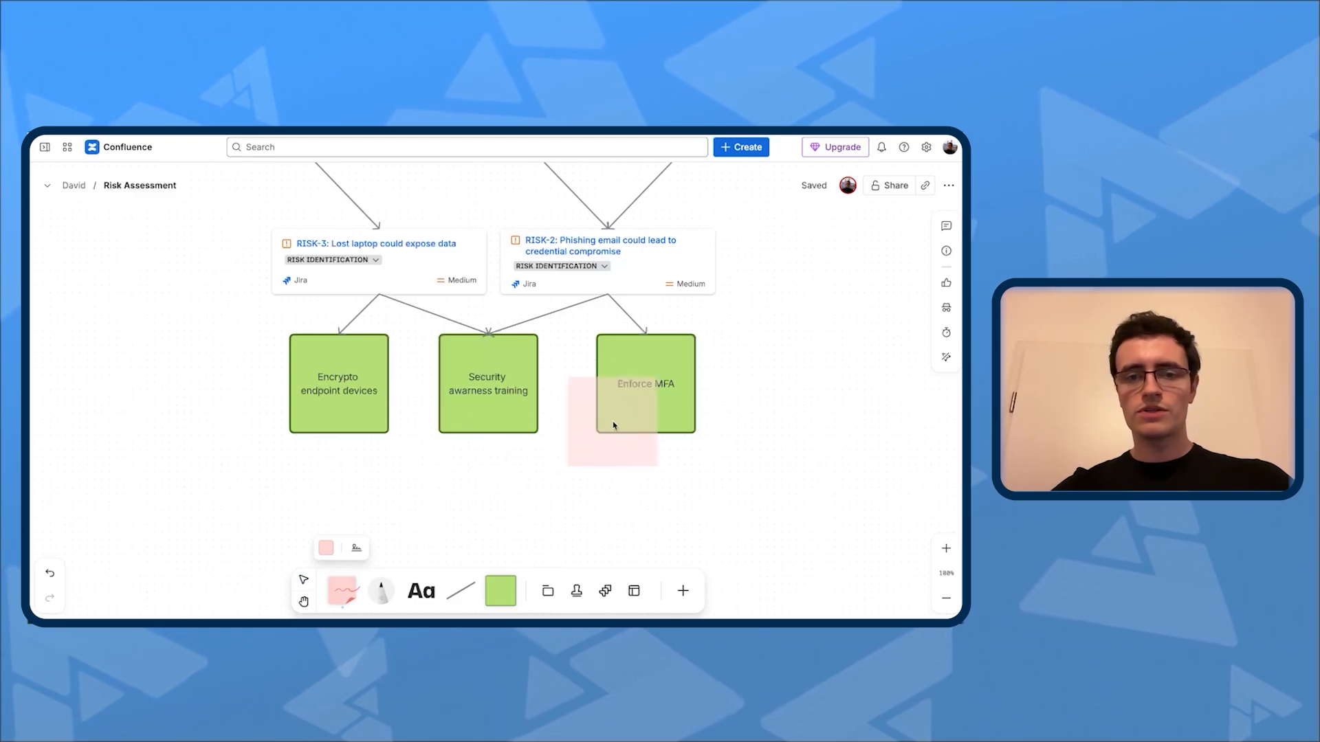
pyautogui.click(770, 363)
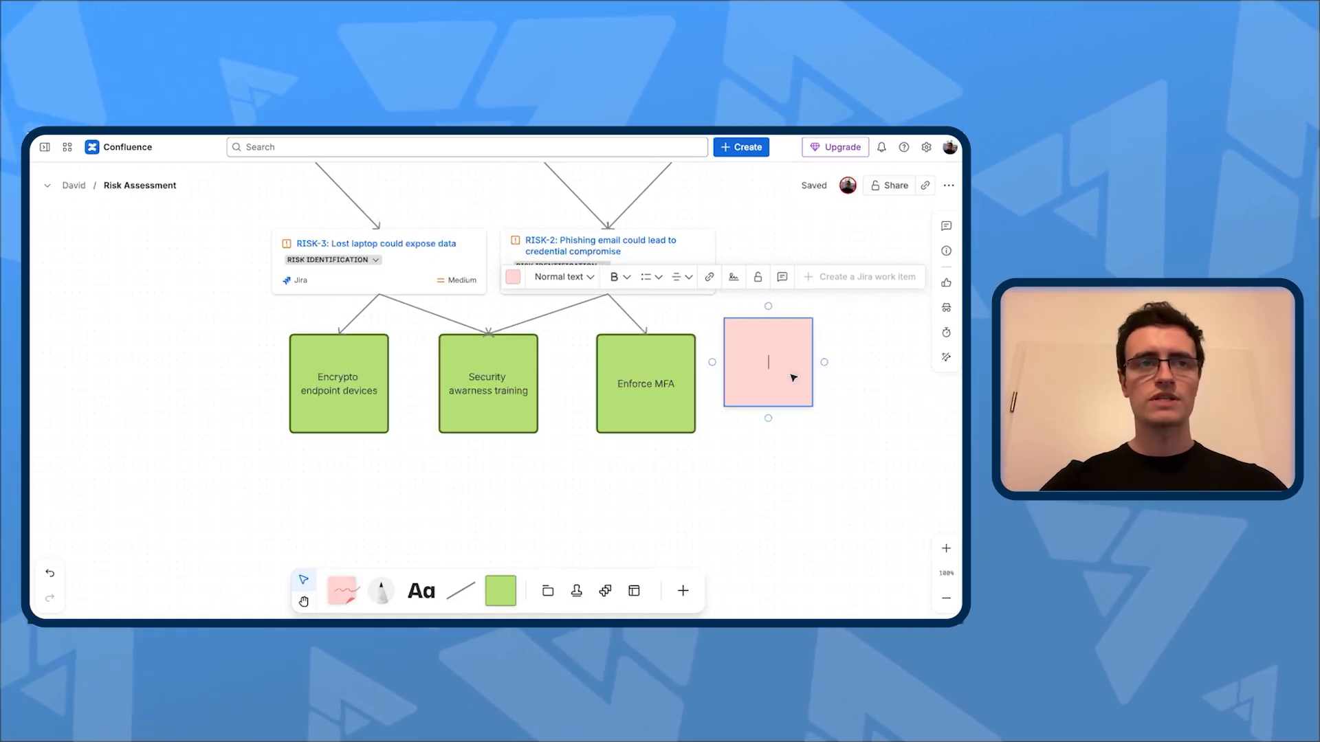
pyautogui.write('A5')
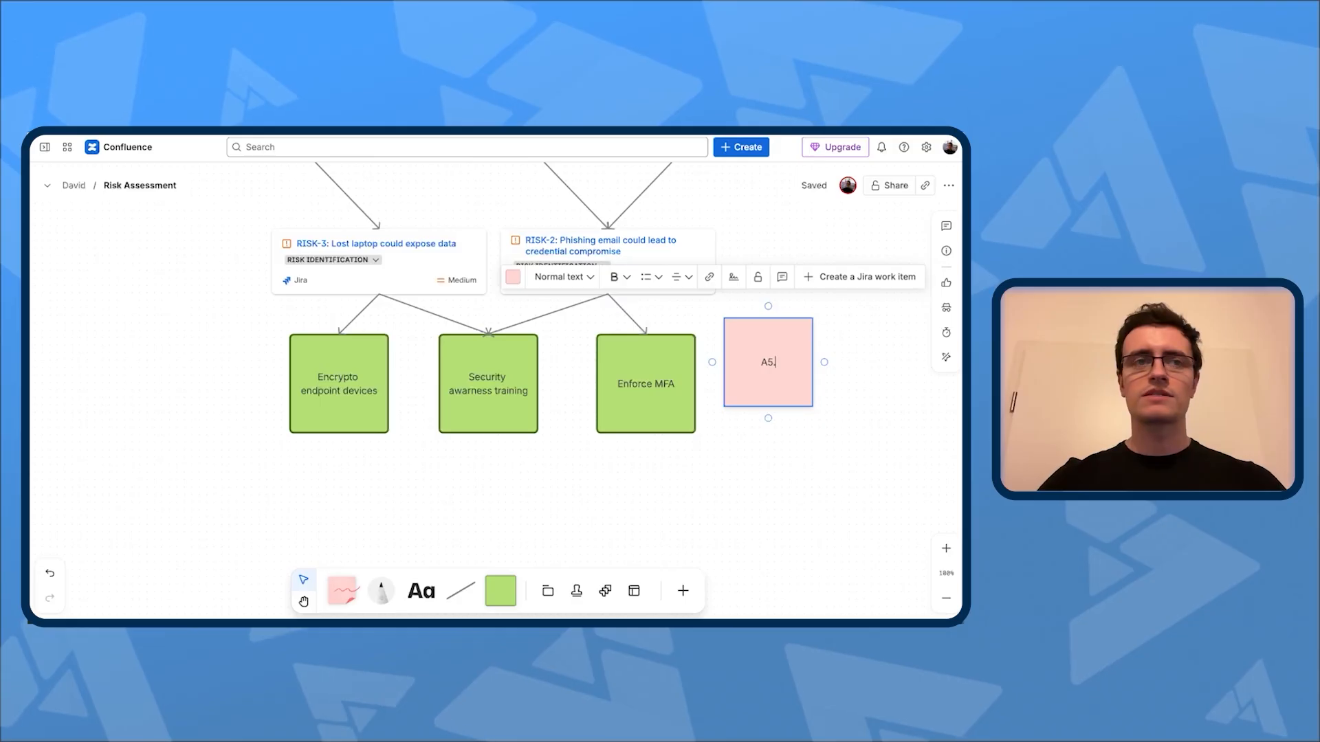
pyautogui.write('. I')
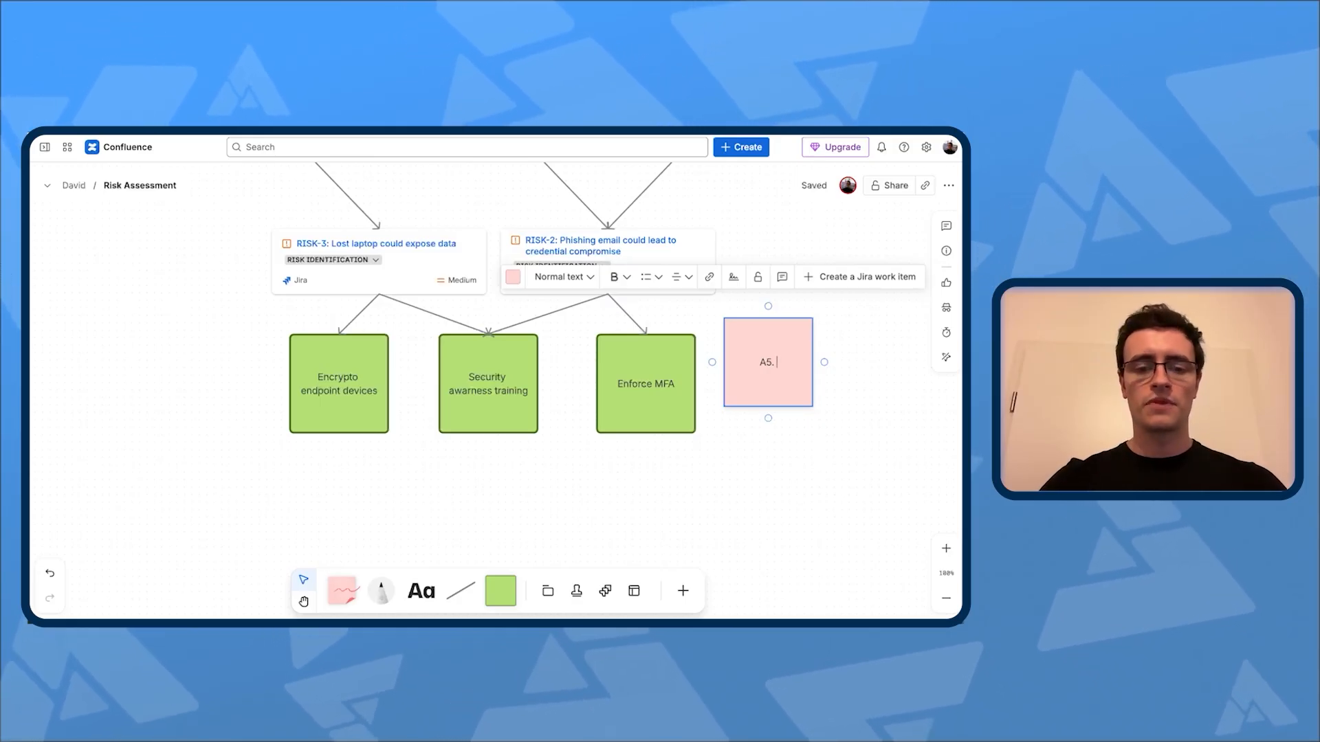
pyautogui.write('SP')
pyautogui.press('Return')
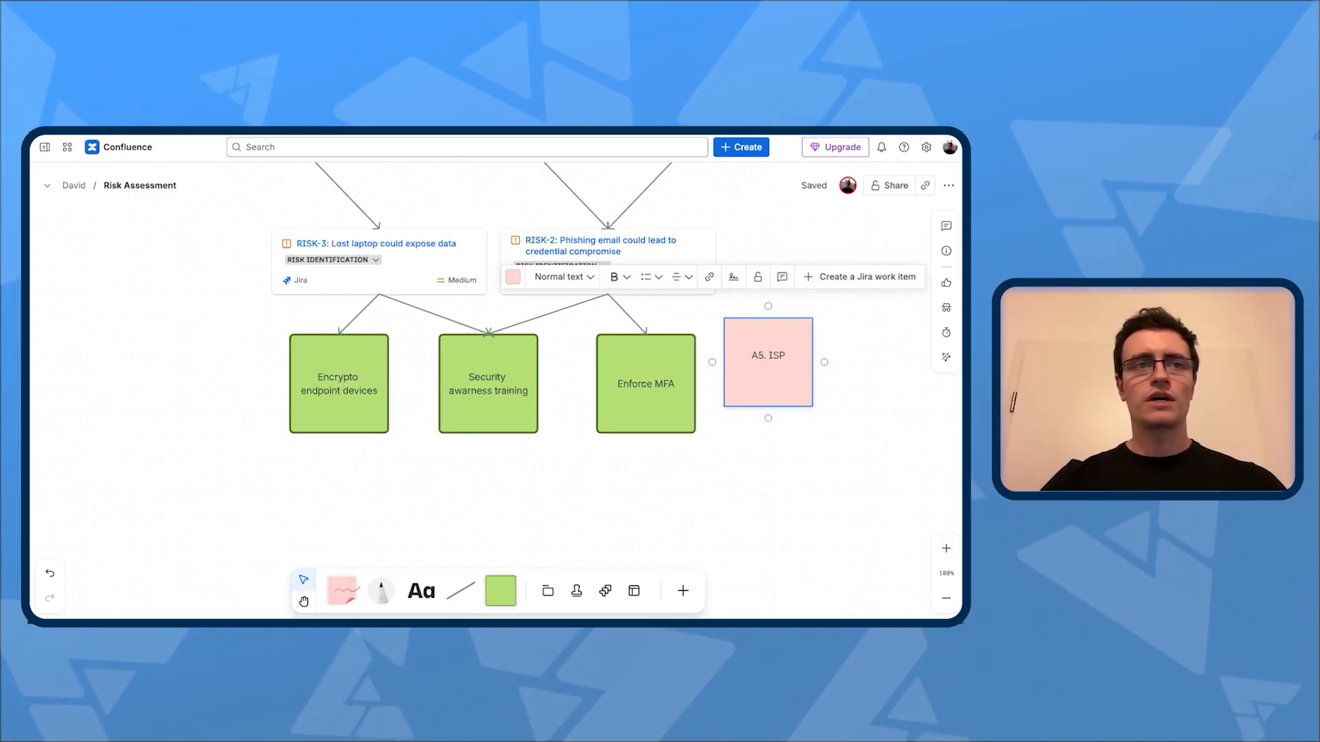
# Step: Add the lines "A8. AM" and "A9. AC" to the pink sticky note and align the note with the row of control squares
pyautogui.write('A')
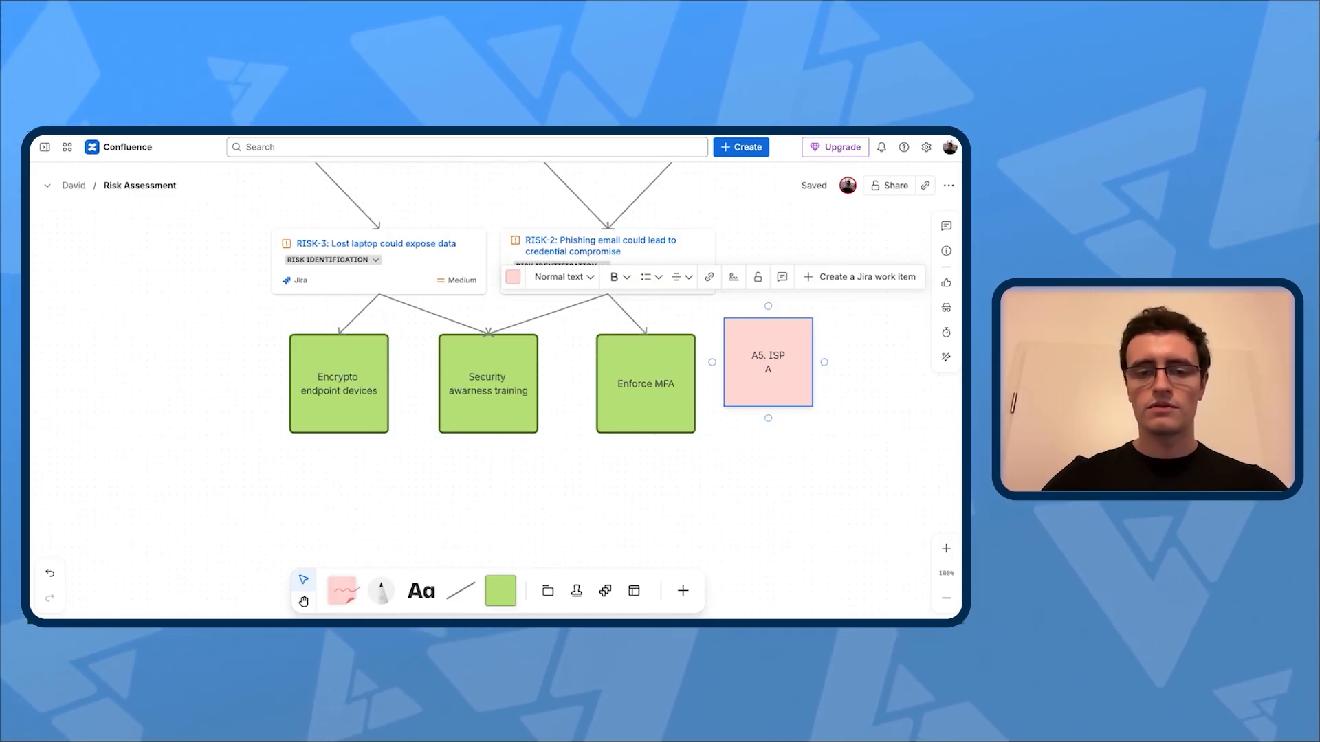
pyautogui.write('8. AM')
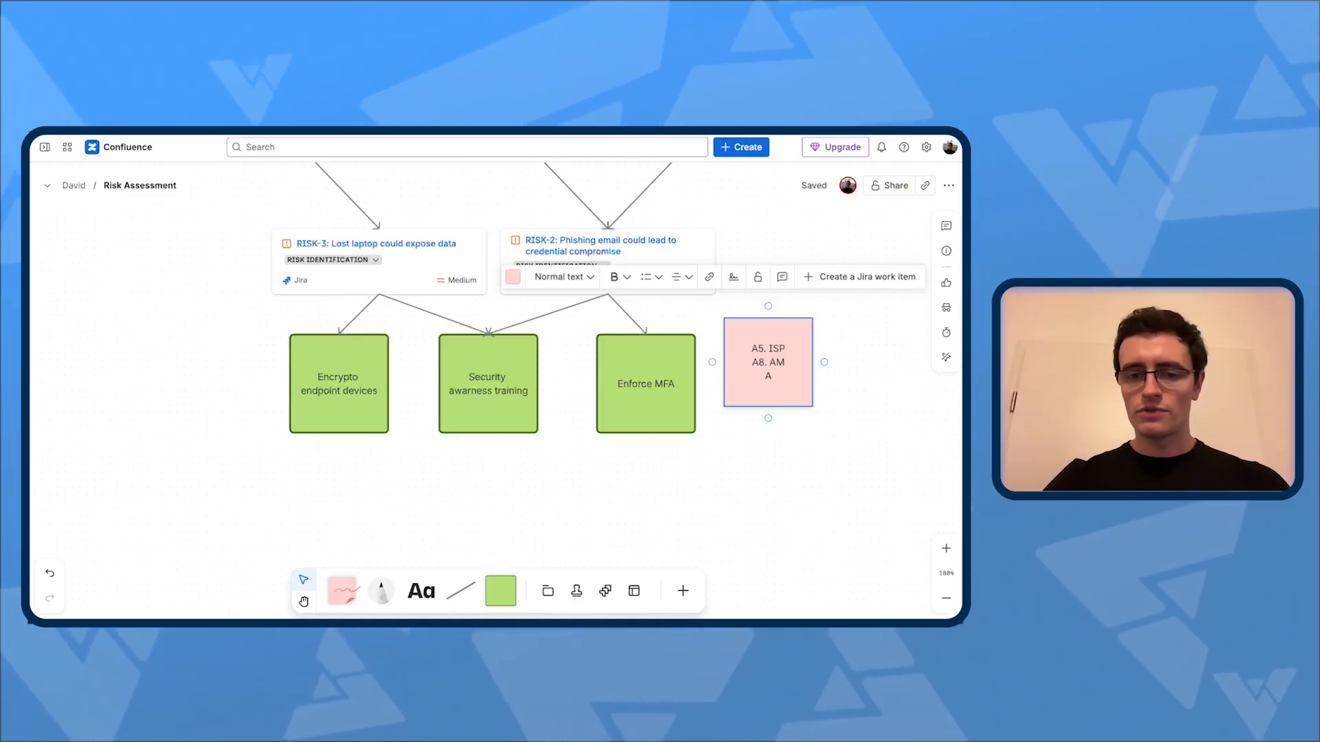
pyautogui.write('9. ')
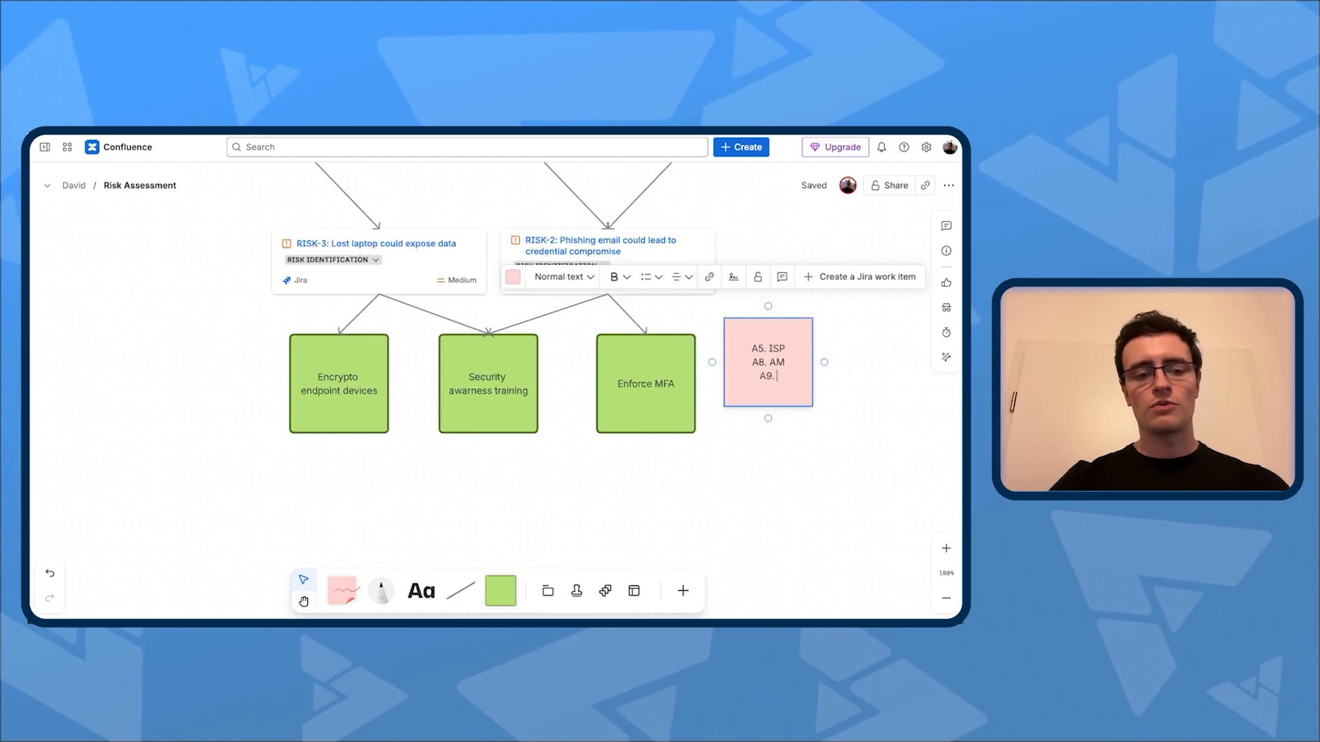
pyautogui.write('AC')
pyautogui.click(816, 466)
pyautogui.moveTo(781, 370); pyautogui.dragTo(785, 391)
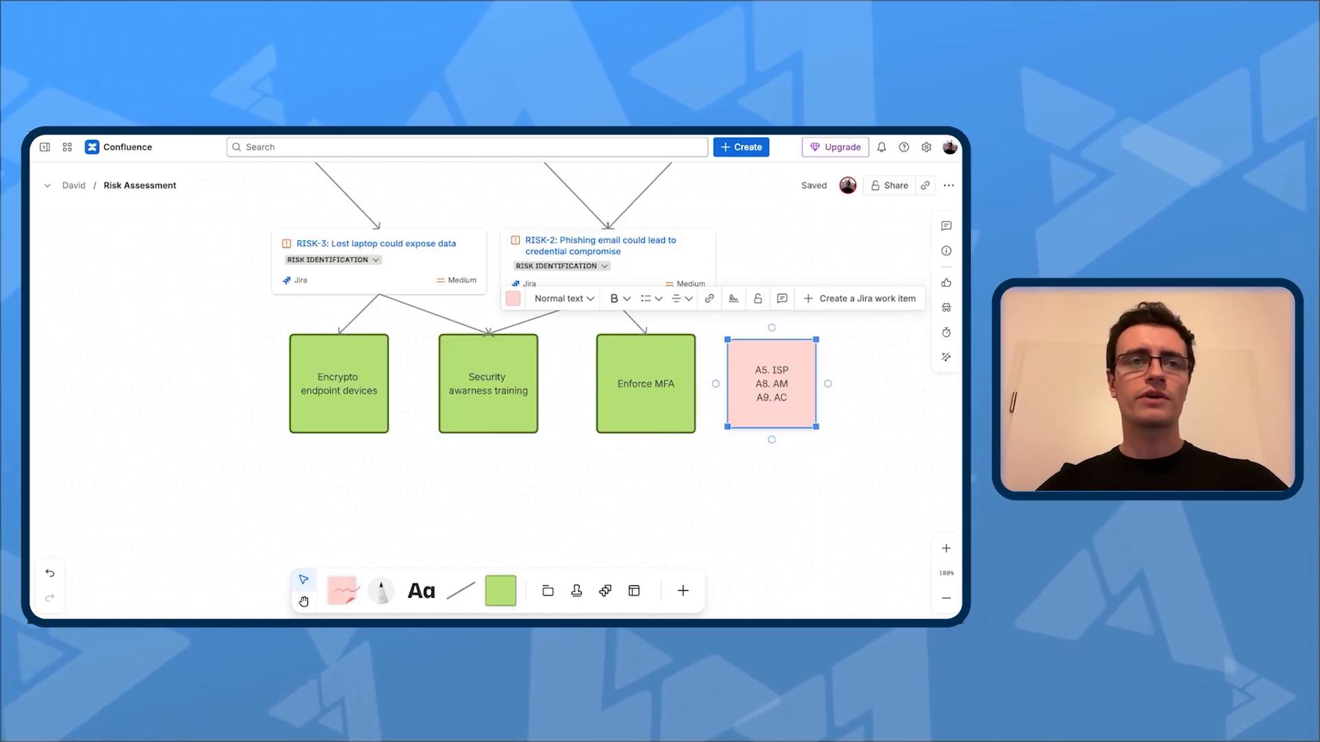
pyautogui.click(493, 507)
# Step: Review the whole risk assessment map, then examine the threat cards and the scenario squares beneath them up close
pyautogui.scroll(-5, 158, 441)
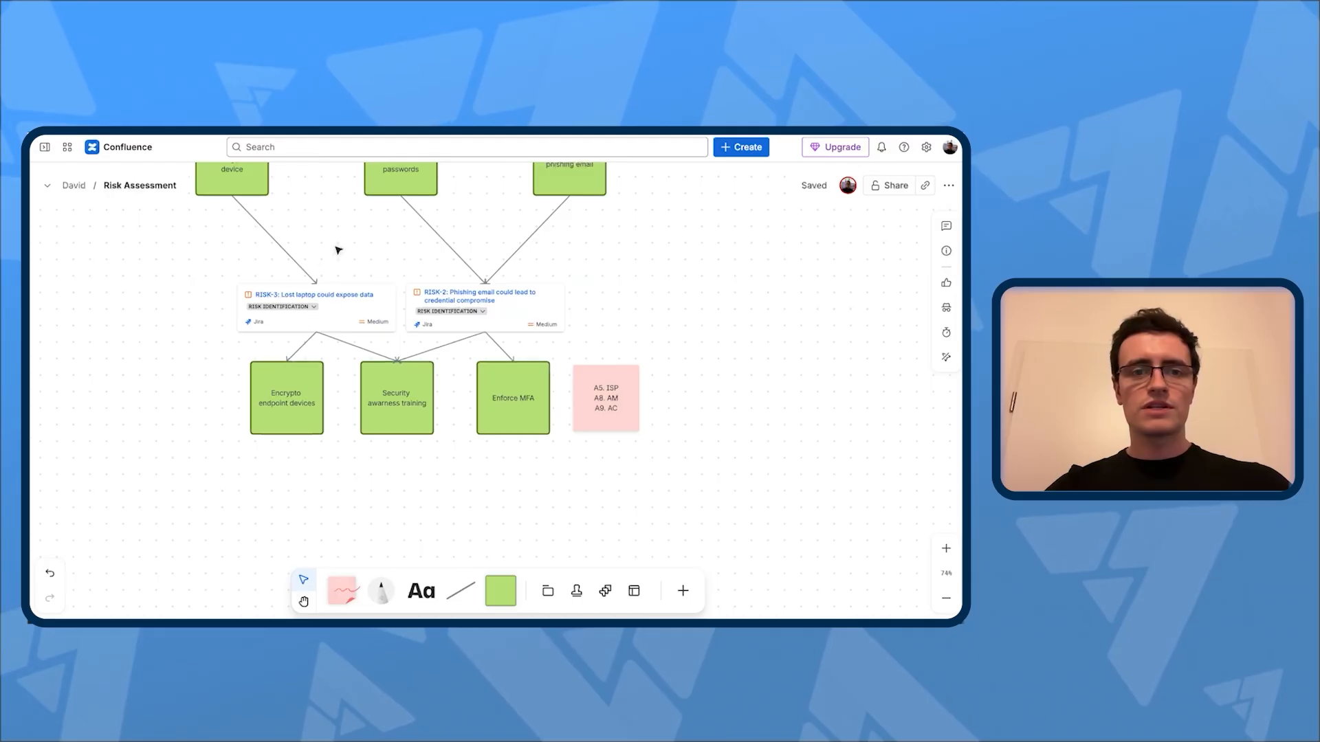
pyautogui.scroll(4, 395, 257)
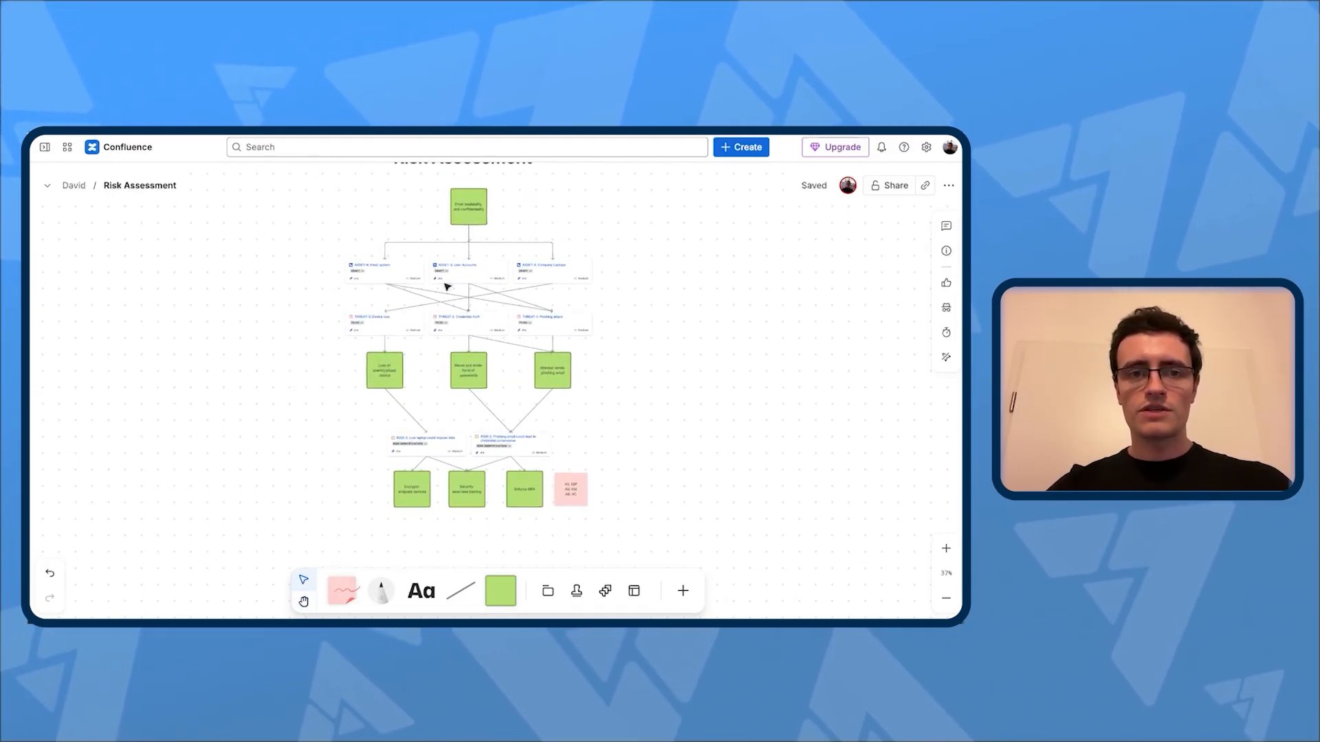
pyautogui.scroll(-2, 454, 315)
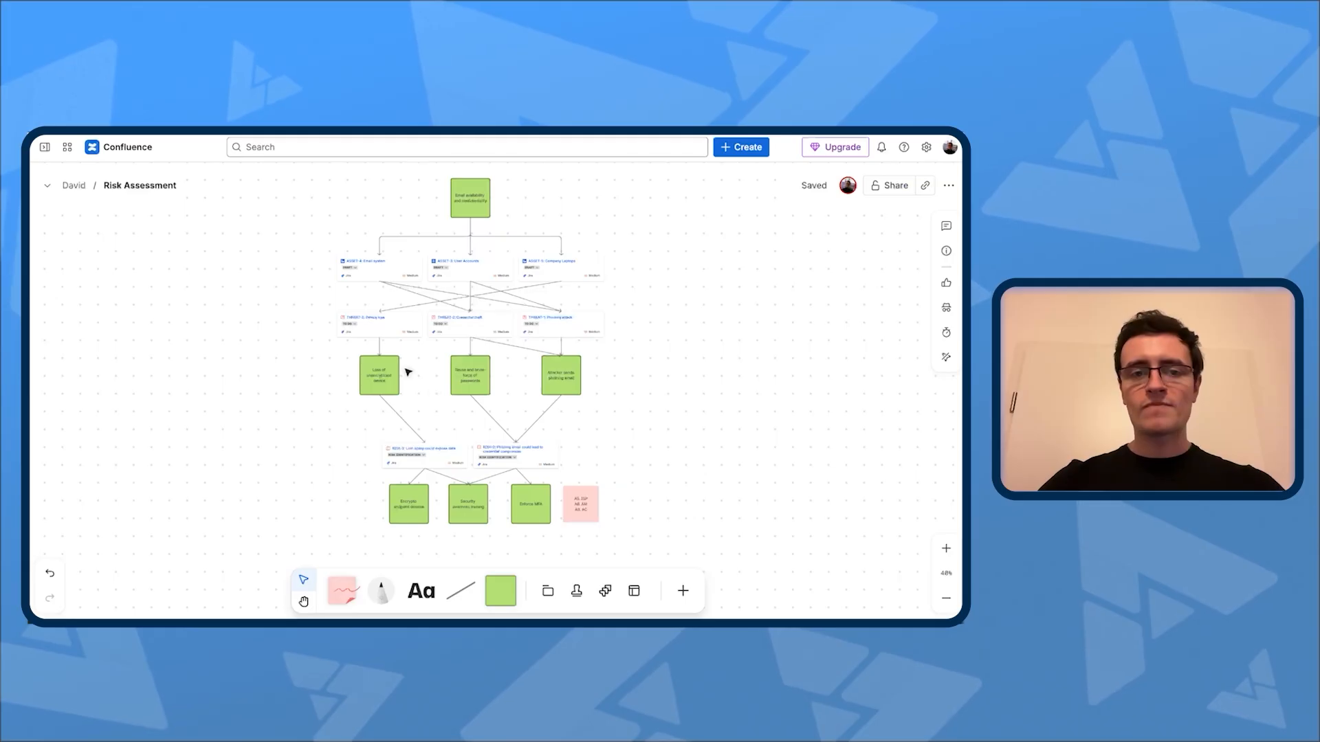
pyautogui.scroll(5, 409, 374)
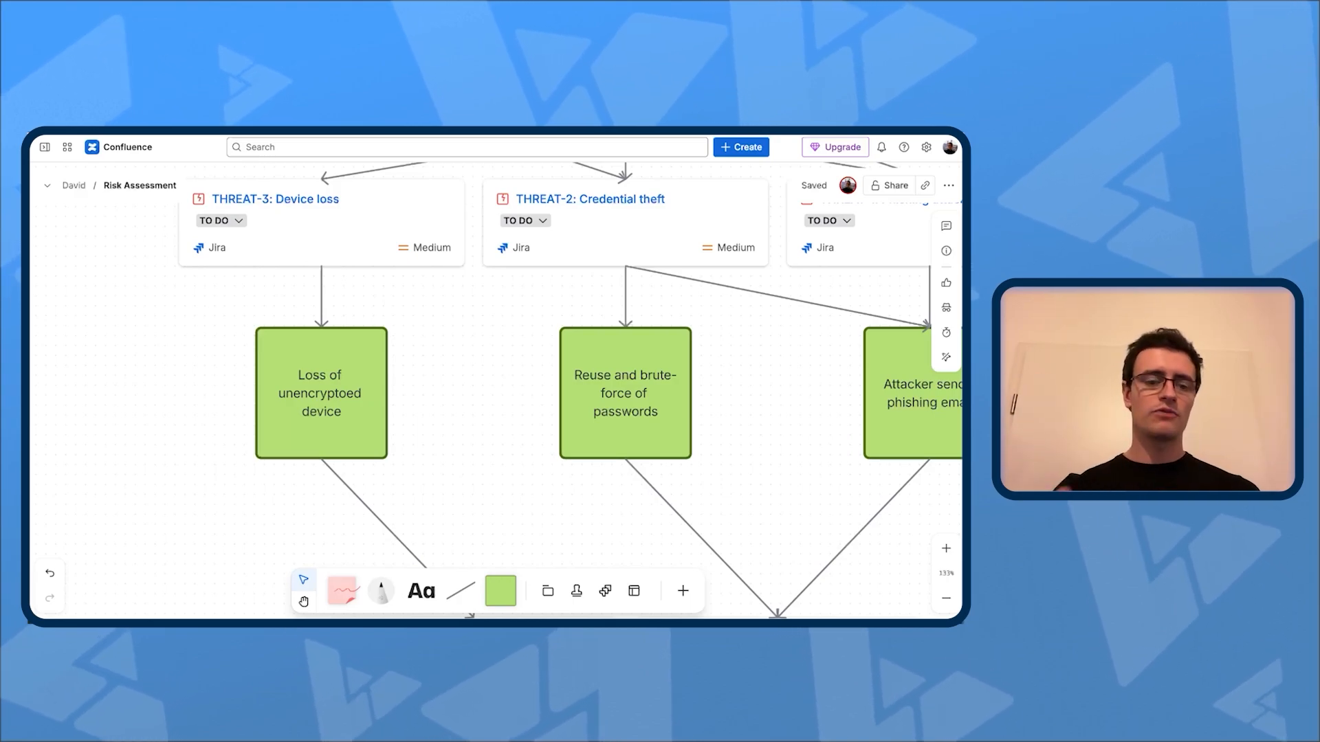
pyautogui.scroll(4, 309, 393)
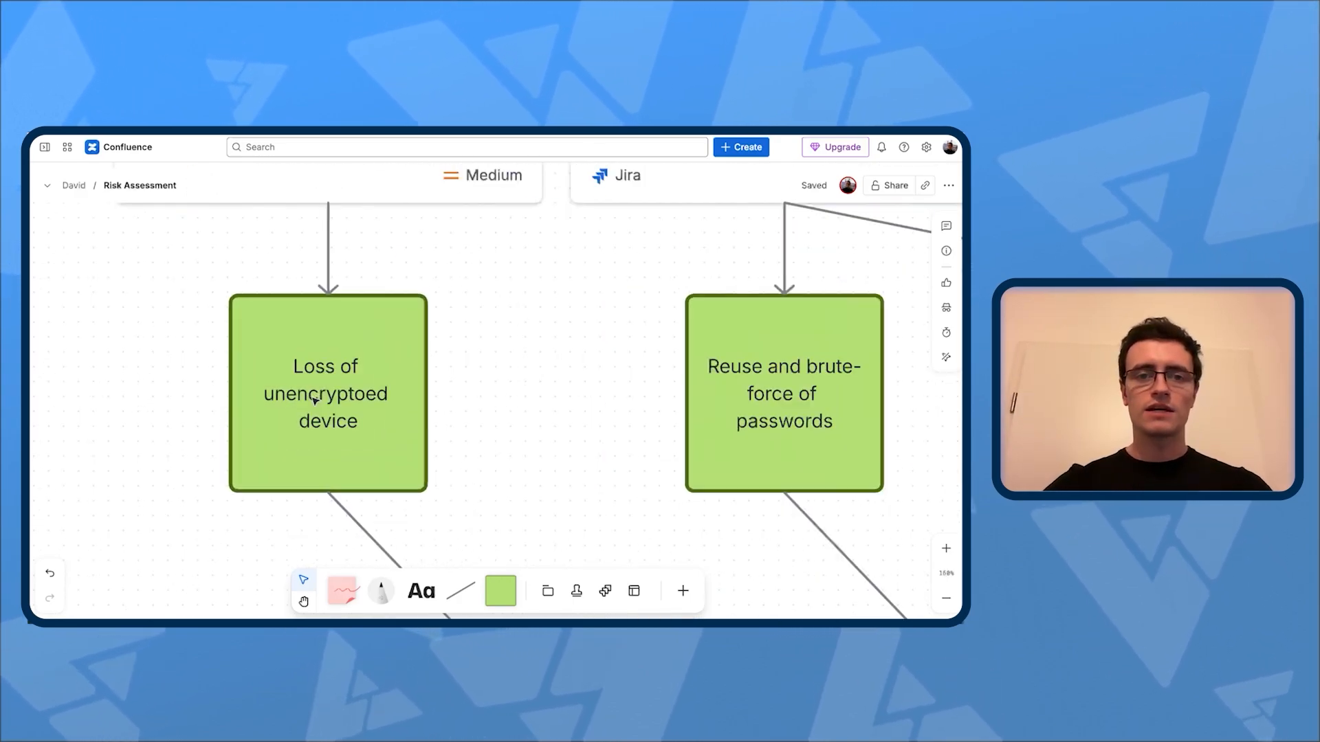
pyautogui.scroll(-8, 204, 428)
pyautogui.scroll(-5, 172, 440)
# Step: Trace the map from the email availability and confidentiality objective through the assets, threats and scenarios to the RISK-3 card
pyautogui.scroll(10, 286, 216)
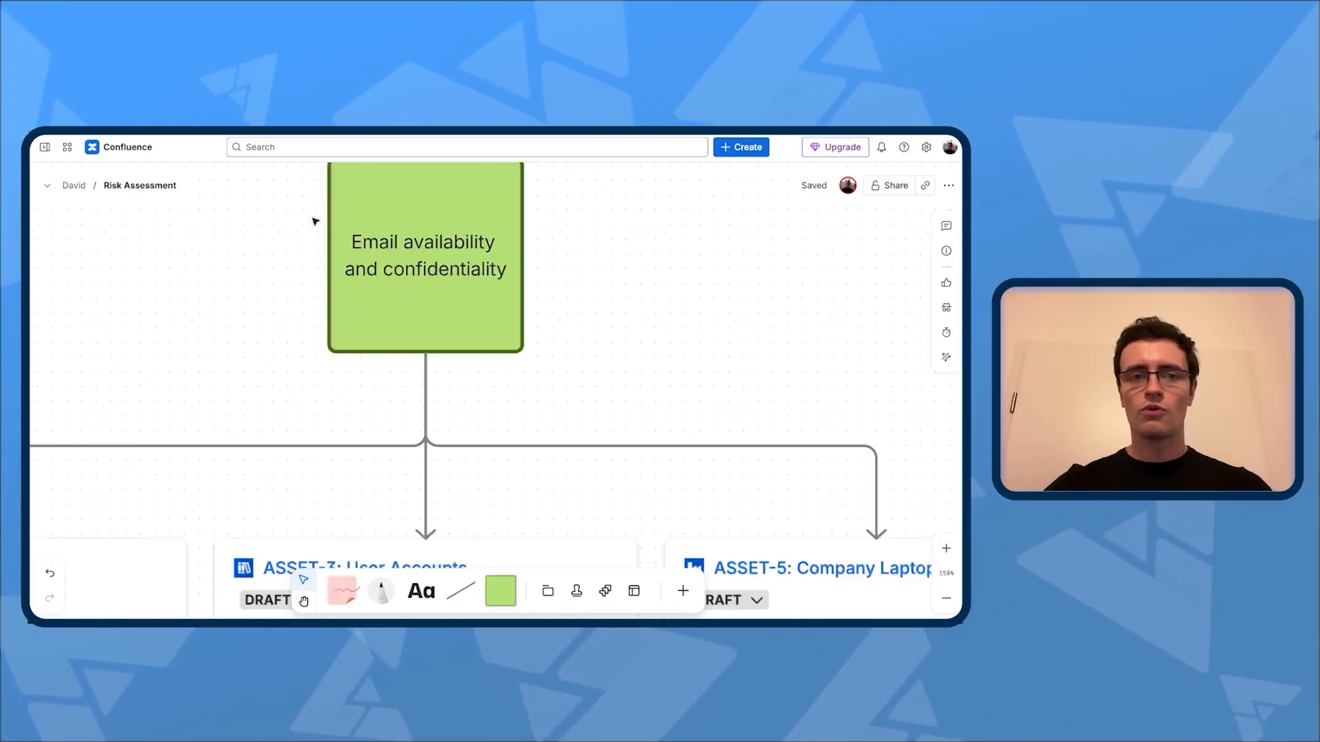
pyautogui.scroll(-8, 679, 252)
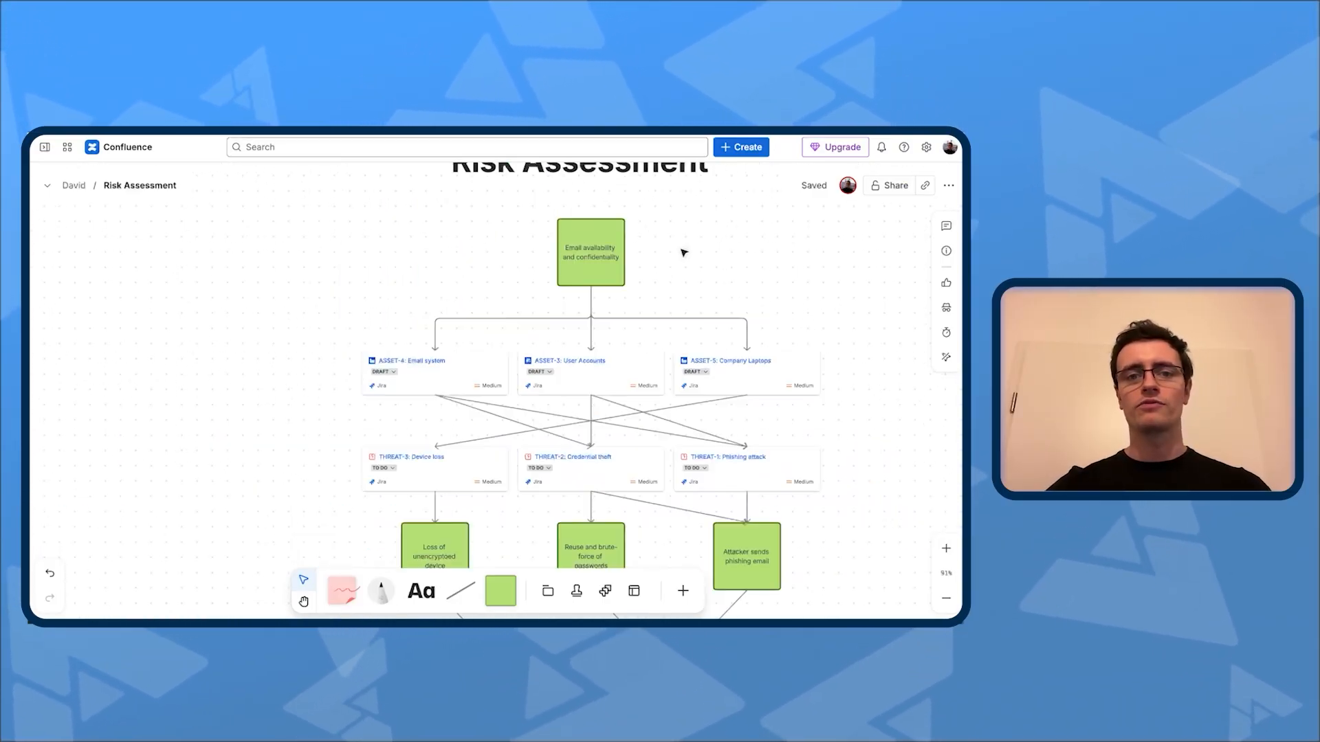
pyautogui.scroll(-1, 421, 401)
pyautogui.moveTo(283, 361); pyautogui.dragTo(176, 278)
pyautogui.scroll(2, 385, 304)
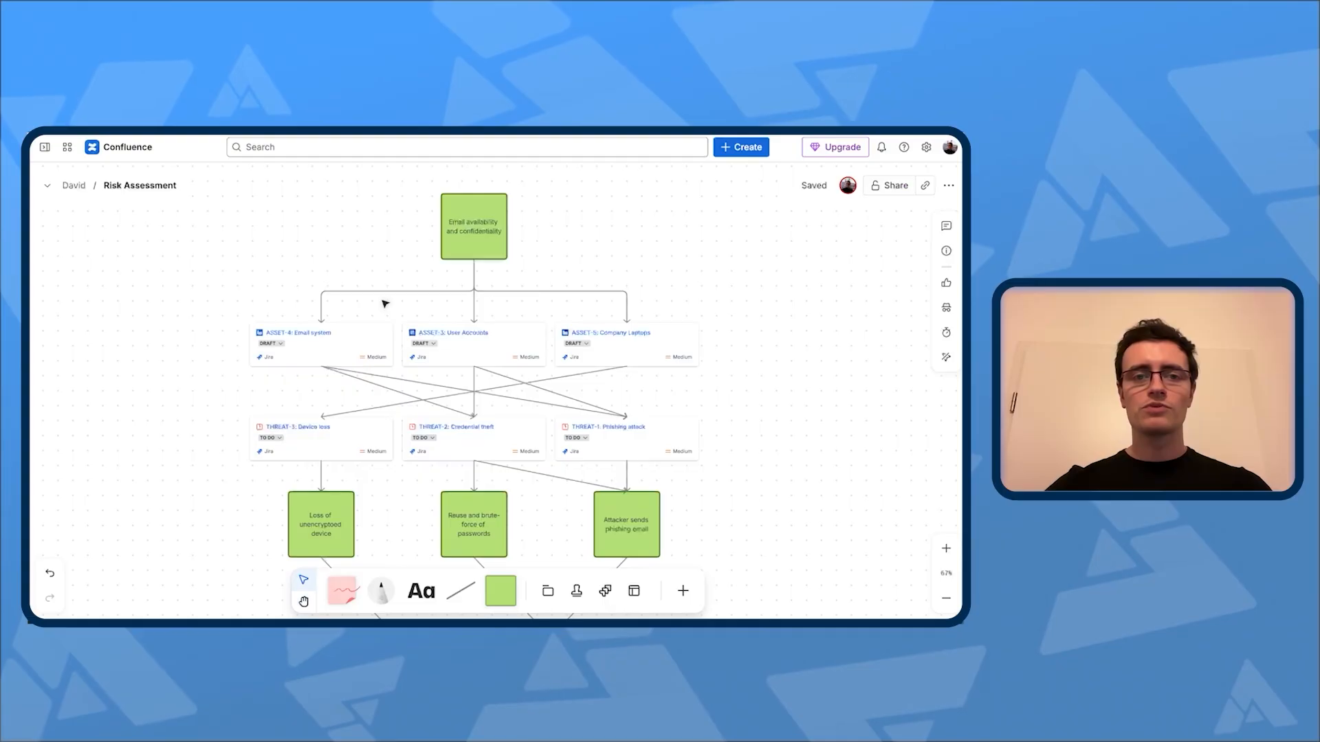
pyautogui.scroll(-2, 385, 304)
pyautogui.scroll(2, 491, 334)
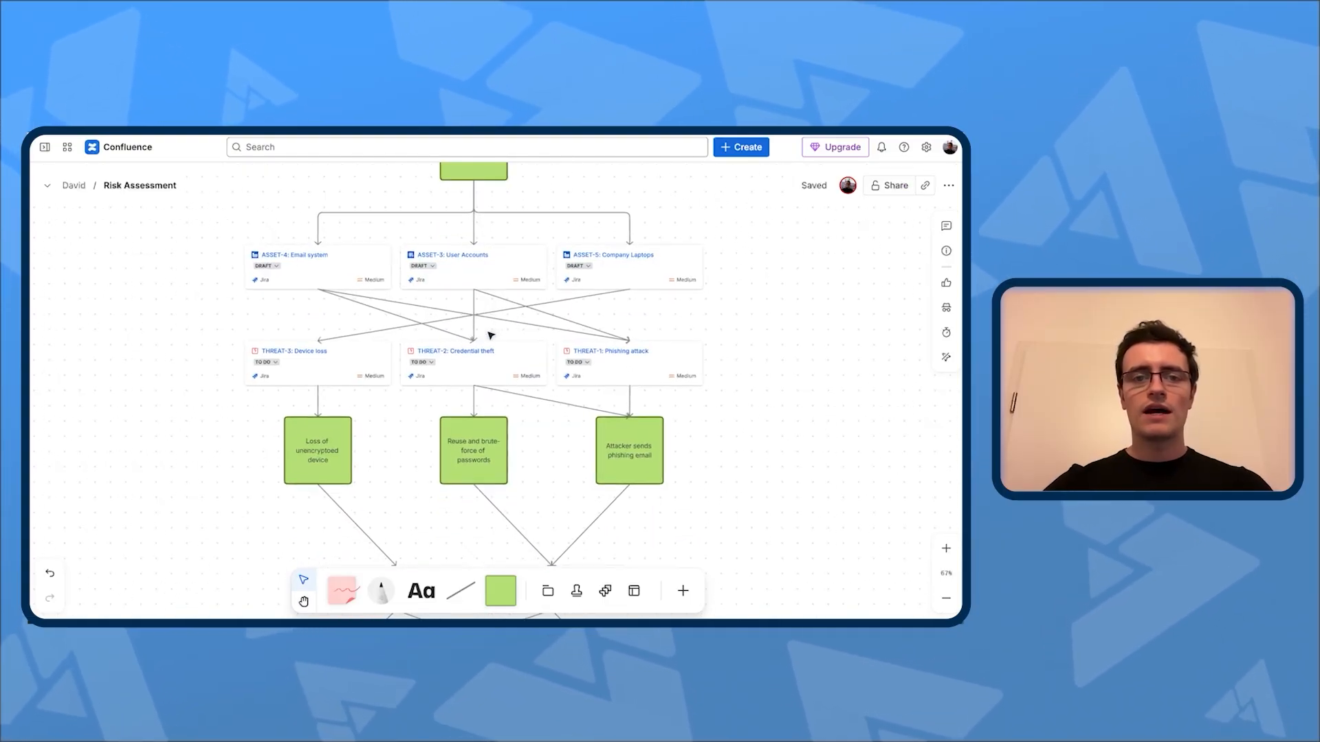
pyautogui.scroll(5, 299, 492)
pyautogui.moveTo(443, 481); pyautogui.dragTo(605, 396)
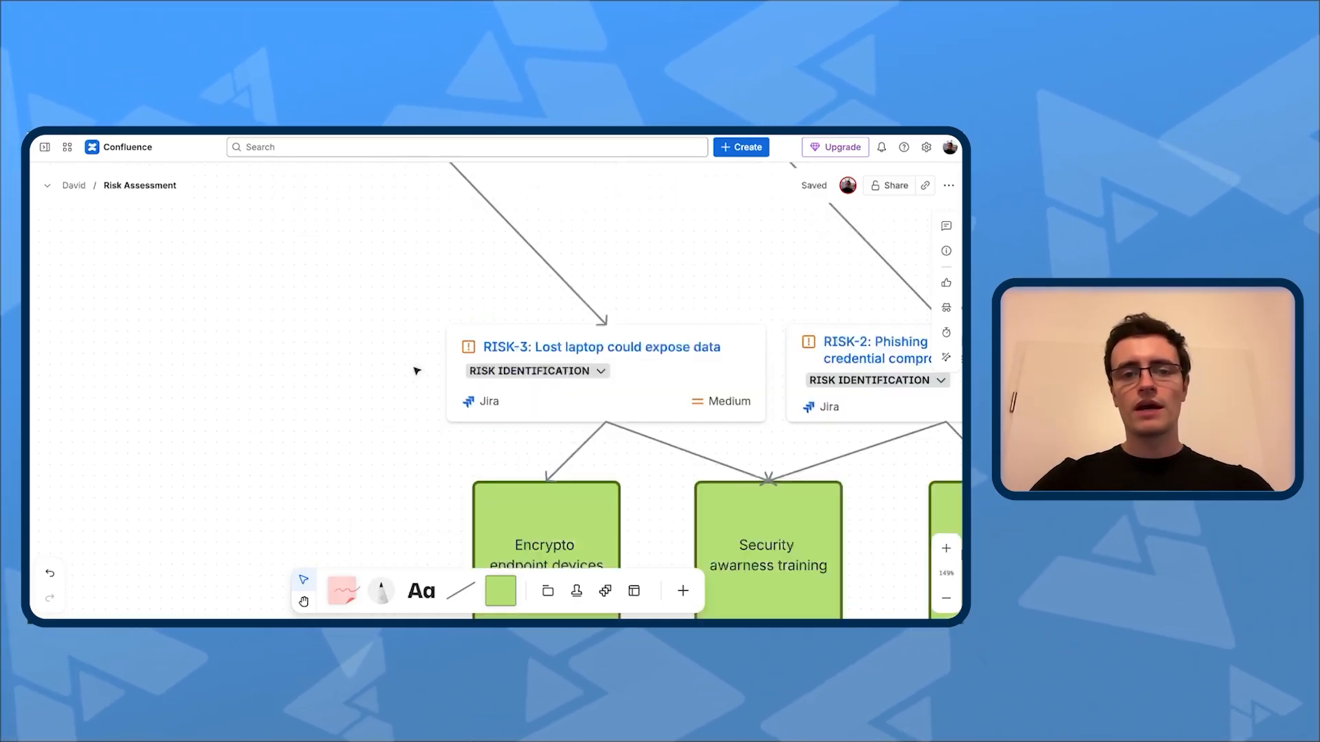
# Step: Examine the risk cards, their linked control squares and the sticky note, then look over the complete map again
pyautogui.scroll(-10, 415, 371)
pyautogui.moveTo(398, 375); pyautogui.dragTo(218, 344)
pyautogui.moveTo(190, 431); pyautogui.dragTo(100, 446)
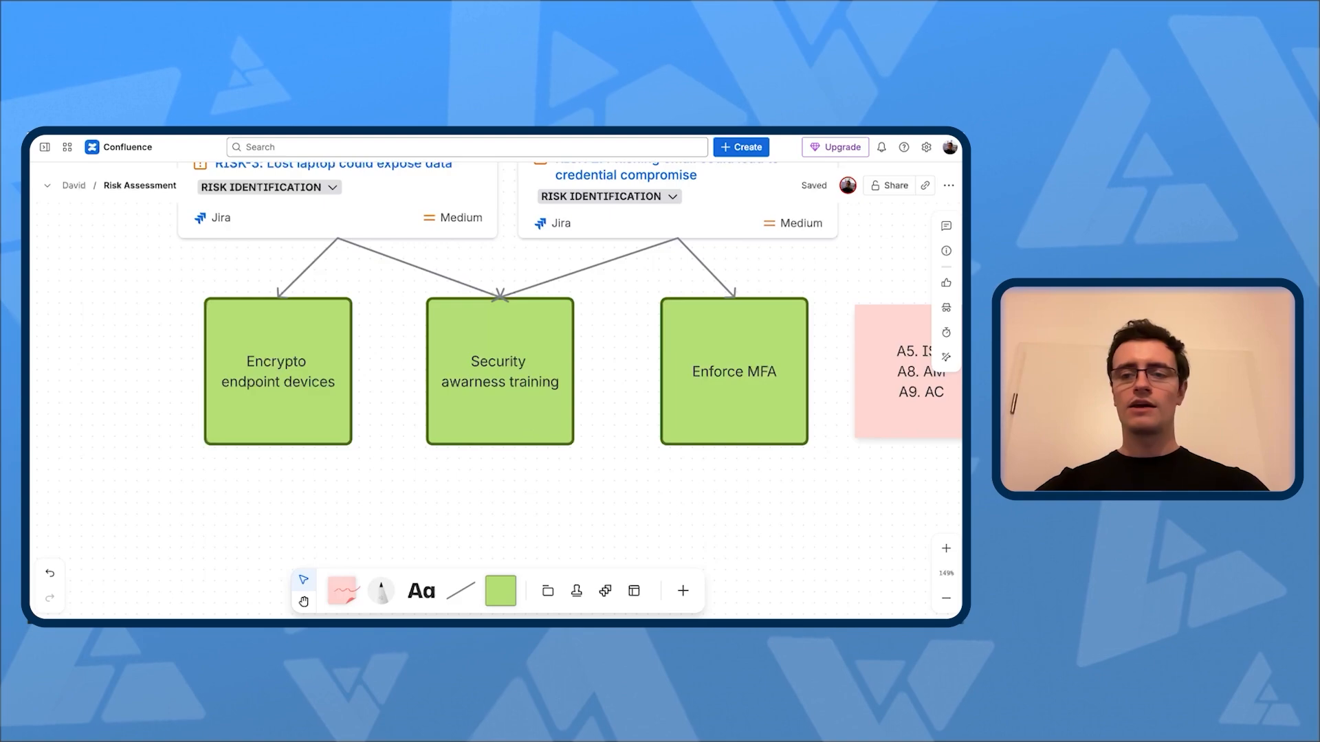
pyautogui.scroll(-1, 372, 492)
pyautogui.scroll(-3, 269, 510)
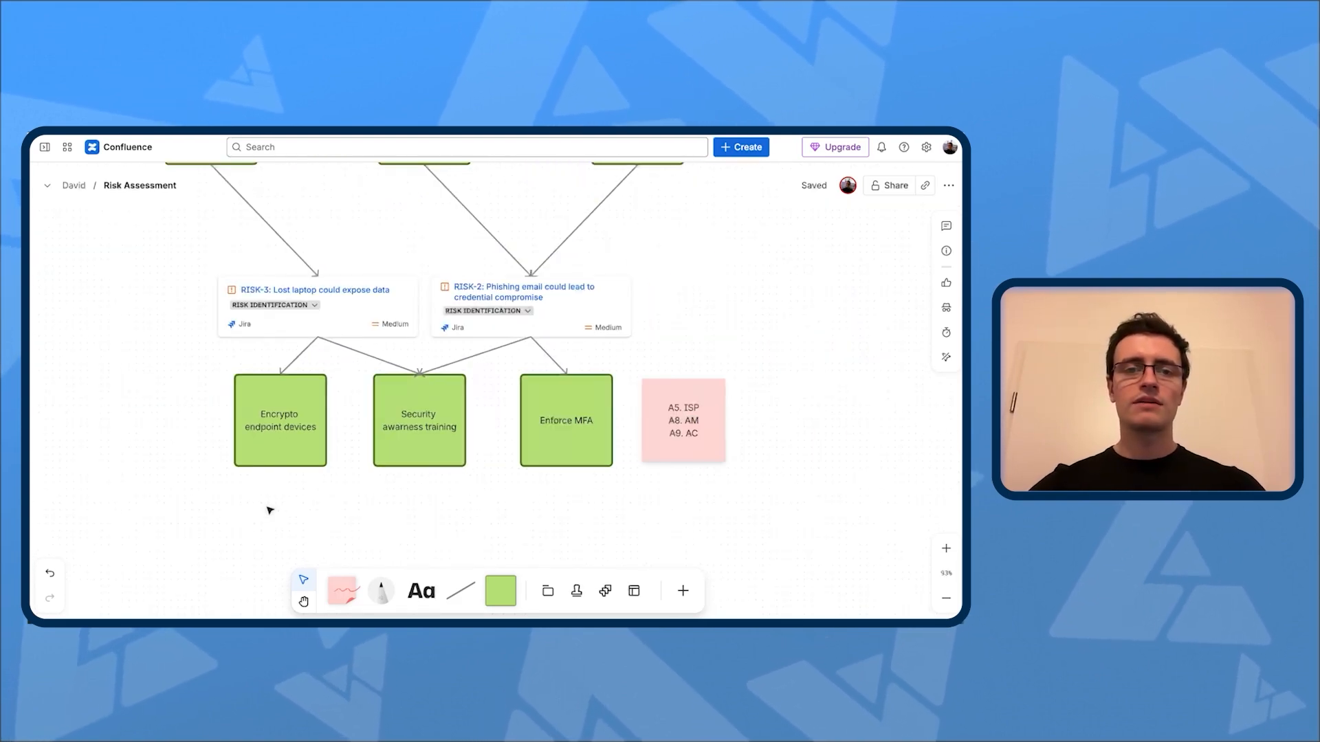
pyautogui.scroll(3, 354, 242)
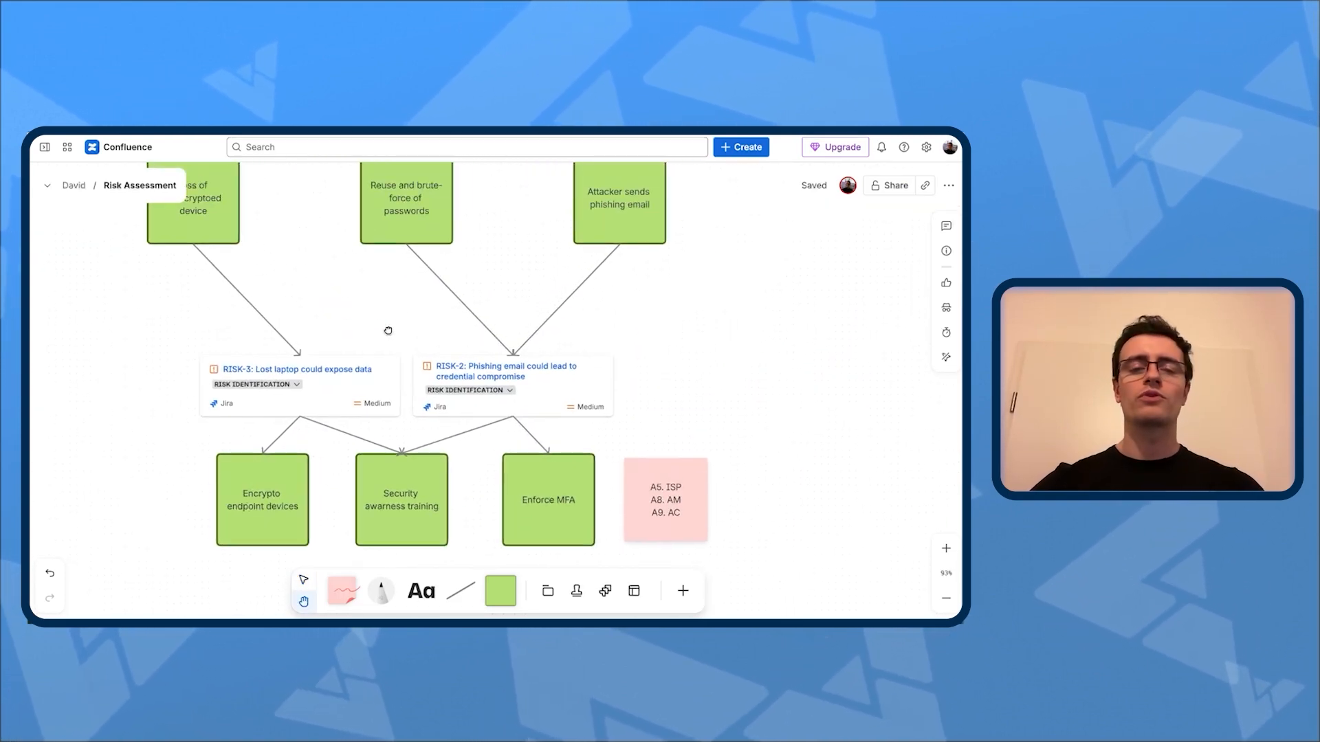
pyautogui.scroll(3, 572, 347)
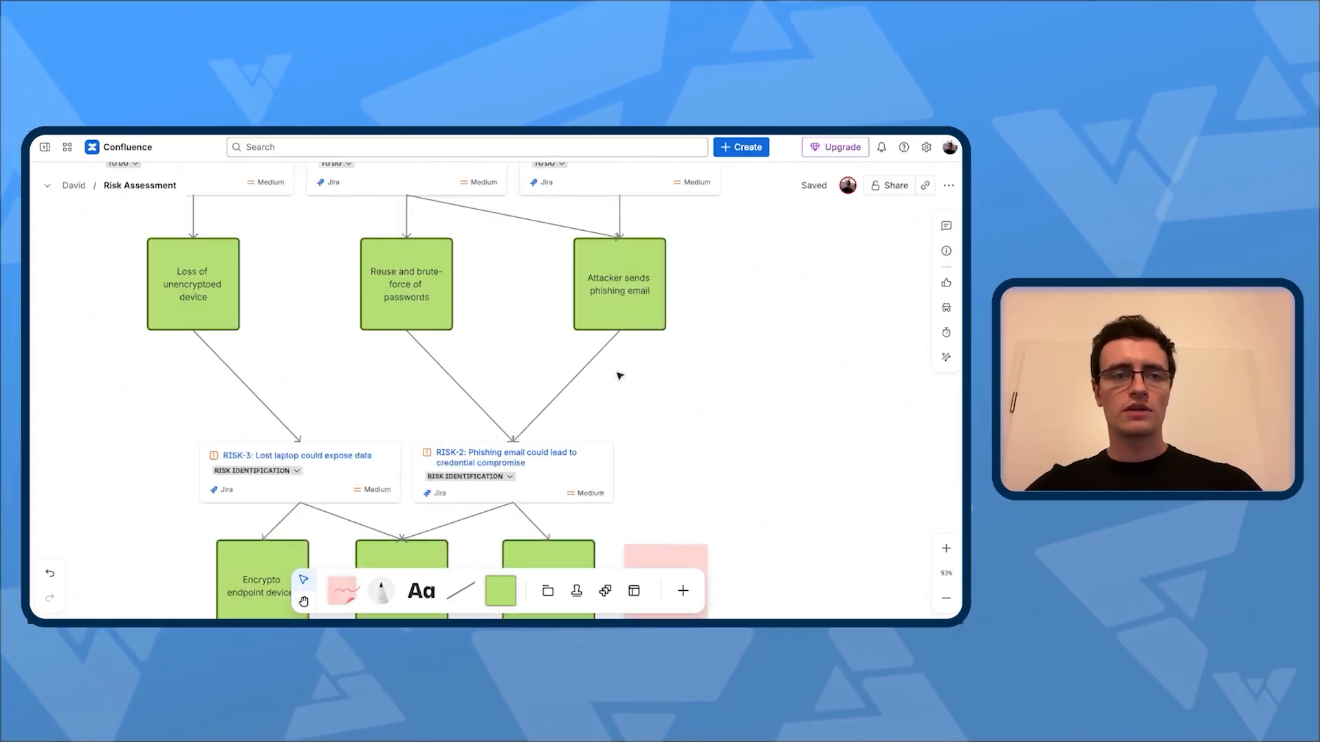
pyautogui.scroll(-4, 671, 361)
pyautogui.scroll(3, 536, 362)
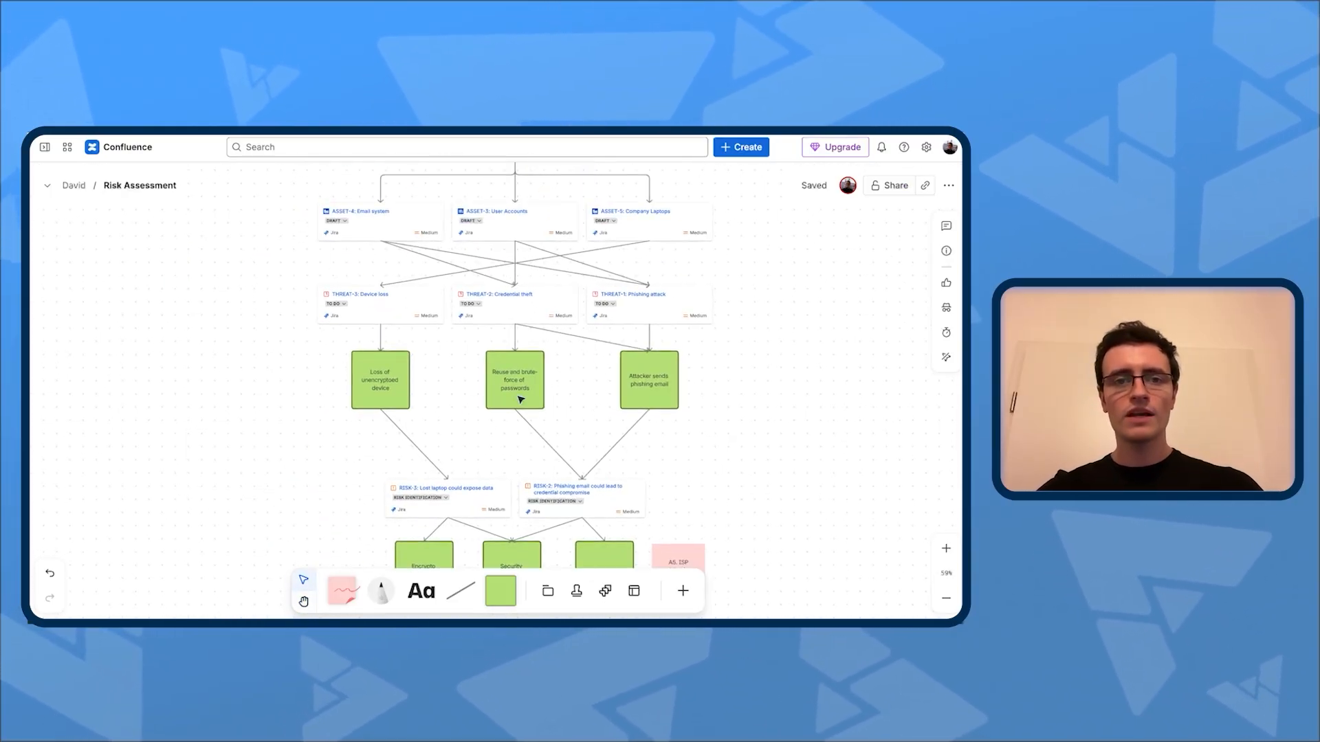
pyautogui.scroll(-4, 389, 430)
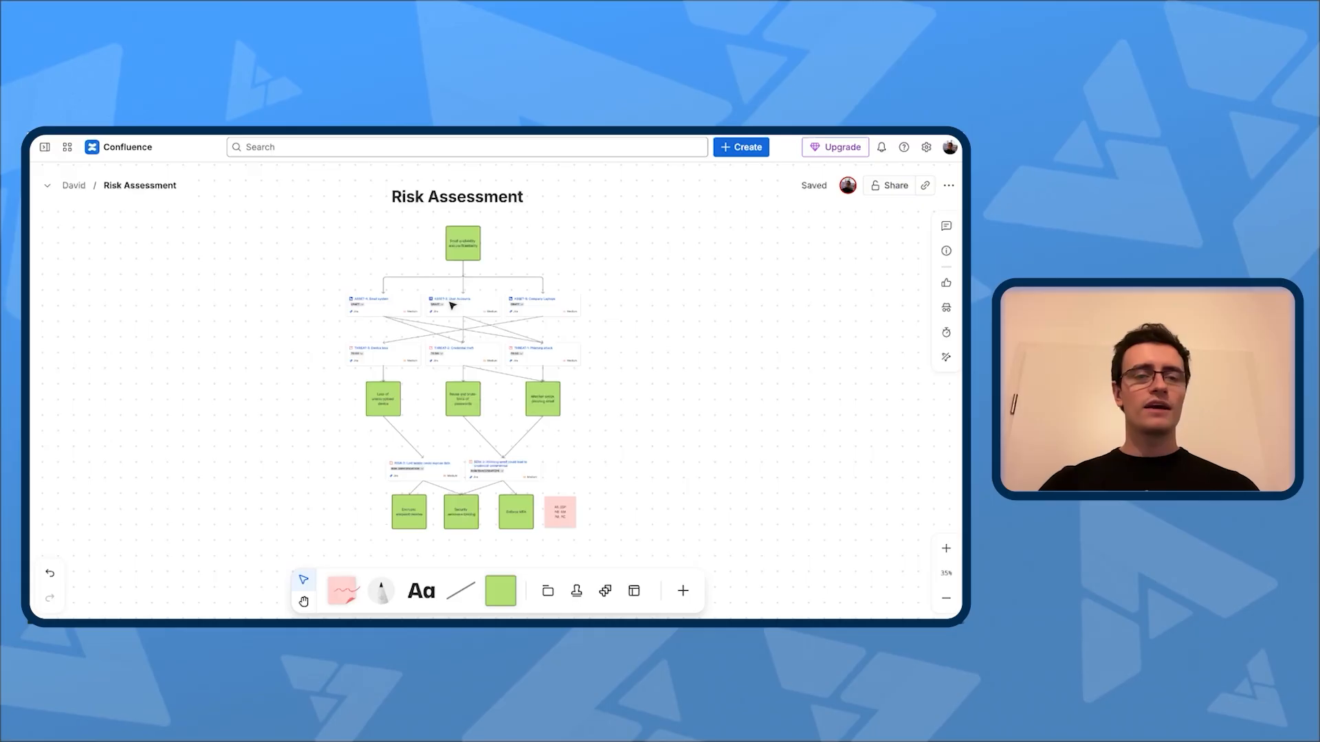